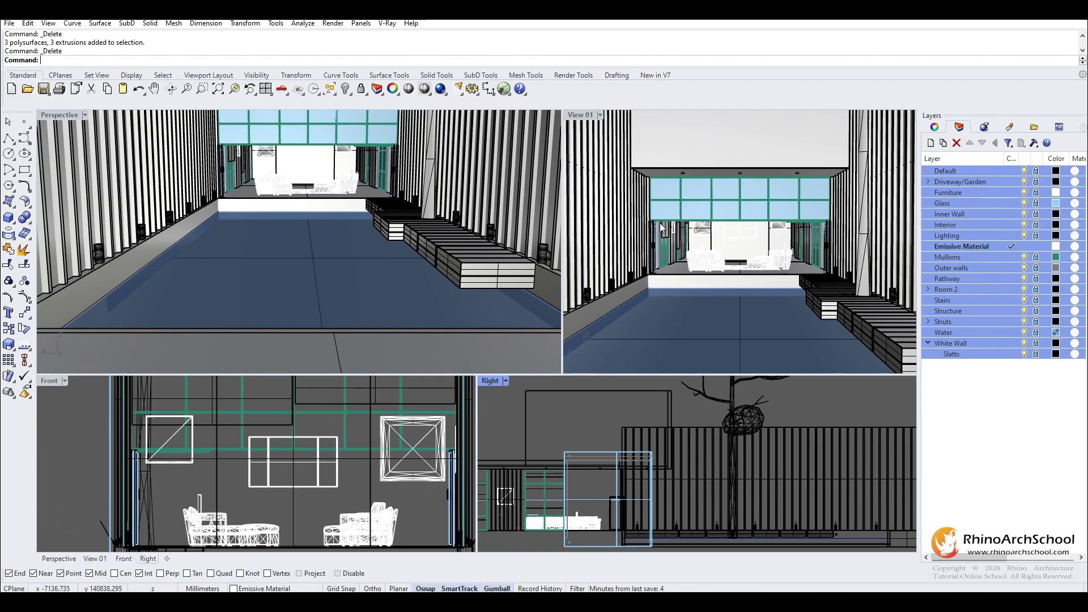
{"action": "right_click_drag", "start_coordinate": [352, 252], "coordinate": [281, 165]}
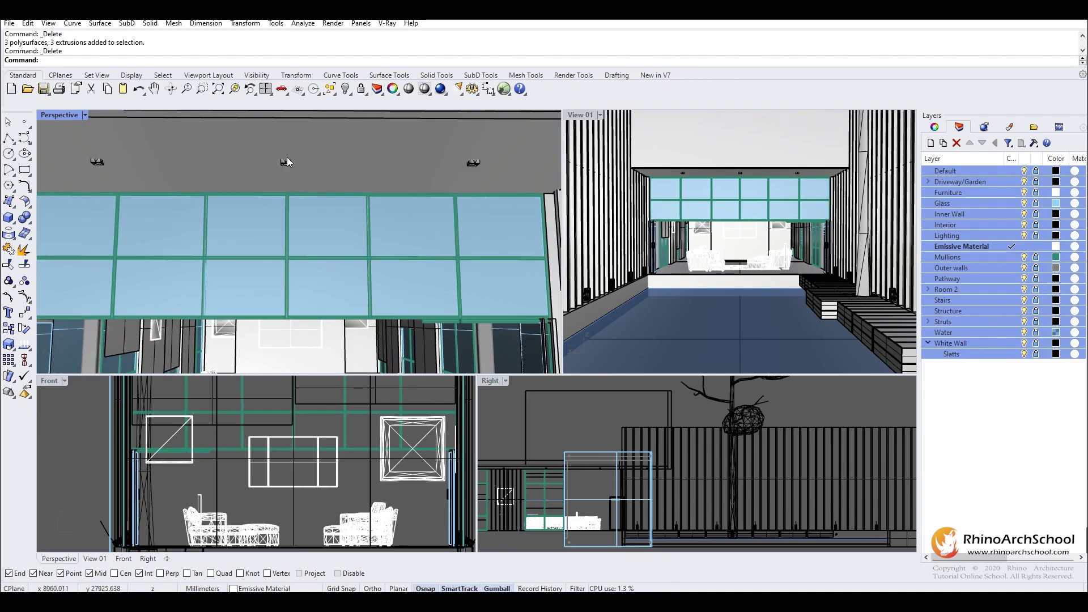
{"action": "scroll", "coordinate": [287, 162], "scroll_direction": "down", "scroll_amount": 5}
{"action": "right_click_drag", "start_coordinate": [287, 161], "coordinate": [206, 290]}
{"action": "scroll", "coordinate": [193, 287], "scroll_direction": "up", "scroll_amount": 2}
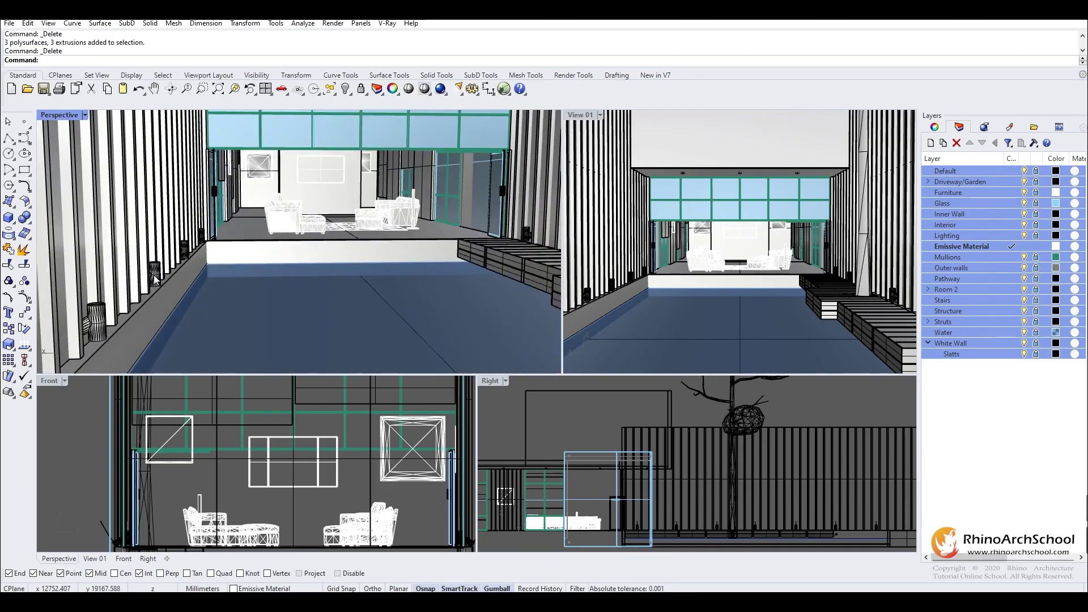
{"action": "right_click_drag", "start_coordinate": [121, 287], "coordinate": [183, 244]}
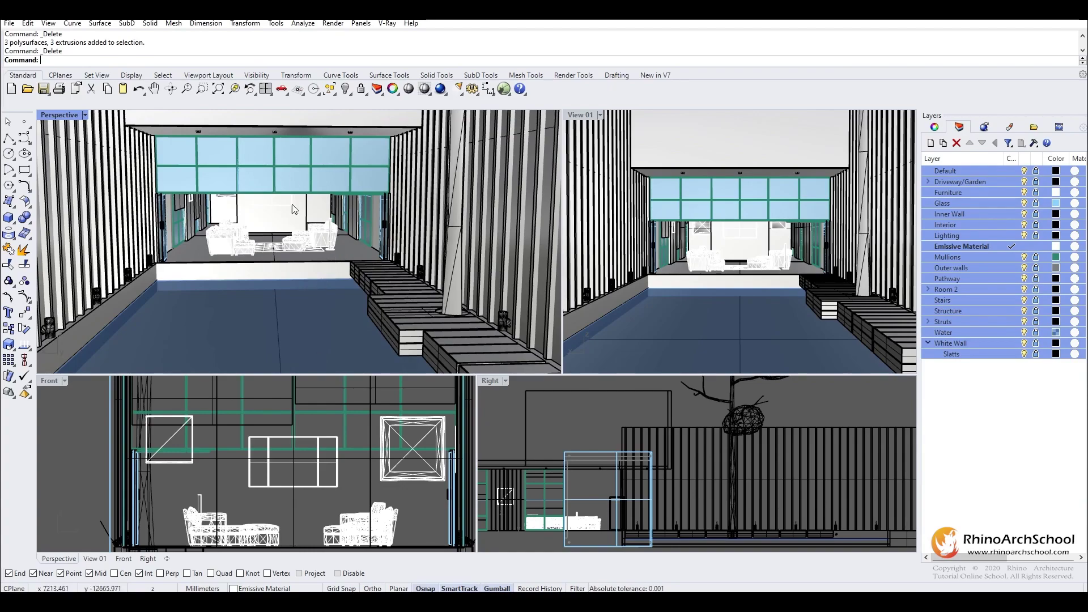
Switch the Perspective viewport to the Top view in Wireframe display, showing the ceiling fixtures around the front glazing
{"action": "left_click", "coordinate": [85, 115]}
{"action": "mouse_move", "coordinate": [127, 383]}
{"action": "left_click", "coordinate": [219, 404]}
{"action": "left_click", "coordinate": [60, 115]}
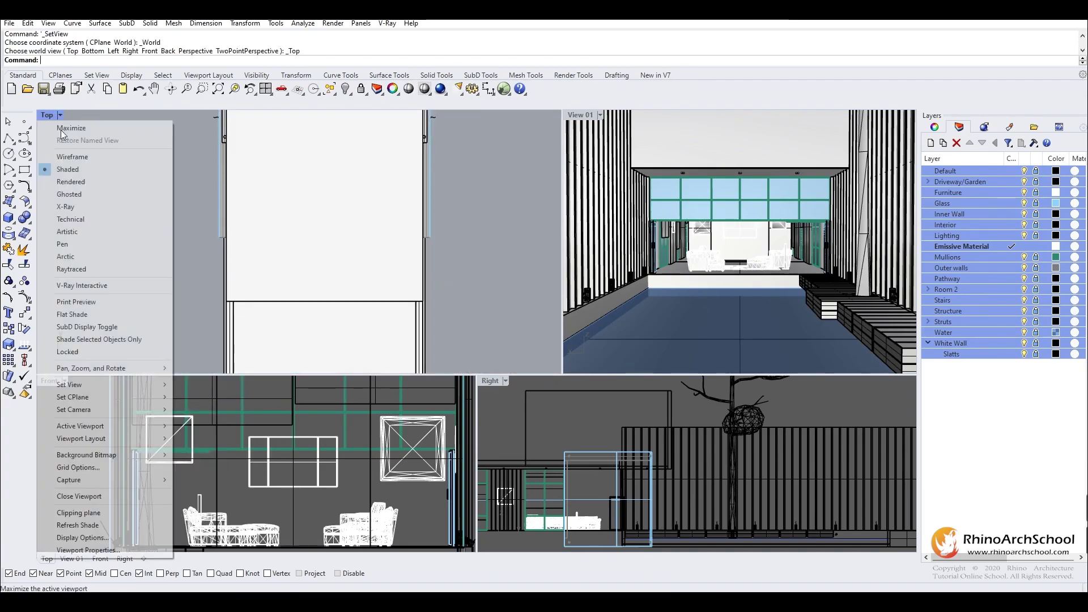
{"action": "left_click", "coordinate": [72, 161]}
{"action": "right_click_drag", "start_coordinate": [328, 278], "coordinate": [311, 222]}
Make the Lighting layer current and add a new layer named Lights
{"action": "left_click", "coordinate": [996, 388]}
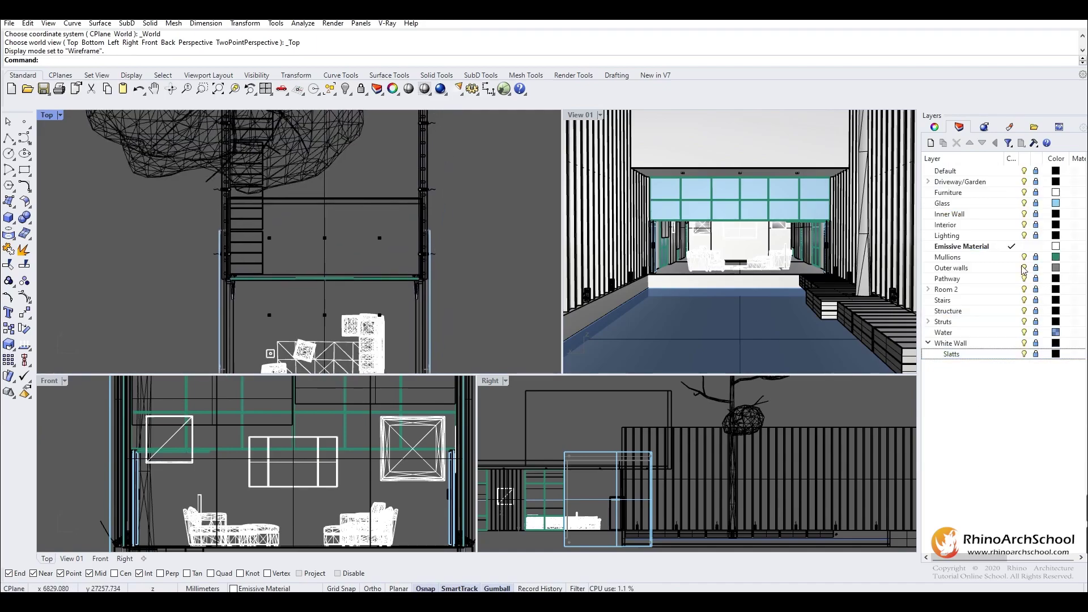
{"action": "left_click", "coordinate": [1020, 235]}
{"action": "left_click", "coordinate": [1012, 235]}
{"action": "left_click", "coordinate": [930, 143]}
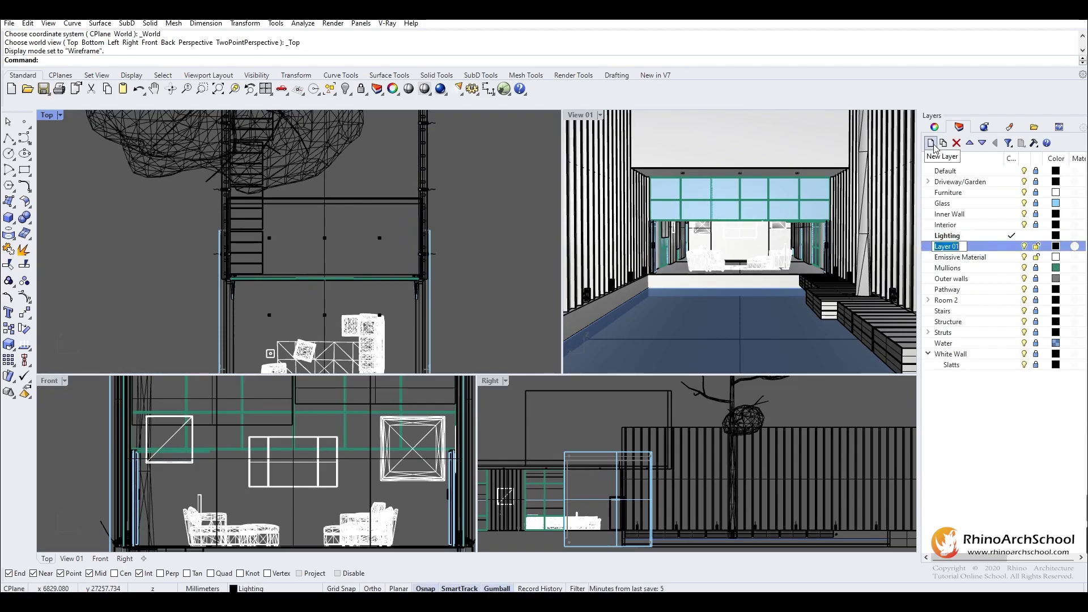
{"action": "type", "text": "Lights"}
Rename the Lighting layer as Lighting fixtures
{"action": "key", "text": "Up"}
{"action": "type", "text": "fixtures"}
{"action": "key", "text": "Return"}
Make Lights the current layer and lock the Lighting fixtures and Emissive Material layers
{"action": "left_click", "coordinate": [1012, 246]}
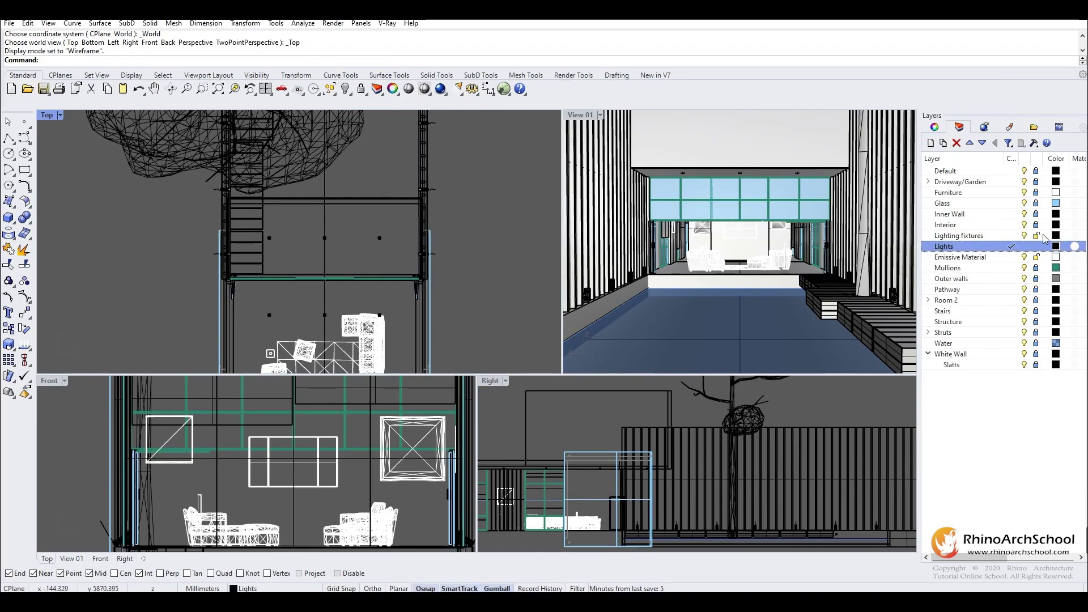
{"action": "left_click", "coordinate": [1045, 257]}
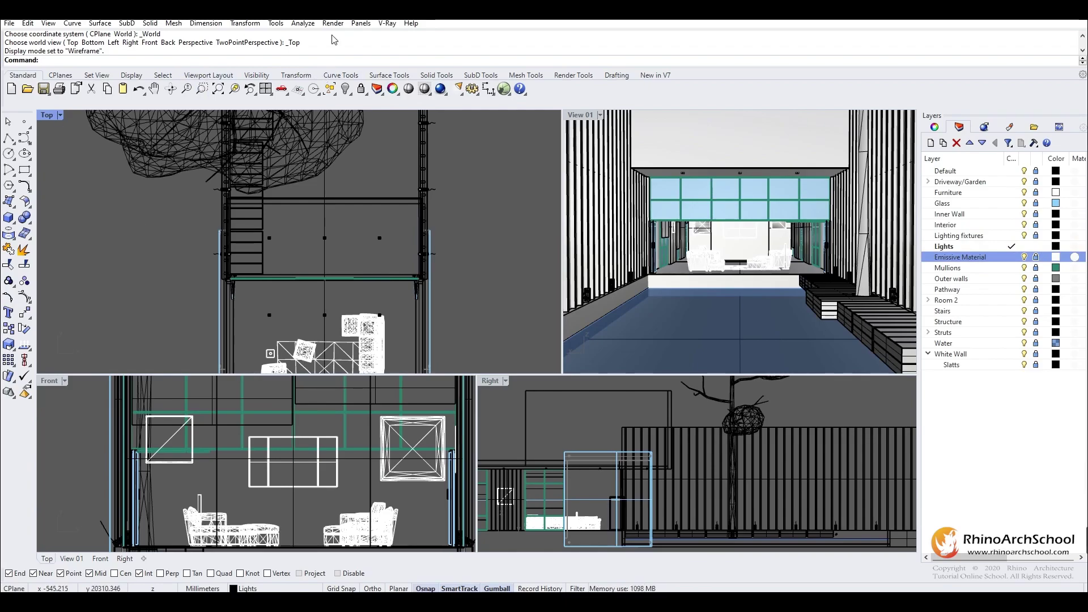
Start a V-Ray IES light with its circular cone base centred on the outdoor ceiling fixture nearest the right-hand wall in plan
{"action": "left_click", "coordinate": [388, 24]}
{"action": "mouse_move", "coordinate": [447, 102]}
{"action": "left_click", "coordinate": [513, 139]}
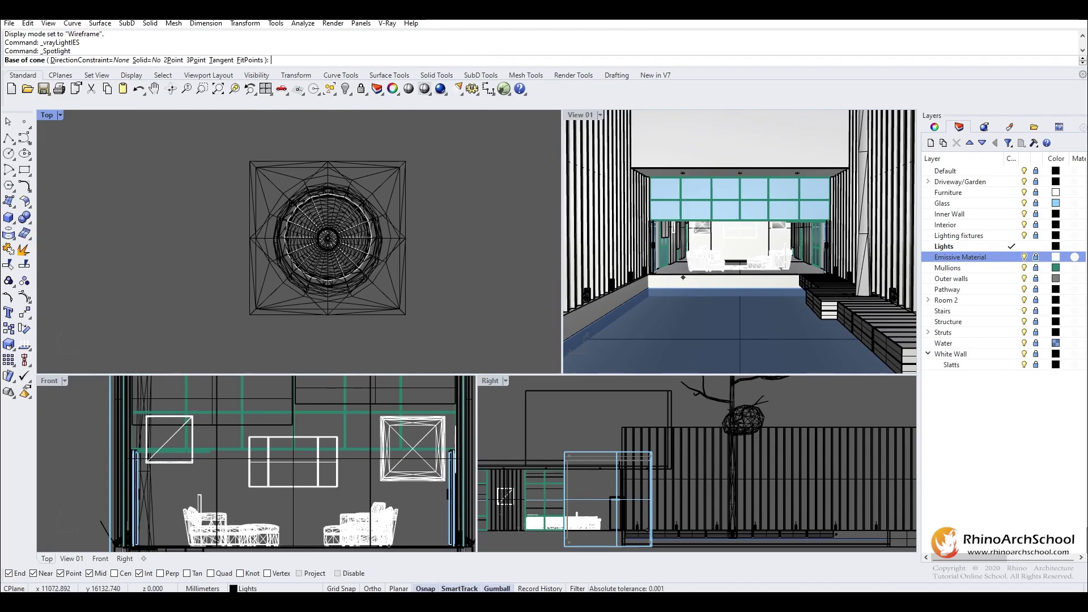
{"action": "left_click", "coordinate": [682, 277]}
{"action": "scroll", "coordinate": [413, 187], "scroll_direction": "down", "scroll_amount": 6}
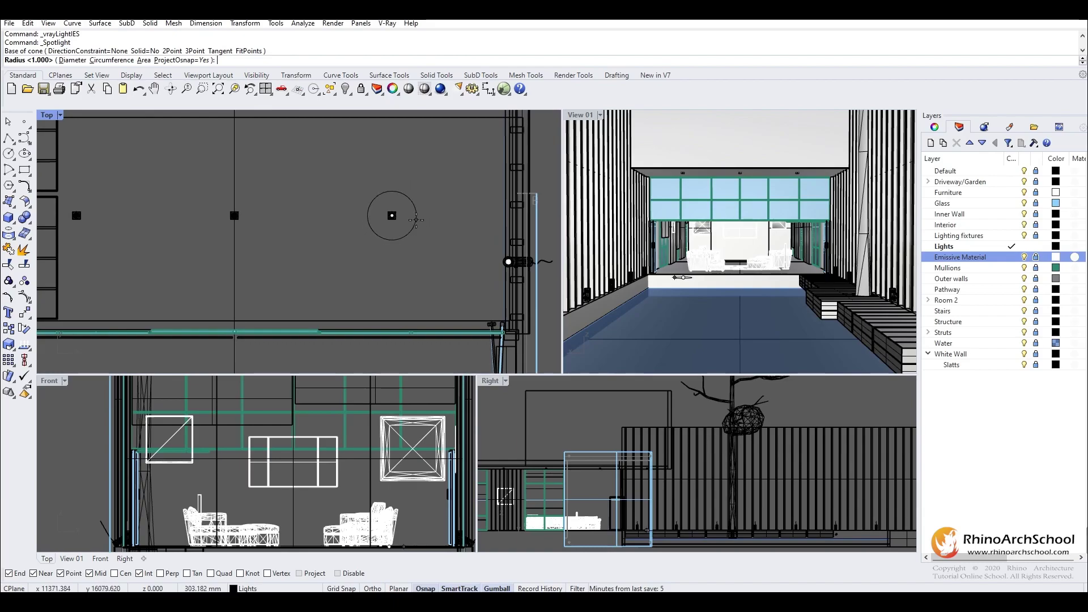
{"action": "left_click", "coordinate": [398, 214]}
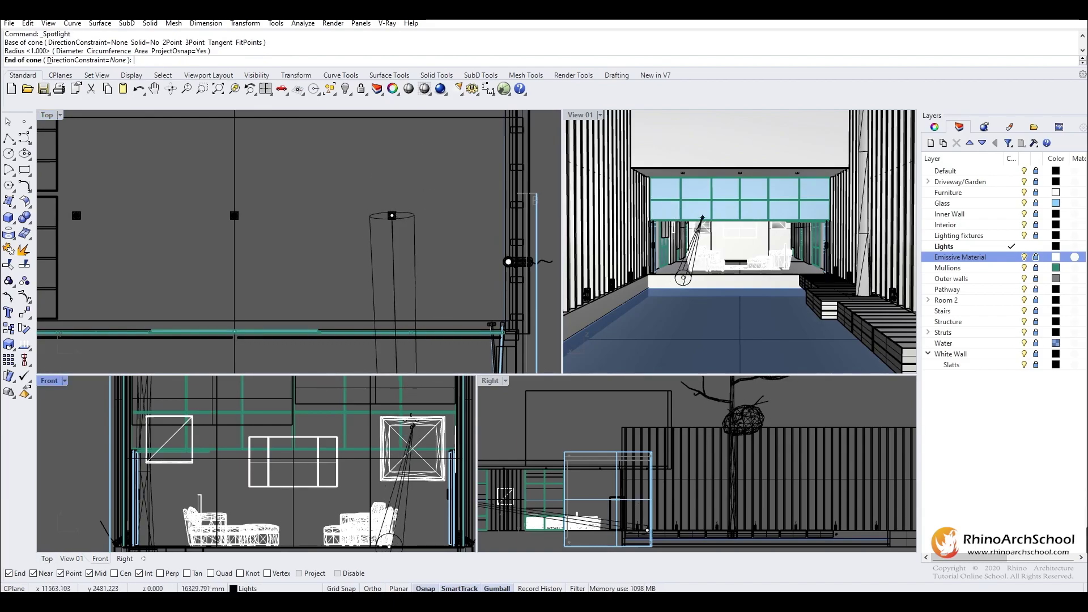
Place the IES light's cone end vertically above its base, about 3566 mm high, at the underside of the ceiling fixture
{"action": "scroll", "coordinate": [388, 447], "scroll_direction": "down", "scroll_amount": 5}
{"action": "scroll", "coordinate": [388, 447], "scroll_direction": "down", "scroll_amount": 4}
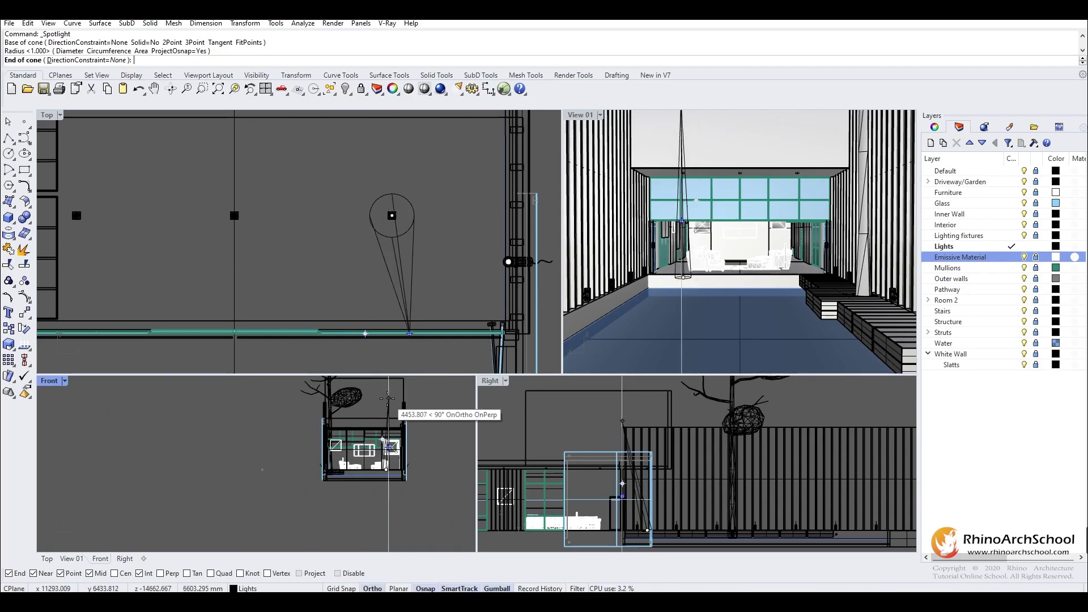
{"action": "key", "text": "shift"}
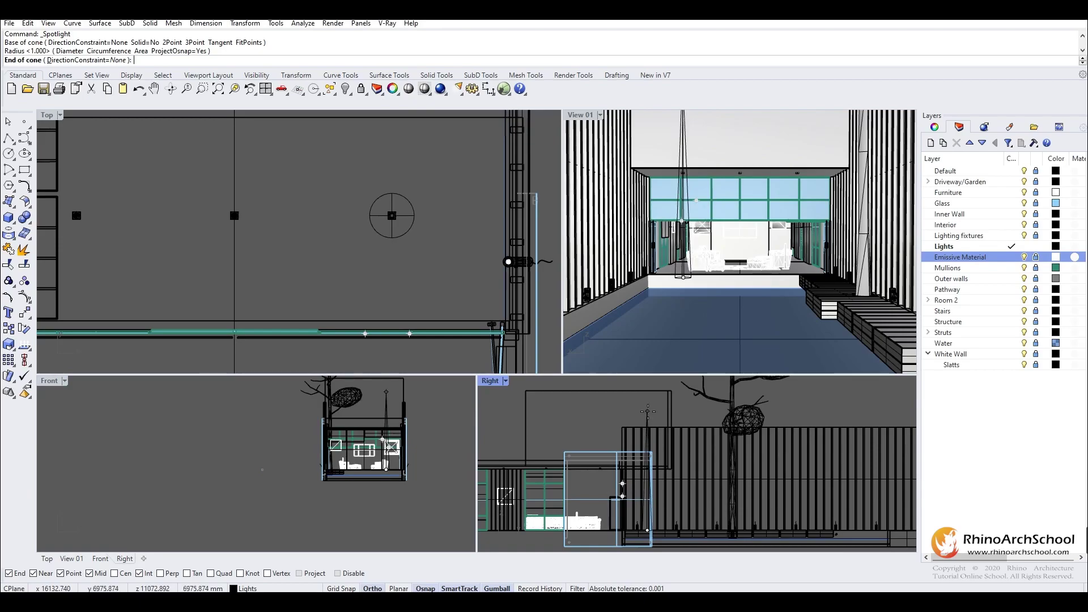
{"action": "key", "text": "shift+Tab"}
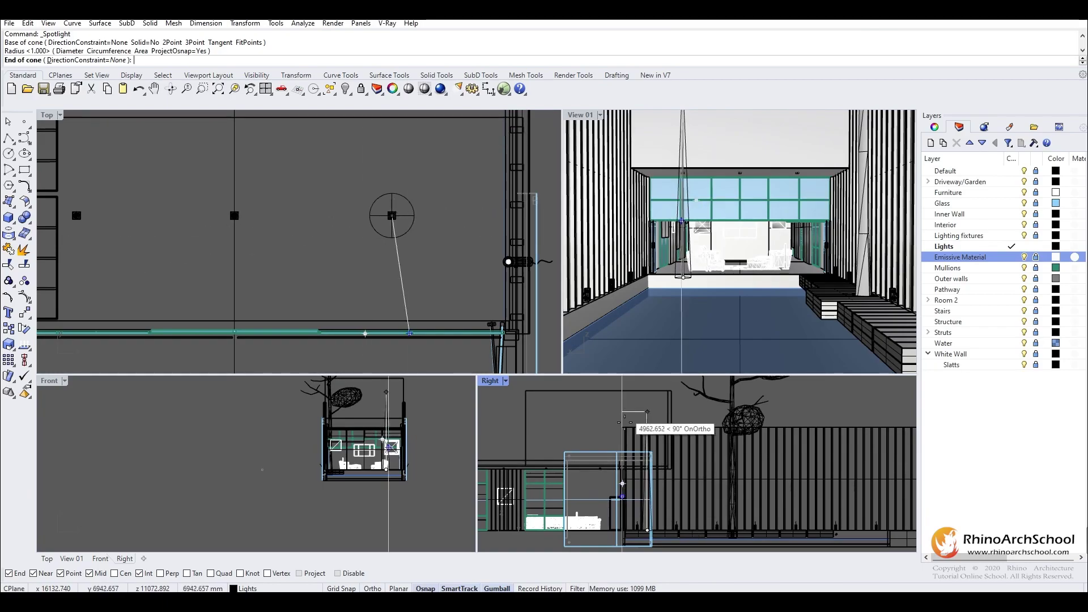
{"action": "scroll", "coordinate": [618, 438], "scroll_direction": "up", "scroll_amount": 10}
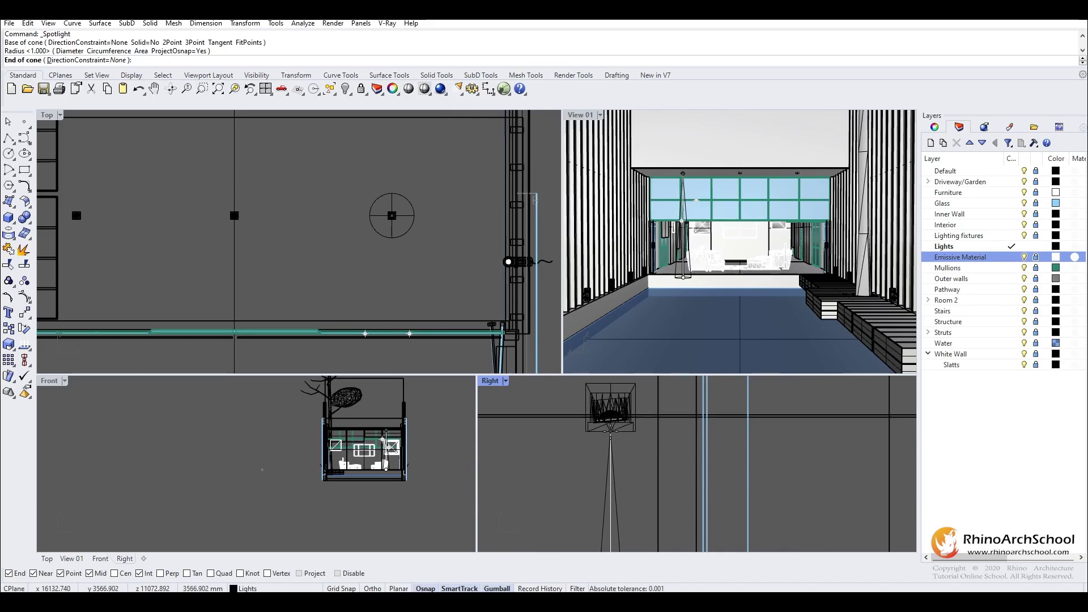
{"action": "left_click", "coordinate": [611, 431]}
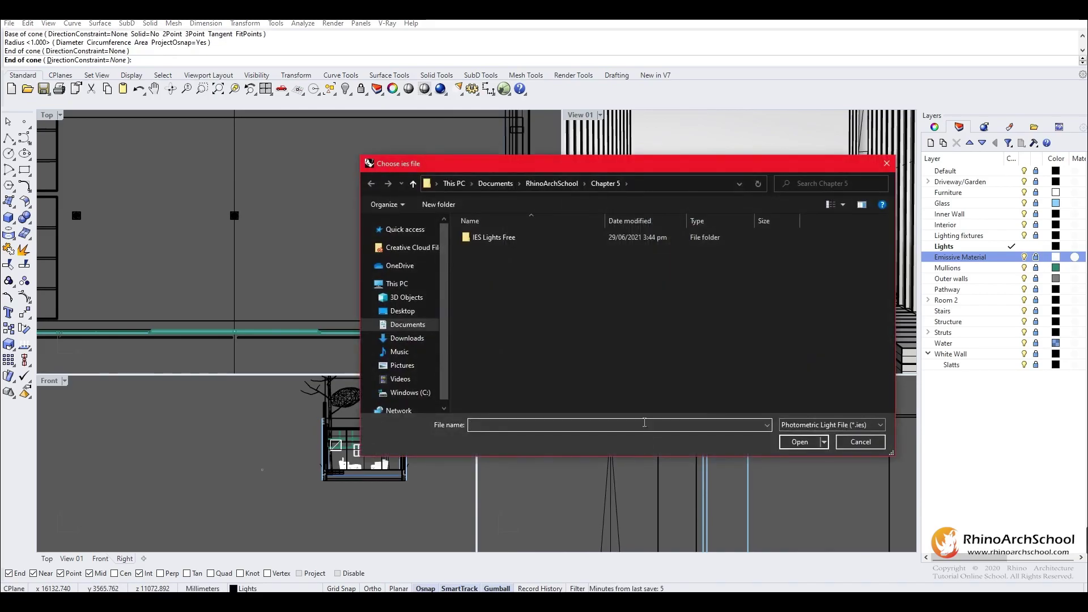
Load cylinder-narrow.ies from the IES Lights Free folder as the light's photometric file
{"action": "double_click", "coordinate": [546, 245]}
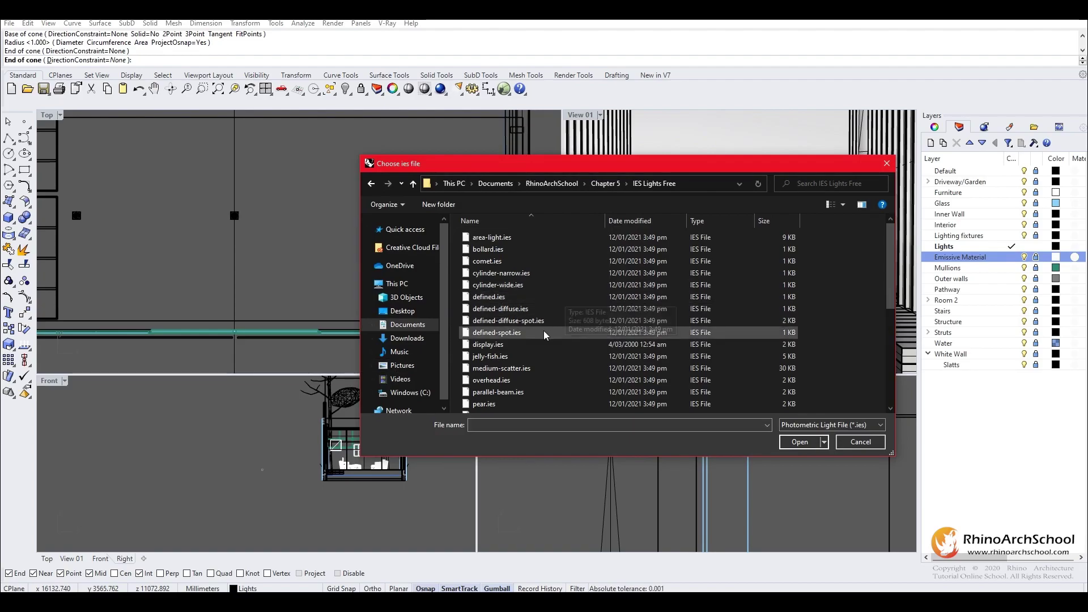
{"action": "scroll", "coordinate": [622, 303], "scroll_direction": "down", "scroll_amount": 3}
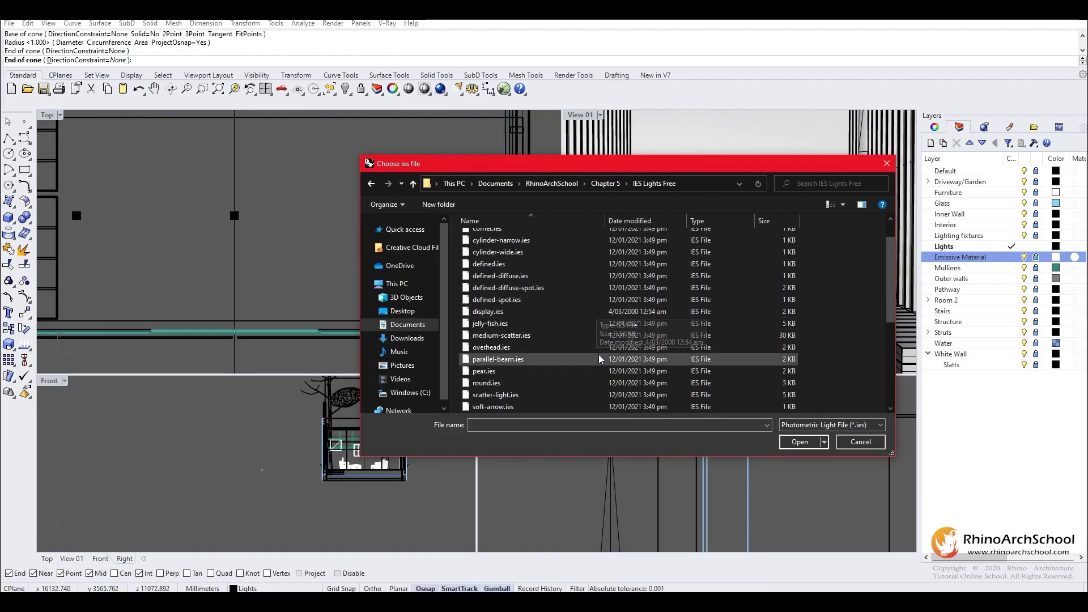
{"action": "scroll", "coordinate": [604, 343], "scroll_direction": "up", "scroll_amount": 3}
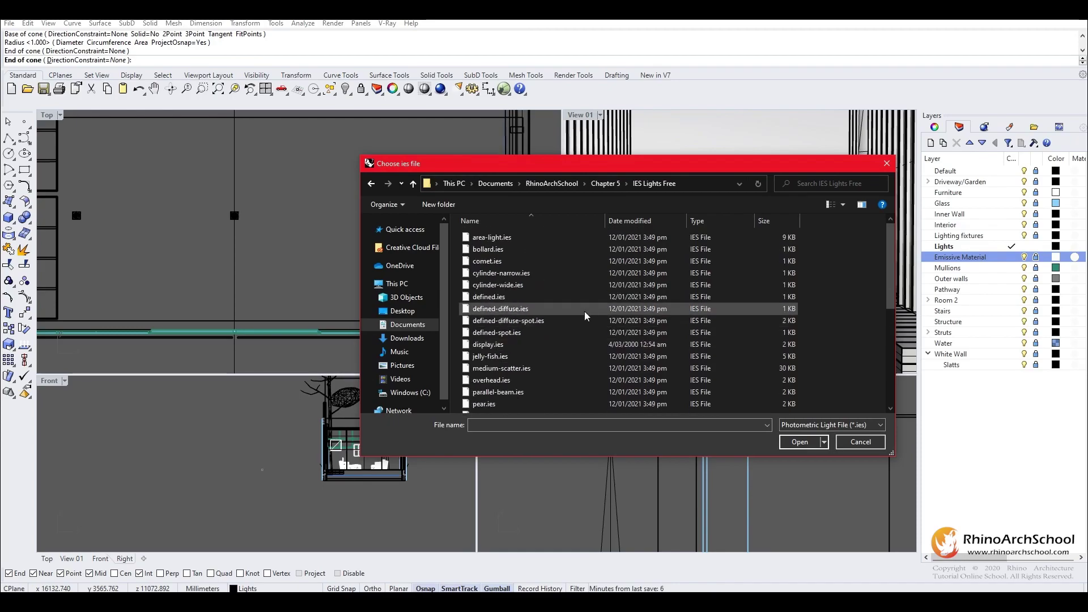
{"action": "left_click", "coordinate": [562, 273]}
{"action": "left_click", "coordinate": [807, 443]}
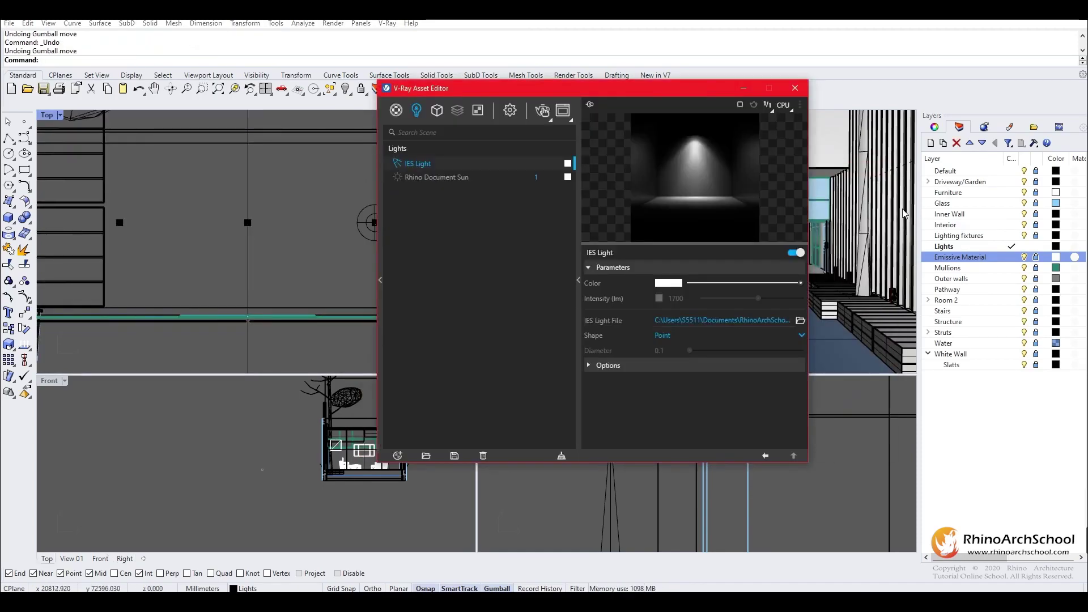
Set the Lights layer's colour to yellow
{"action": "left_click", "coordinate": [983, 247]}
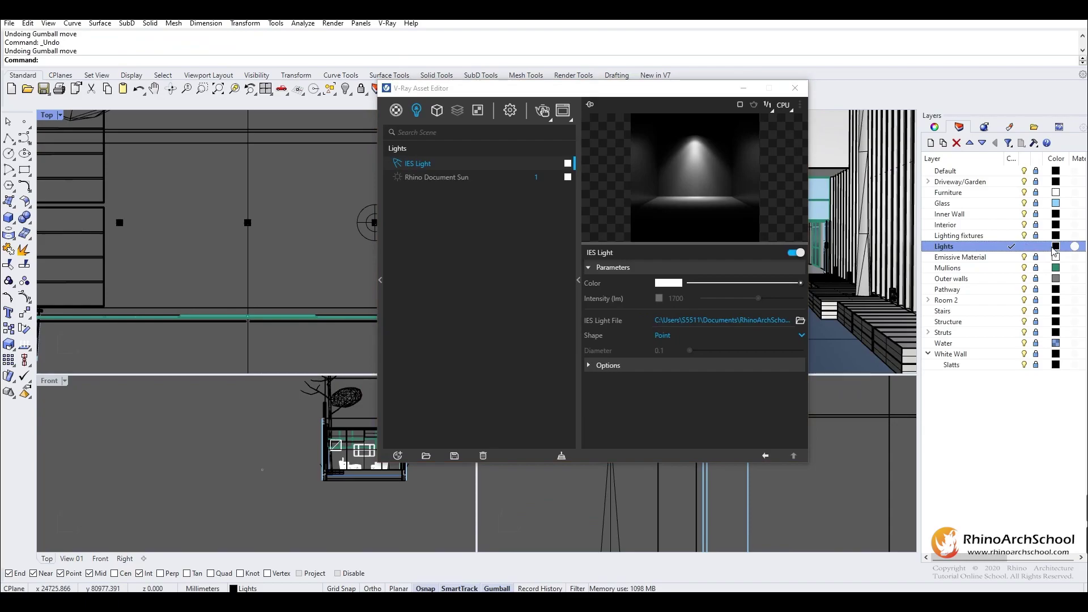
{"action": "left_click", "coordinate": [1055, 246]}
{"action": "left_click", "coordinate": [240, 194]}
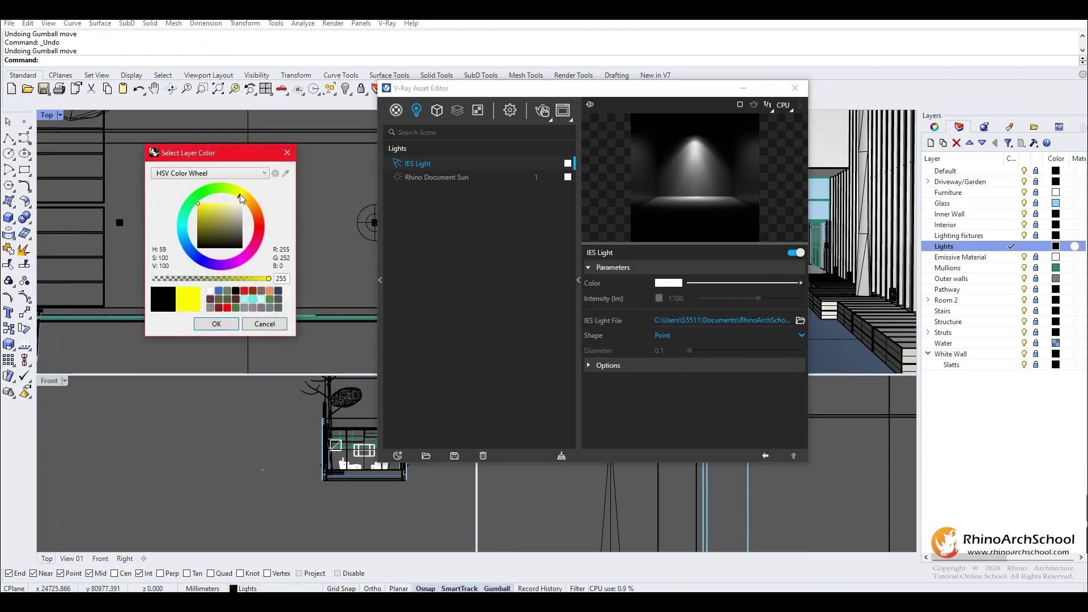
{"action": "left_click", "coordinate": [211, 325]}
Set the Lights layer's colour to green
{"action": "left_click", "coordinate": [186, 241]}
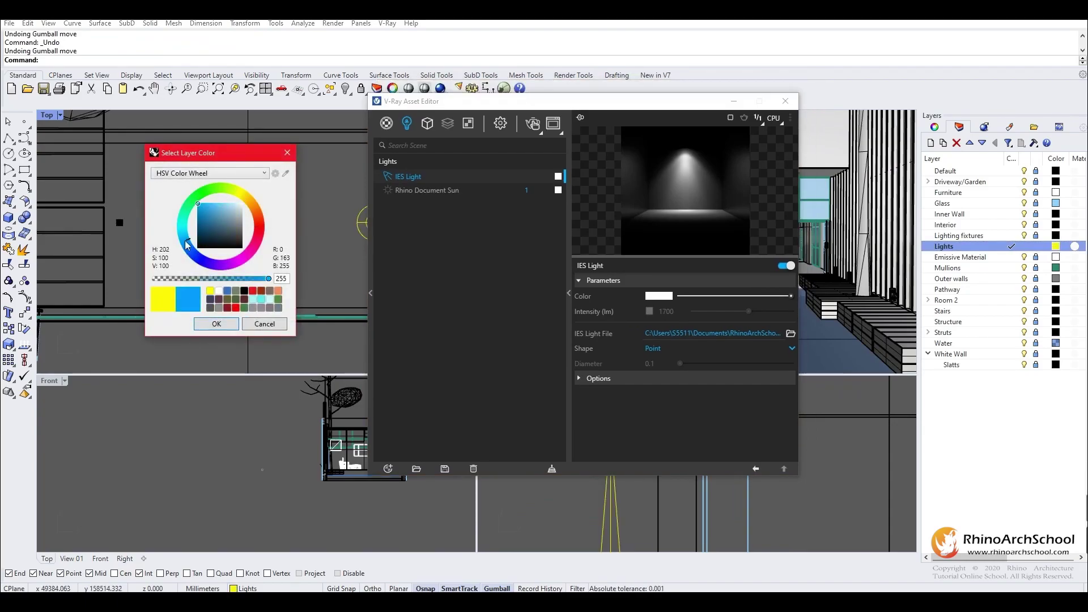
{"action": "left_click", "coordinate": [188, 203]}
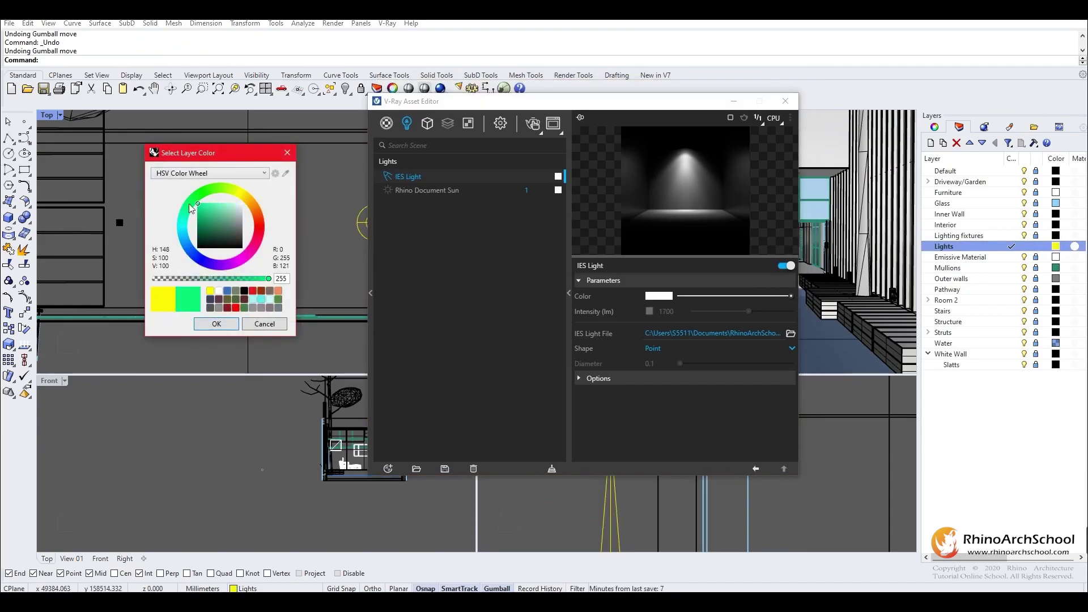
{"action": "left_click", "coordinate": [216, 324]}
Copy the IES light along its row onto the middle and far outdoor ceiling fixtures
{"action": "left_click_drag", "start_coordinate": [499, 104], "coordinate": [646, 94]}
{"action": "left_click", "coordinate": [375, 223]}
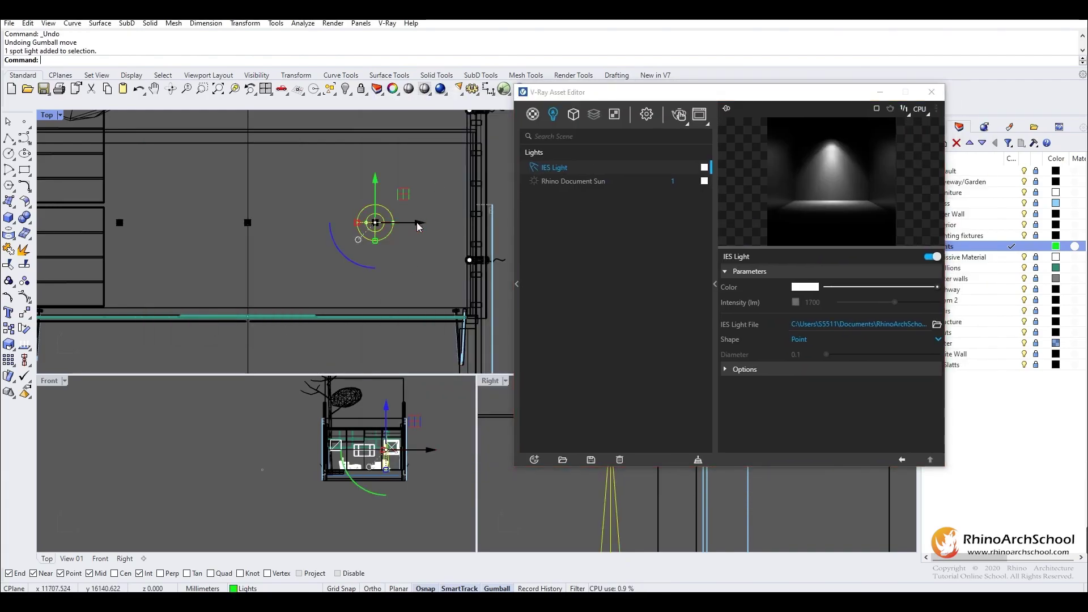
{"action": "left_click_drag", "start_coordinate": [420, 225], "coordinate": [292, 221]}
{"action": "key", "text": "alt"}
{"action": "left_click", "coordinate": [314, 258]}
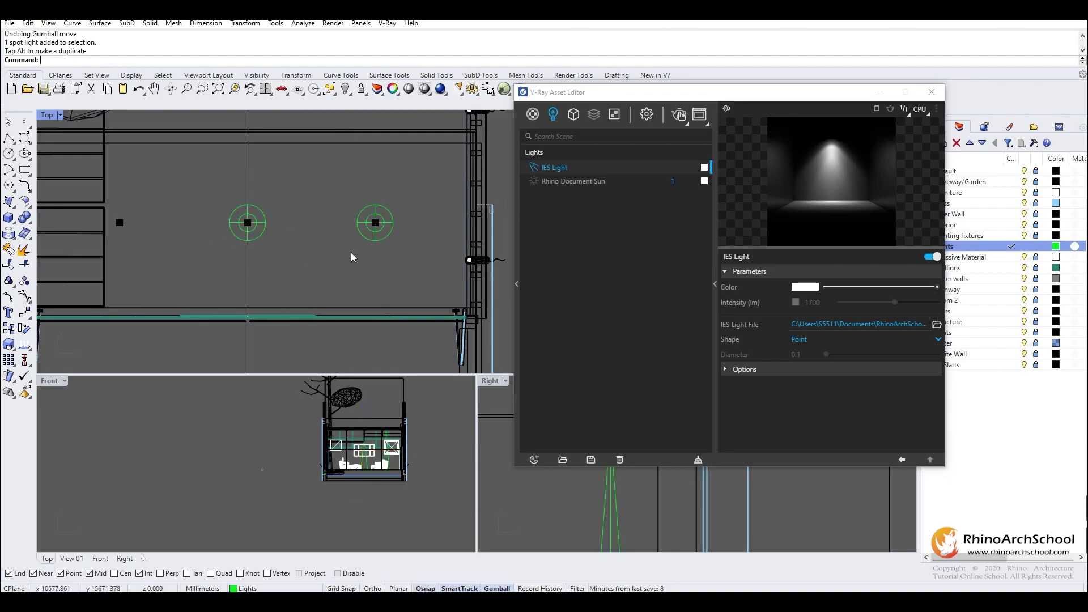
{"action": "right_click_drag", "start_coordinate": [254, 234], "coordinate": [303, 248]}
{"action": "left_click", "coordinate": [304, 247]}
{"action": "left_click_drag", "start_coordinate": [337, 236], "coordinate": [215, 243]}
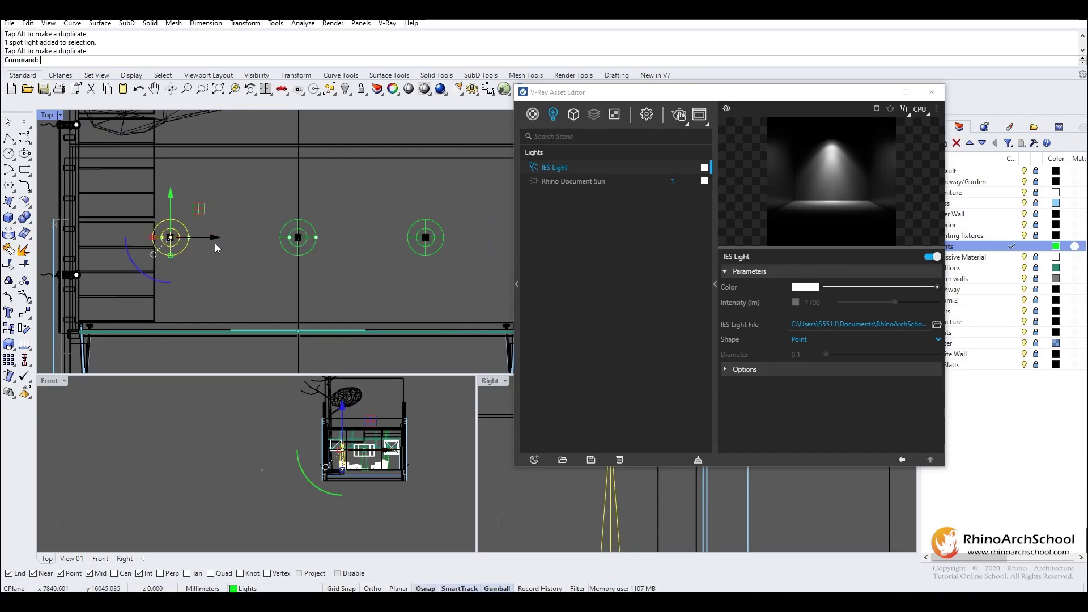
{"action": "left_click", "coordinate": [334, 214]}
Copy the row of three outdoor IES lights onto the first row of indoor fixtures behind the glazing
{"action": "scroll", "coordinate": [334, 213], "scroll_direction": "down", "scroll_amount": 2}
{"action": "left_click_drag", "start_coordinate": [433, 203], "coordinate": [184, 255]}
{"action": "scroll", "coordinate": [309, 270], "scroll_direction": "down", "scroll_amount": 2}
{"action": "right_click_drag", "start_coordinate": [309, 270], "coordinate": [281, 199]}
{"action": "left_click_drag", "start_coordinate": [275, 125], "coordinate": [309, 244]}
{"action": "key", "text": "alt"}
{"action": "left_click", "coordinate": [468, 213]}
{"action": "left_click", "coordinate": [620, 182]}
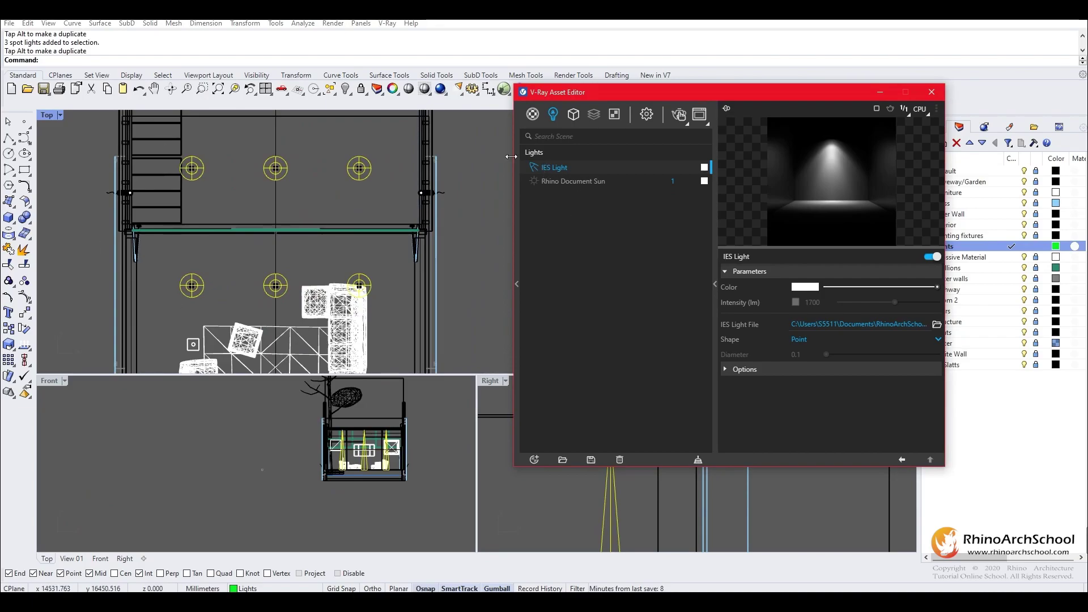
Copy the row of three indoor IES lights onto the next two fixture rows further into the house
{"action": "right_click_drag", "start_coordinate": [367, 268], "coordinate": [391, 182]}
{"action": "left_click_drag", "start_coordinate": [391, 182], "coordinate": [198, 218]}
{"action": "right_click_drag", "start_coordinate": [300, 167], "coordinate": [303, 116]}
{"action": "left_click_drag", "start_coordinate": [303, 116], "coordinate": [305, 249], "text": "alt"}
{"action": "right_click_drag", "start_coordinate": [305, 249], "coordinate": [292, 119]}
{"action": "left_click_drag", "start_coordinate": [291, 118], "coordinate": [298, 224], "text": "alt"}
Copy the two outer IES lights of the last row to both sides of the rectangular block deeper in the plan
{"action": "right_click_drag", "start_coordinate": [343, 294], "coordinate": [340, 223]}
{"action": "left_click", "coordinate": [372, 181]}
{"action": "left_click", "coordinate": [205, 182], "text": "shift"}
{"action": "left_click_drag", "start_coordinate": [292, 141], "coordinate": [294, 276], "text": "alt"}
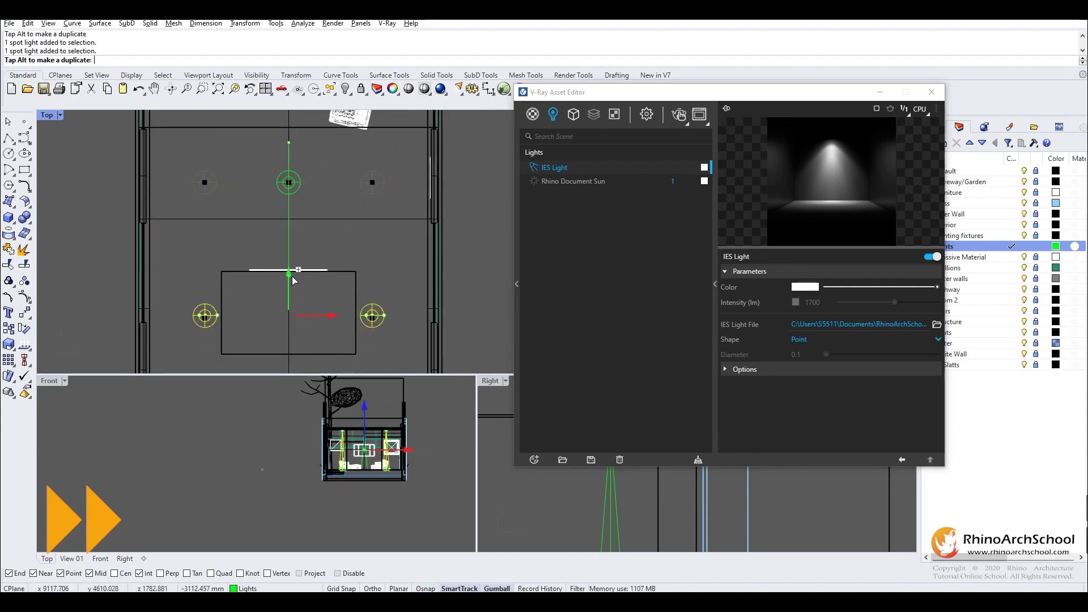
Copy a row of three IES lights onto the remaining fixture row further back in the house
{"action": "scroll", "coordinate": [357, 251], "scroll_direction": "down", "scroll_amount": 4}
{"action": "left_click_drag", "start_coordinate": [372, 131], "coordinate": [224, 167]}
{"action": "left_click_drag", "start_coordinate": [297, 127], "coordinate": [316, 304], "text": "alt"}
{"action": "left_click", "coordinate": [360, 300]}
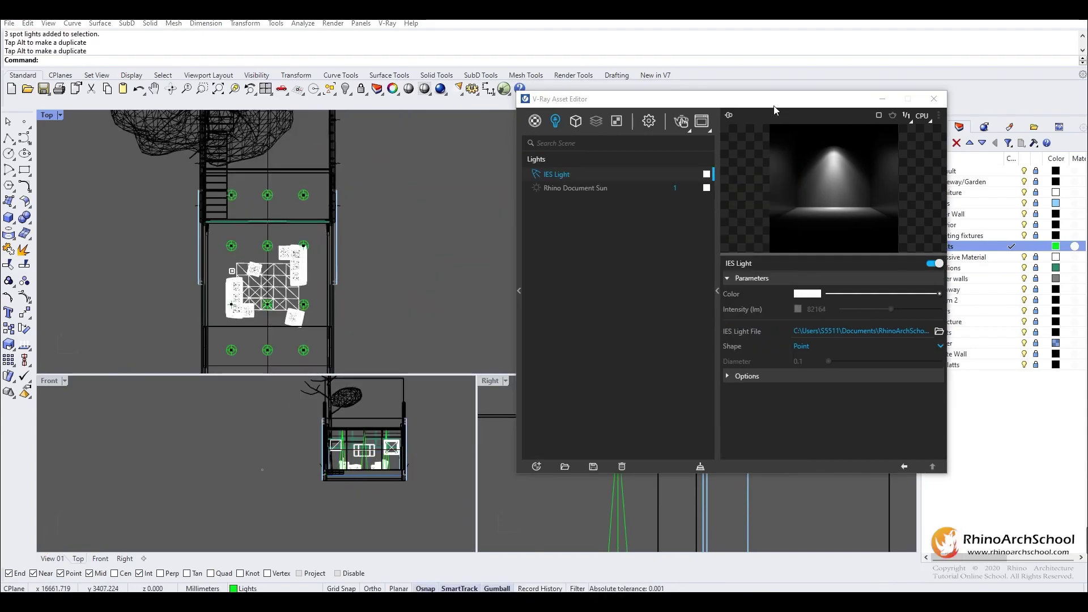
Activate the View 01 viewport and set the V-Ray camera's exposure value to 13
{"action": "left_click_drag", "start_coordinate": [775, 107], "coordinate": [319, 107]}
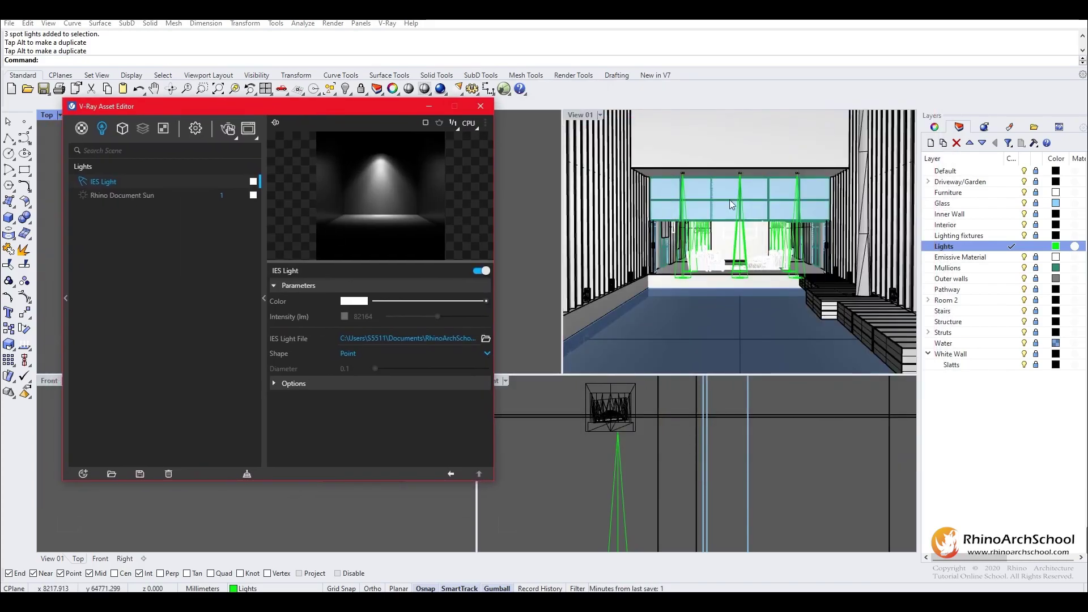
{"action": "left_click", "coordinate": [589, 116]}
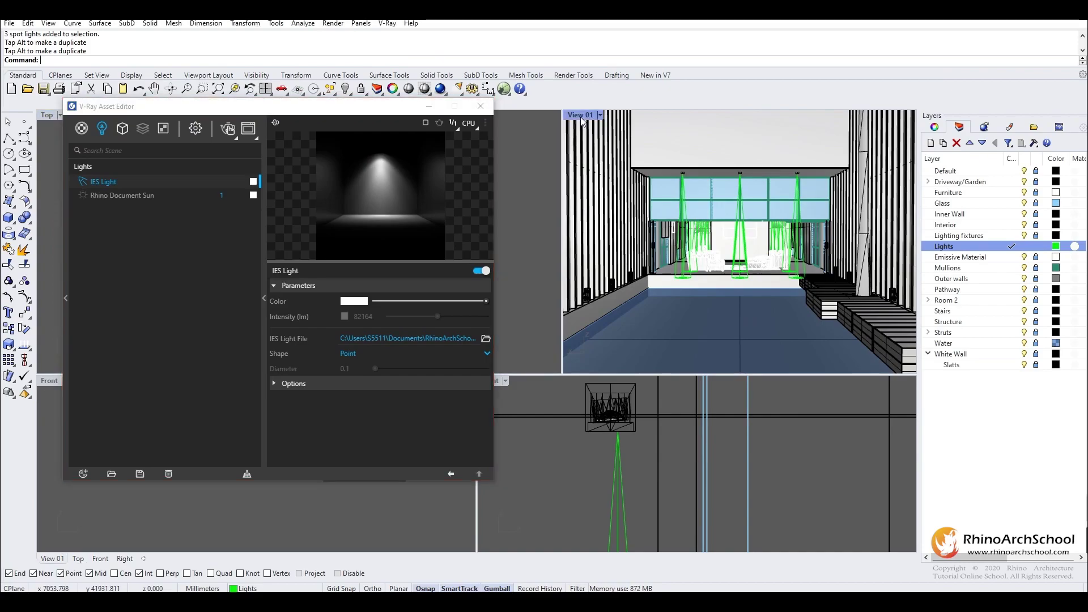
{"action": "left_click", "coordinate": [195, 129]}
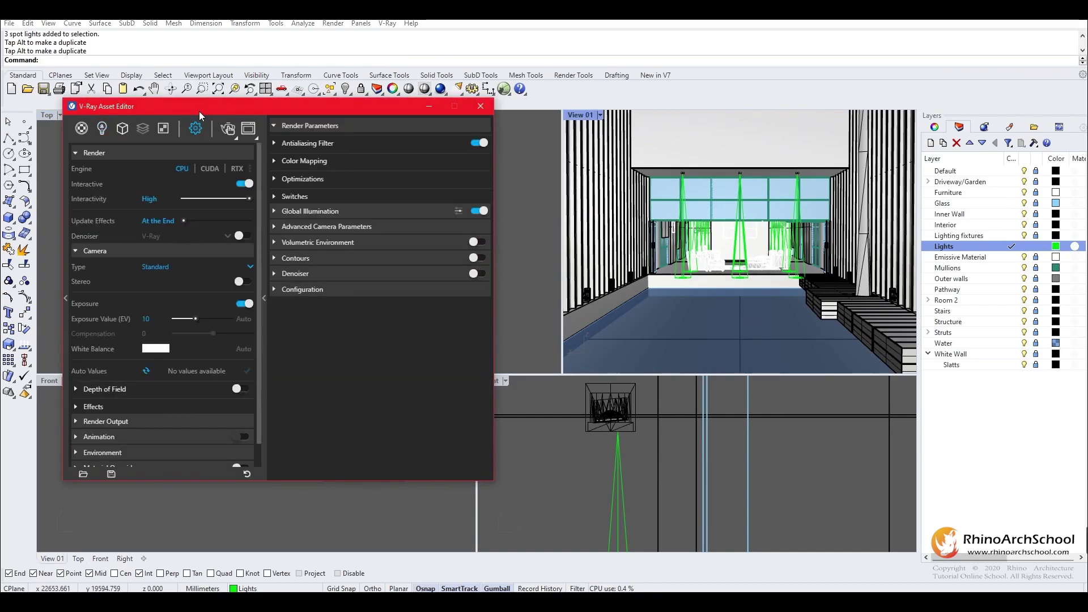
{"action": "left_click", "coordinate": [155, 320]}
{"action": "type", "text": "10"}
{"action": "left_click_drag", "start_coordinate": [155, 321], "coordinate": [133, 320]}
{"action": "type", "text": "13"}
{"action": "key", "text": "Return"}
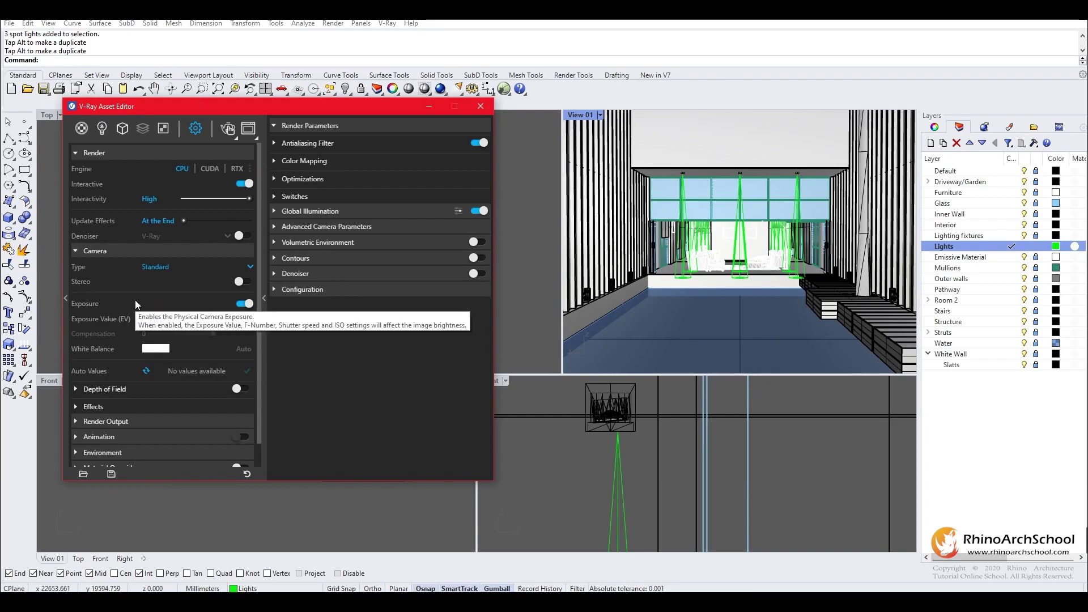
Set the render output size to 800 × 600 and start an interactive render of View 01
{"action": "left_click", "coordinate": [72, 422]}
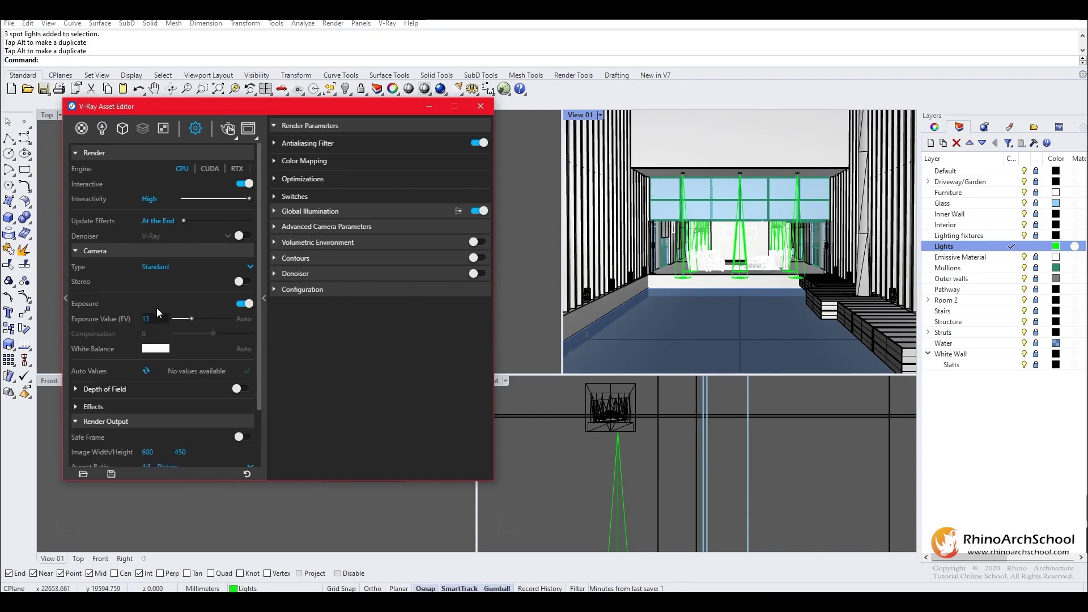
{"action": "scroll", "coordinate": [165, 362], "scroll_direction": "down", "scroll_amount": 2}
{"action": "type", "text": "800"}
{"action": "key", "text": "Return"}
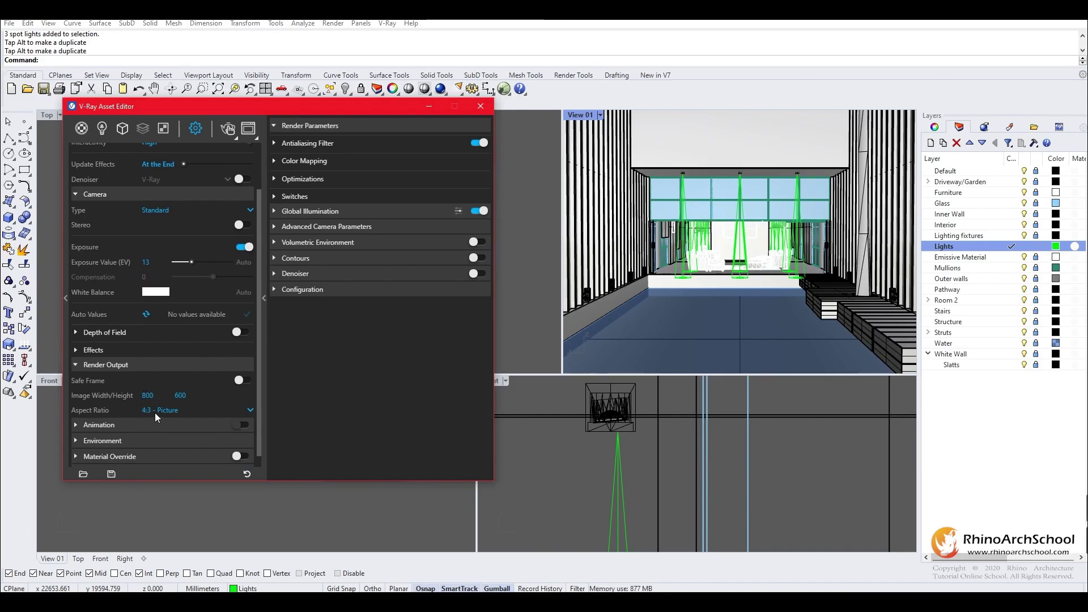
{"action": "scroll", "coordinate": [176, 249], "scroll_direction": "up", "scroll_amount": 2}
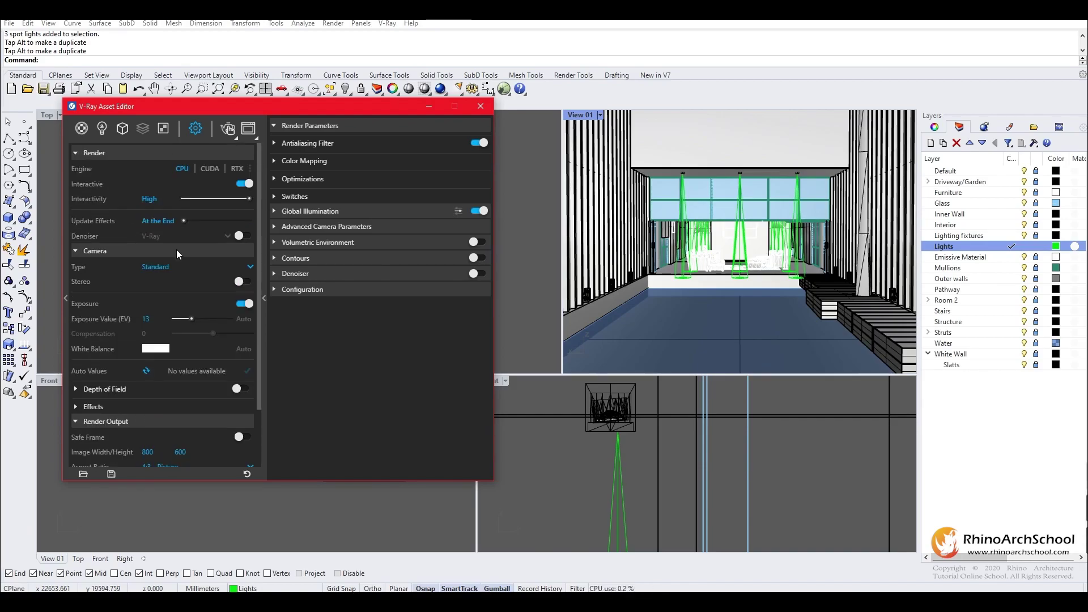
{"action": "left_click", "coordinate": [230, 130]}
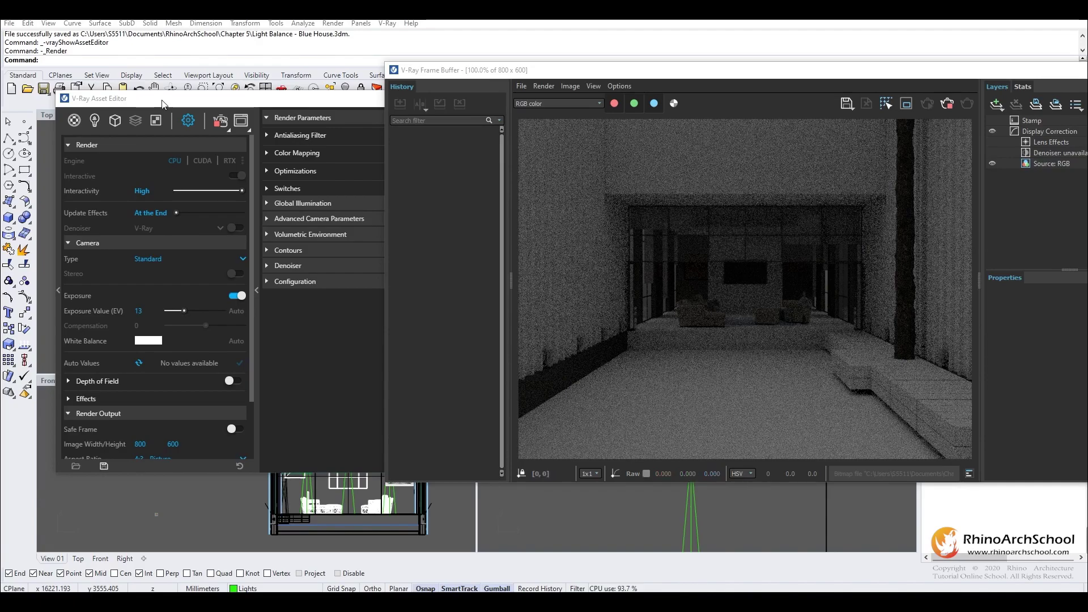
Enable the IES light's intensity override and set it to 5000 lm
{"action": "left_click", "coordinate": [98, 121]}
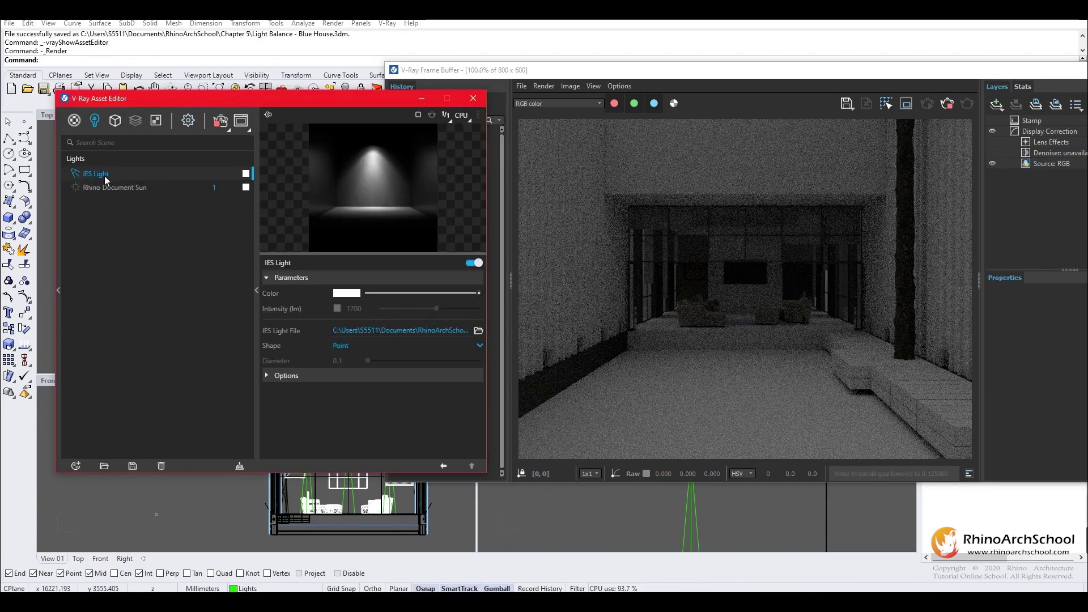
{"action": "left_click", "coordinate": [336, 309]}
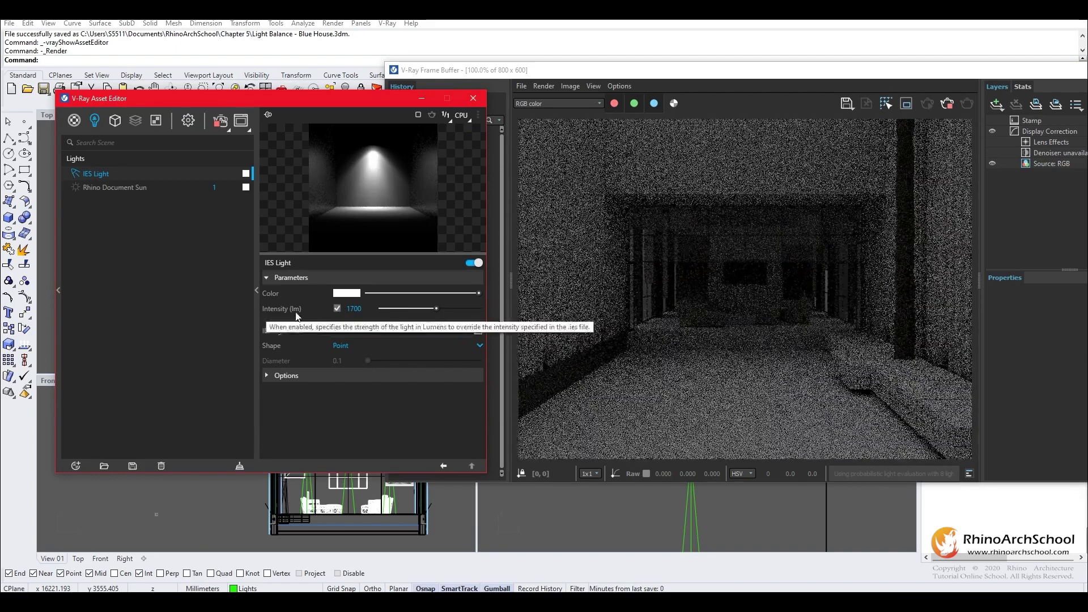
{"action": "left_click_drag", "start_coordinate": [364, 309], "coordinate": [291, 298]}
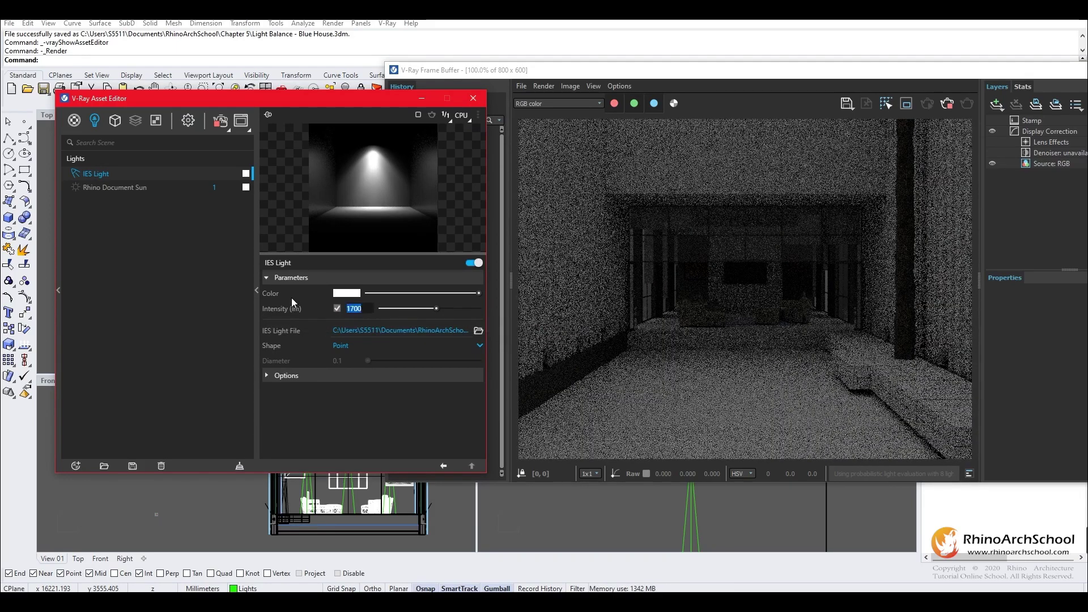
{"action": "type", "text": "5000"}
{"action": "key", "text": "Return"}
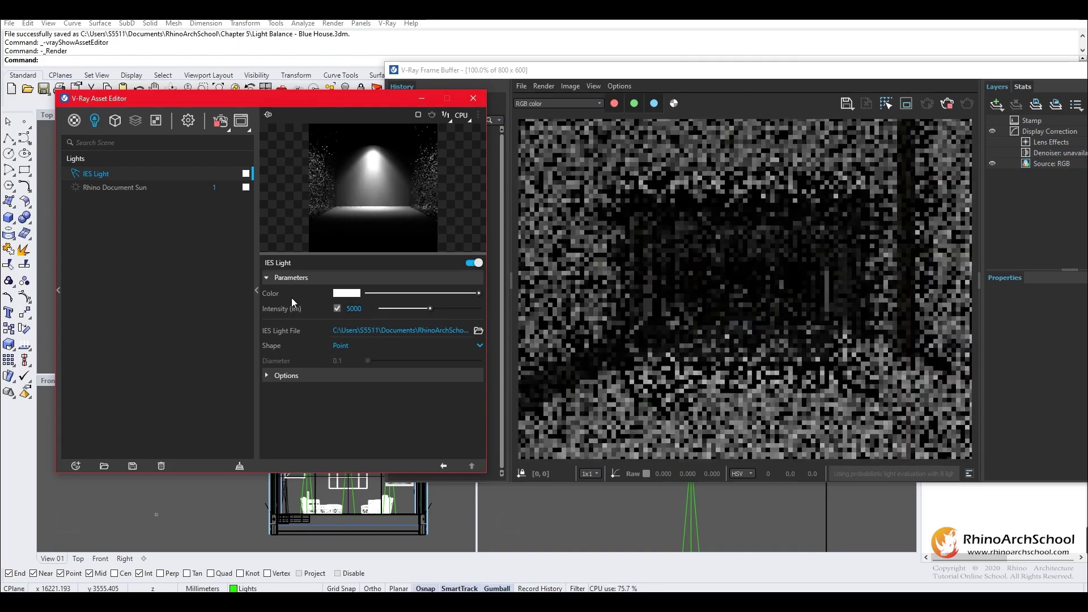
Try an IES light intensity of 50000 lm and settle on 70000 lm
{"action": "left_click", "coordinate": [370, 311]}
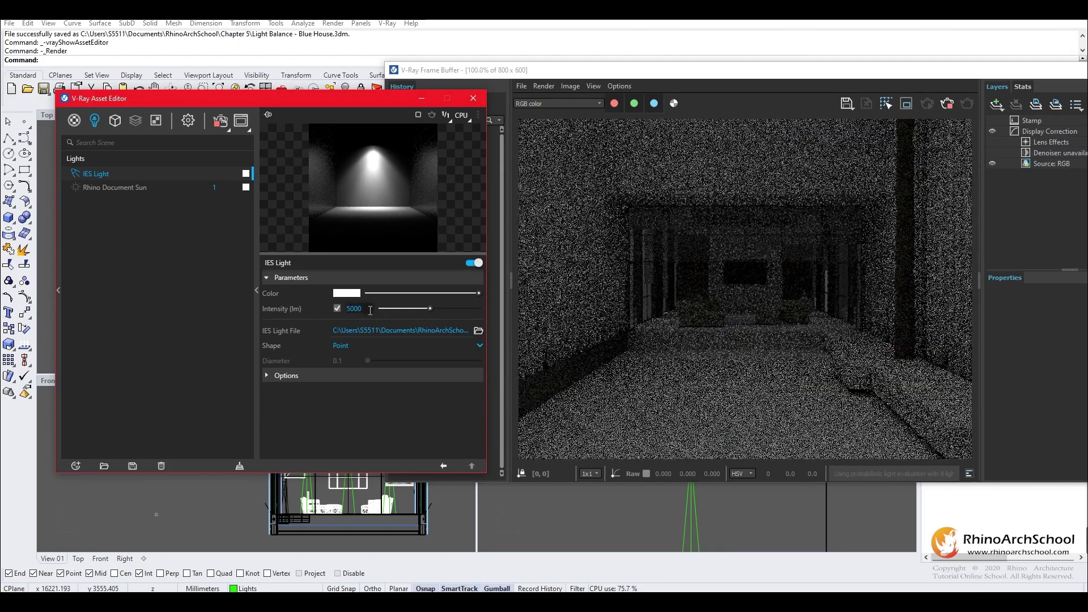
{"action": "type", "text": "0"}
{"action": "key", "text": "Return"}
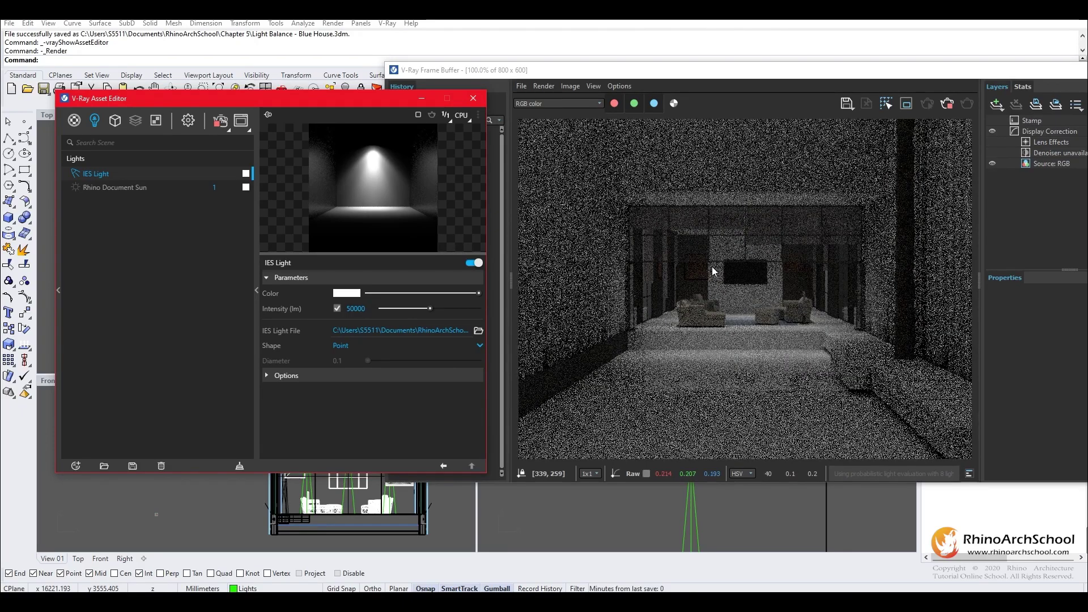
{"action": "type", "text": "70000"}
{"action": "key", "text": "Return"}
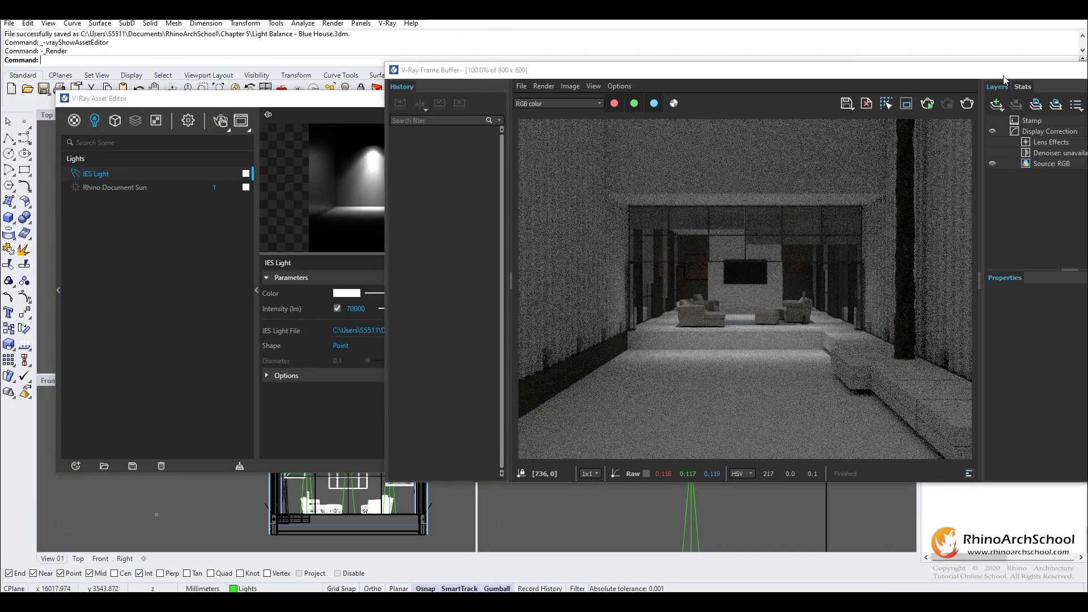
Close the render window and turn on the control points of the rightmost IES light outside the glazing in the Top view
{"action": "left_click_drag", "start_coordinate": [1005, 72], "coordinate": [908, 74]}
{"action": "left_click", "coordinate": [1045, 71]}
{"action": "left_click_drag", "start_coordinate": [397, 105], "coordinate": [832, 132]}
{"action": "scroll", "coordinate": [397, 249], "scroll_direction": "up", "scroll_amount": 5}
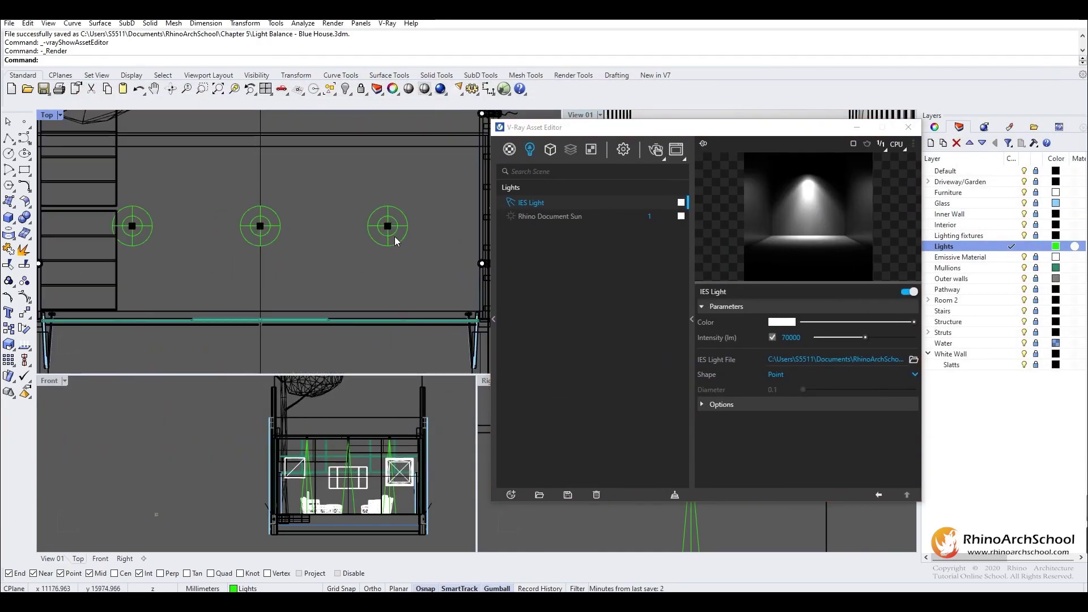
{"action": "left_click", "coordinate": [393, 244]}
{"action": "type", "text": "PointsOn"}
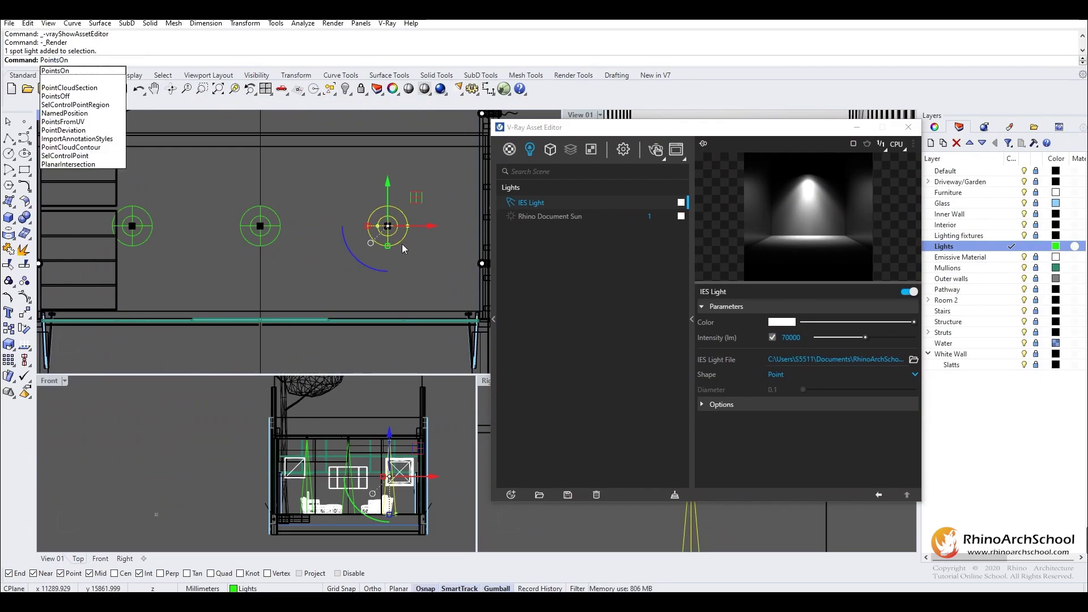
{"action": "key", "text": "Return"}
{"action": "scroll", "coordinate": [392, 234], "scroll_direction": "up", "scroll_amount": 5}
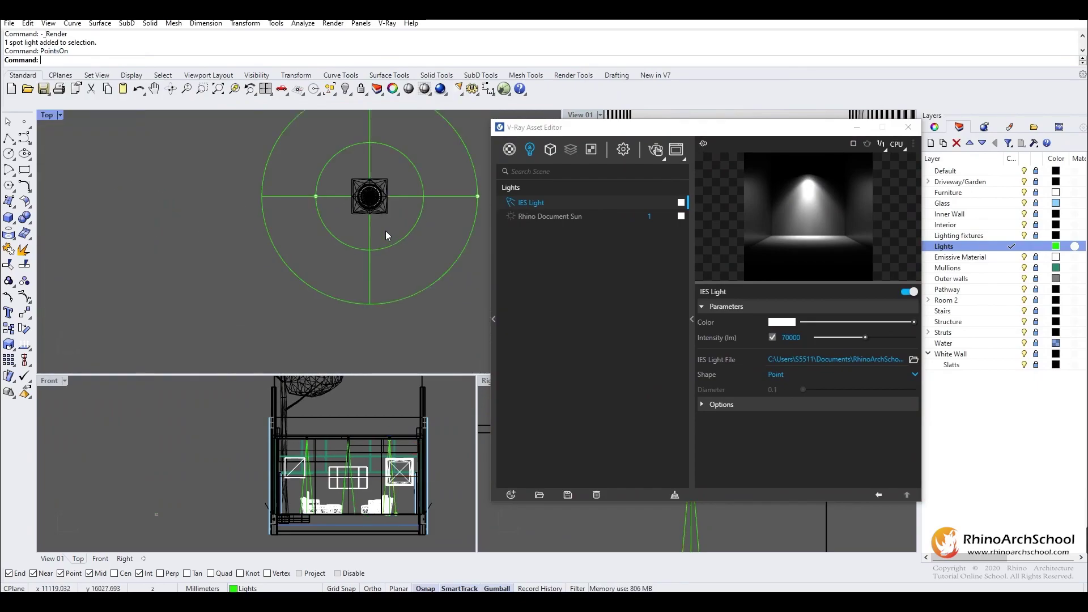
Move the rightmost outdoor light's target point diagonally toward the glazing and the row's centre, so the light tilts toward the house
{"action": "left_click", "coordinate": [367, 198]}
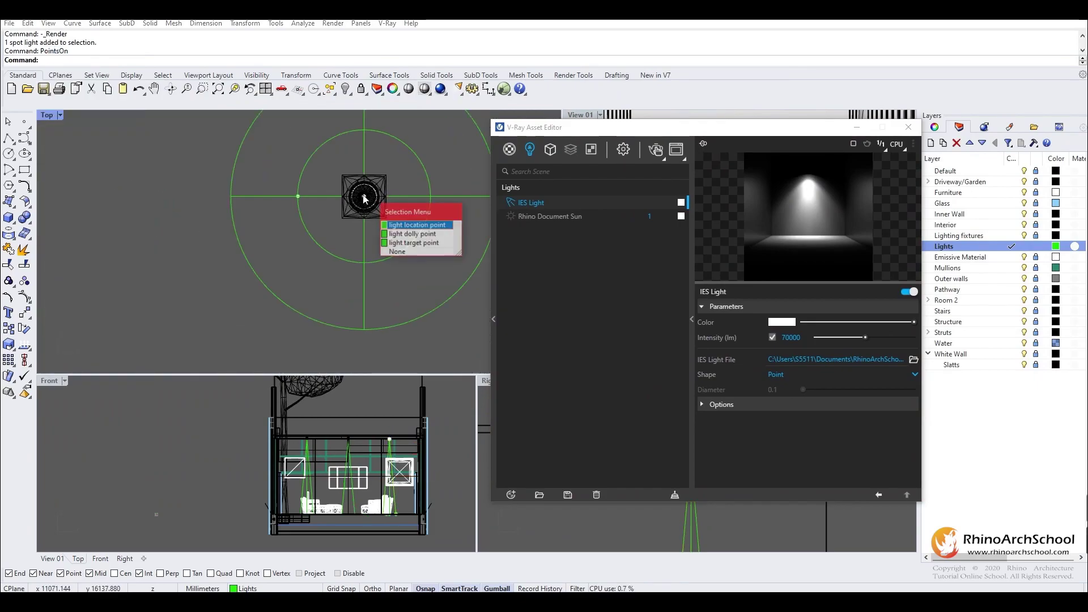
{"action": "left_click", "coordinate": [408, 244]}
{"action": "scroll", "coordinate": [406, 246], "scroll_direction": "down", "scroll_amount": 5}
{"action": "left_click_drag", "start_coordinate": [331, 208], "coordinate": [310, 251]}
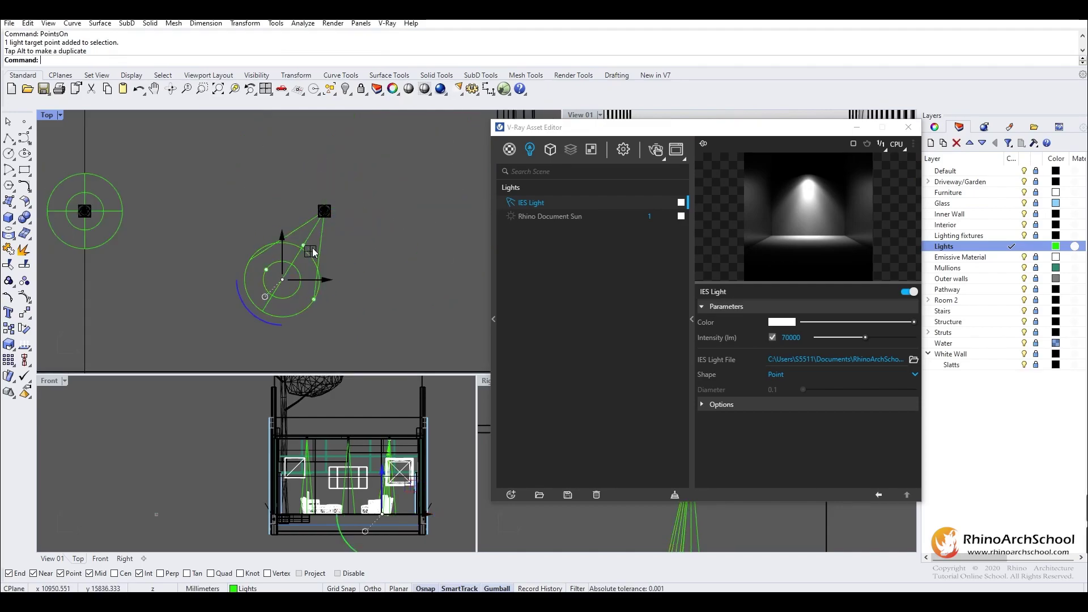
{"action": "scroll", "coordinate": [315, 256], "scroll_direction": "down", "scroll_amount": 3}
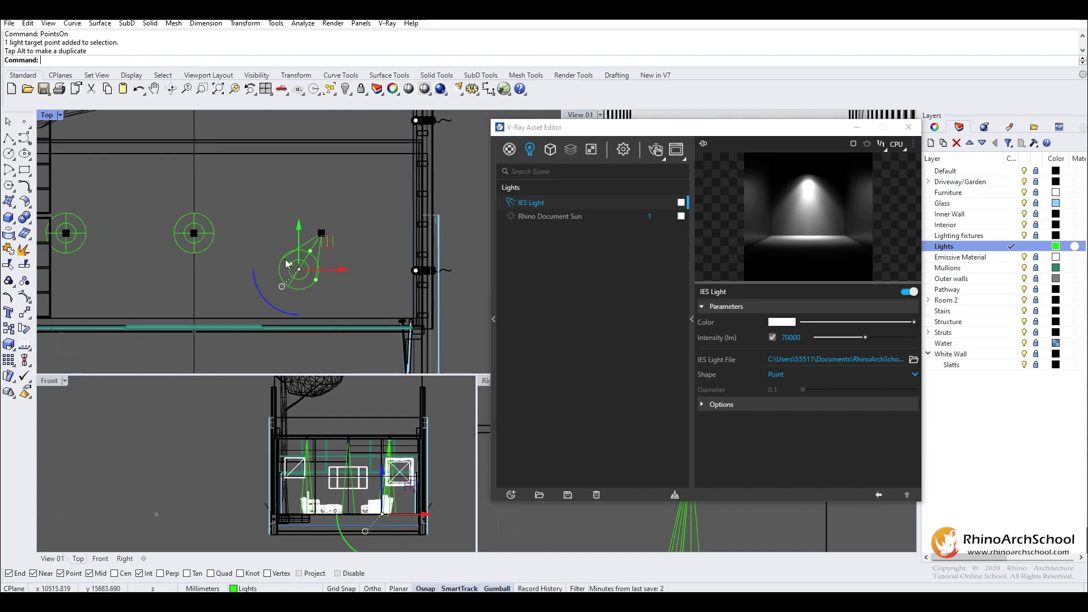
{"action": "left_click_drag", "start_coordinate": [639, 130], "coordinate": [994, 161]}
{"action": "scroll", "coordinate": [358, 244], "scroll_direction": "down", "scroll_amount": 3}
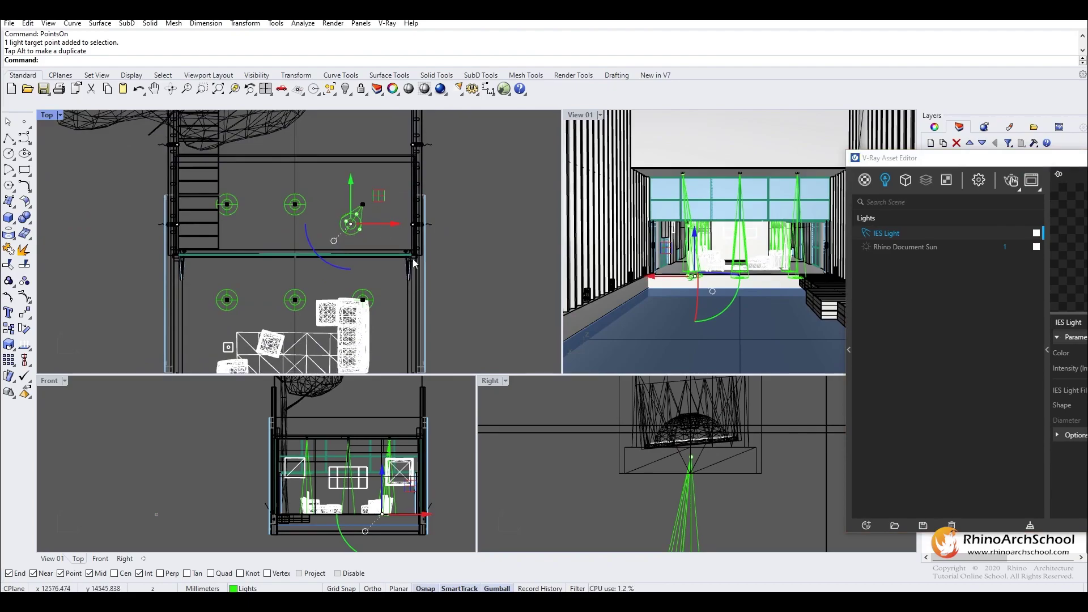
{"action": "left_click_drag", "start_coordinate": [383, 197], "coordinate": [390, 198]}
Turn on the control points of the middle IES light in the row outside the glazing
{"action": "left_click", "coordinate": [296, 205]}
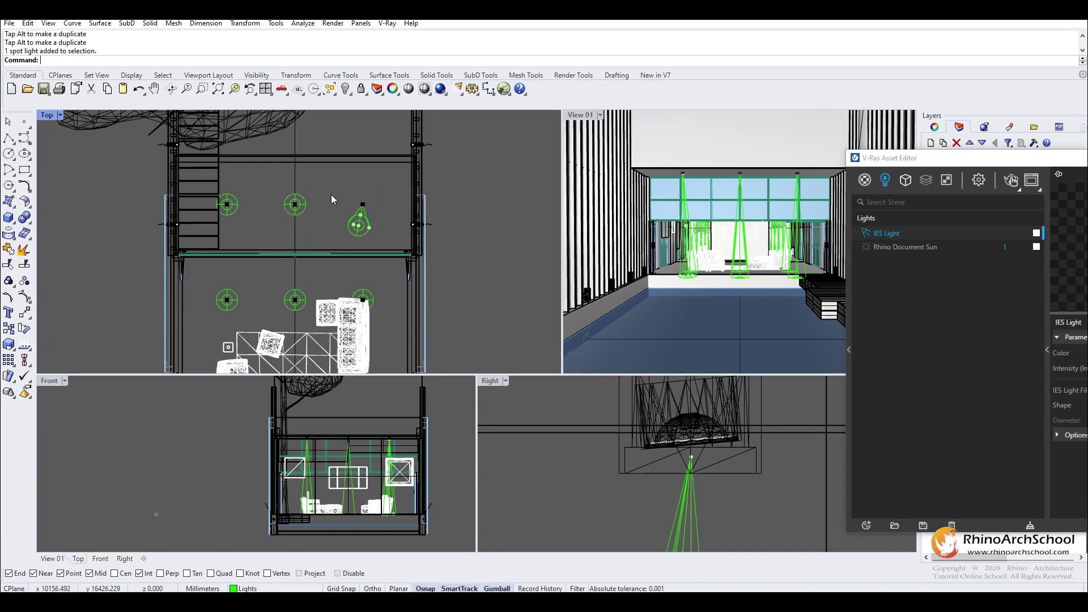
{"action": "scroll", "coordinate": [283, 193], "scroll_direction": "up", "scroll_amount": 5}
{"action": "left_click", "coordinate": [322, 238]}
{"action": "left_click_drag", "start_coordinate": [322, 238], "coordinate": [325, 226]}
{"action": "type", "text": "PointsOns"}
{"action": "key", "text": "Return"}
{"action": "type", "text": "PointsOn"}
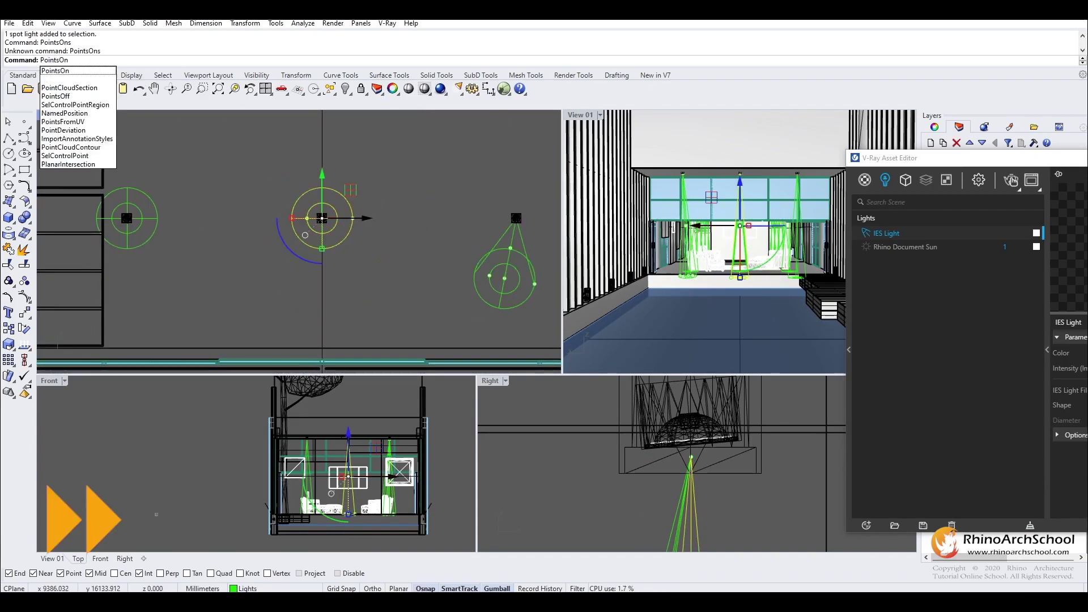
{"action": "key", "text": "Return"}
Move the middle outdoor light's target point straight toward the glazing
{"action": "scroll", "coordinate": [349, 223], "scroll_direction": "up", "scroll_amount": 2}
{"action": "left_click", "coordinate": [315, 219]}
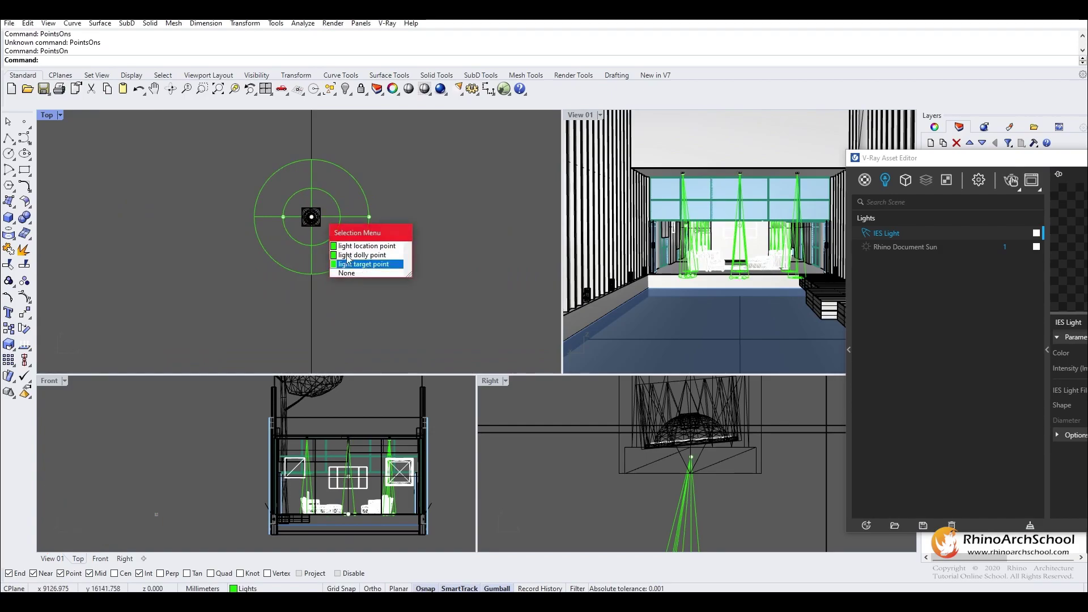
{"action": "left_click", "coordinate": [363, 264]}
{"action": "scroll", "coordinate": [298, 199], "scroll_direction": "down", "scroll_amount": 2}
{"action": "left_click_drag", "start_coordinate": [297, 190], "coordinate": [298, 196]}
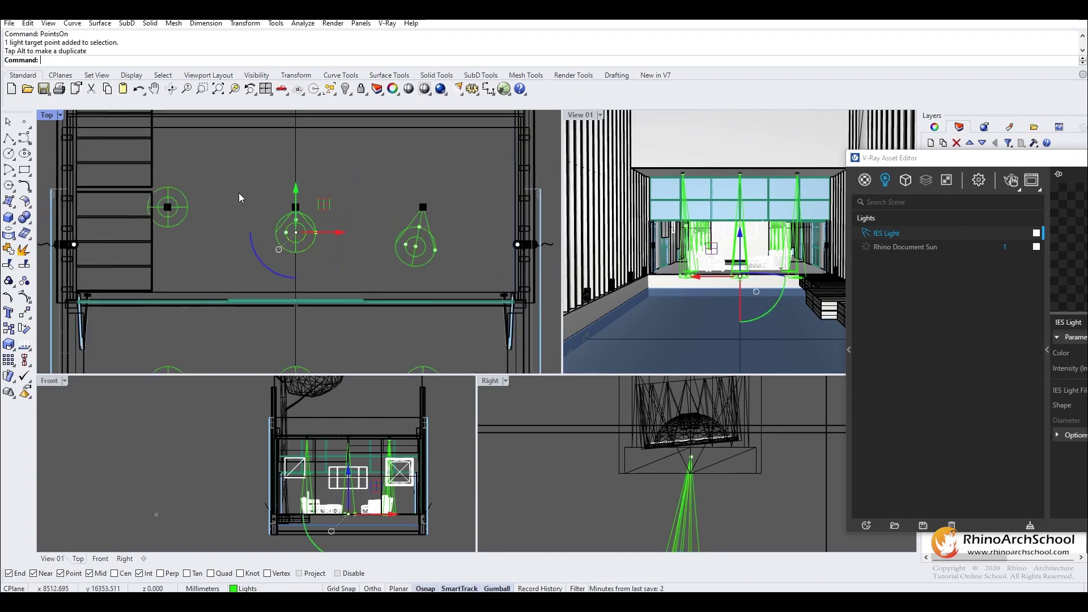
Turn on the leftmost outdoor IES light's control points and move its target point toward the glazing
{"action": "right_click_drag", "start_coordinate": [204, 201], "coordinate": [269, 206]}
{"action": "left_click", "coordinate": [238, 212]}
{"action": "scroll", "coordinate": [239, 207], "scroll_direction": "up", "scroll_amount": 2}
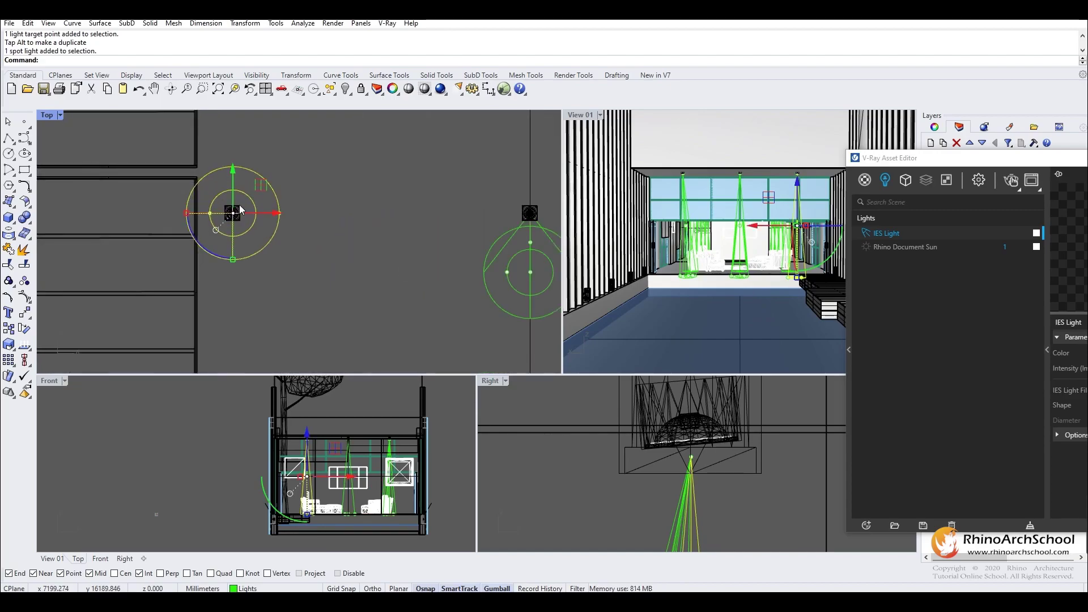
{"action": "key", "text": "F10"}
{"action": "left_click", "coordinate": [239, 205]}
{"action": "left_click", "coordinate": [283, 245]}
{"action": "left_click_drag", "start_coordinate": [233, 213], "coordinate": [254, 246]}
{"action": "scroll", "coordinate": [261, 238], "scroll_direction": "down", "scroll_amount": 3}
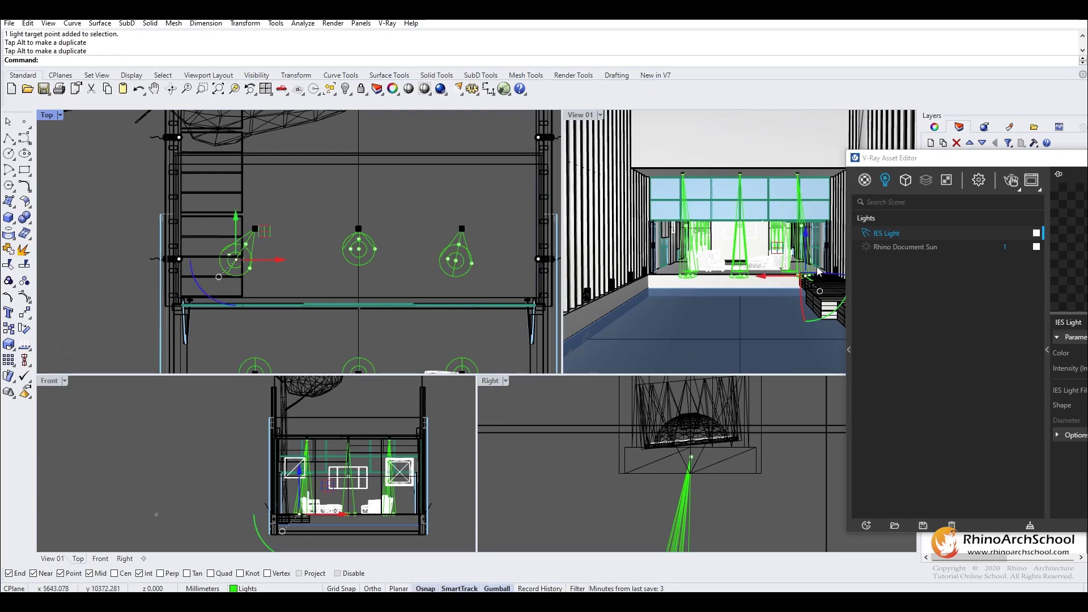
Switch off the IES light in the V-Ray Asset Editor
{"action": "right_click_drag", "start_coordinate": [386, 276], "coordinate": [383, 219]}
{"action": "right_click_drag", "start_coordinate": [376, 279], "coordinate": [371, 221]}
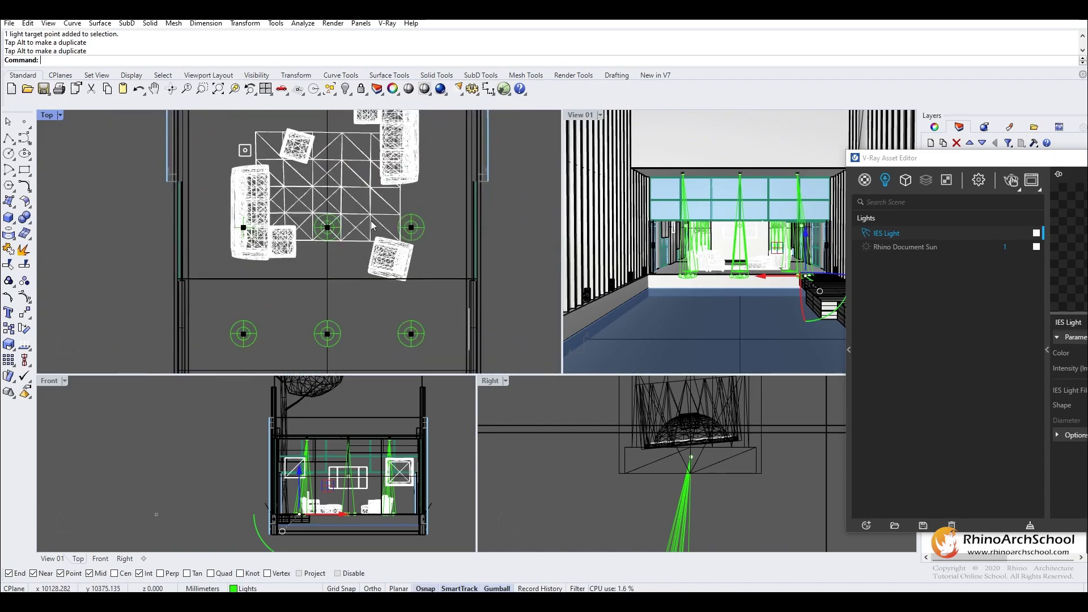
{"action": "left_click_drag", "start_coordinate": [889, 157], "coordinate": [577, 127]}
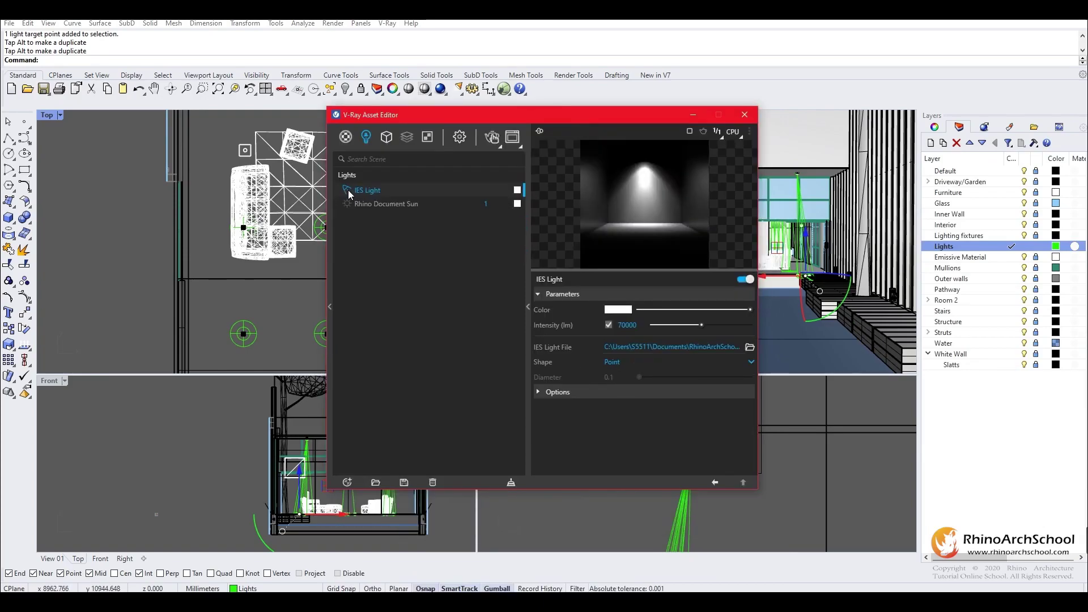
{"action": "left_click_drag", "start_coordinate": [455, 123], "coordinate": [473, 154]}
Add a V-Ray dome light constructed at a point beside the house in the Top view
{"action": "left_click", "coordinate": [387, 24]}
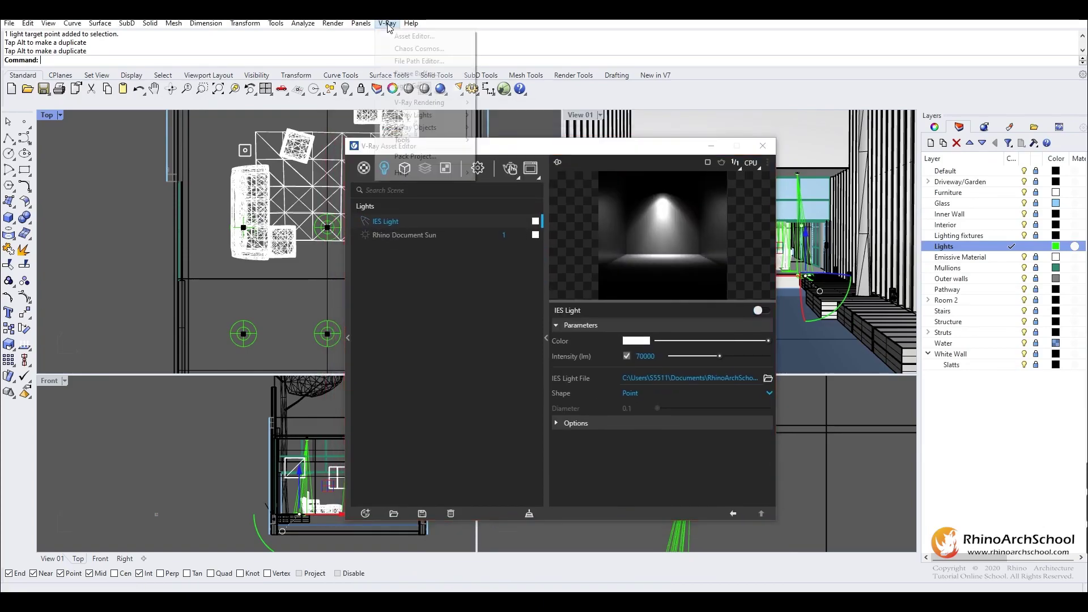
{"action": "mouse_move", "coordinate": [448, 115]}
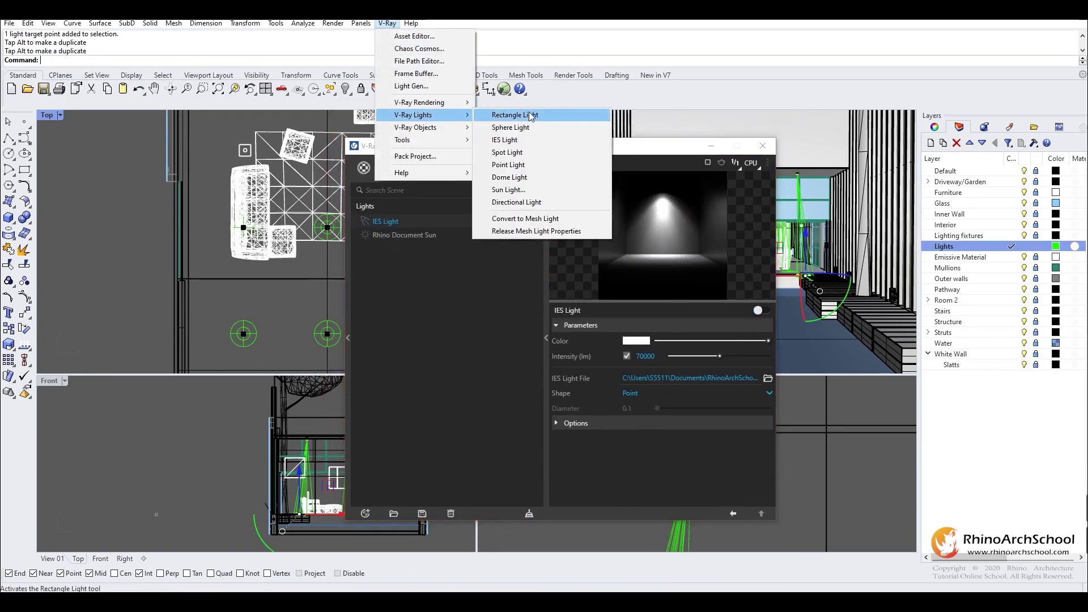
{"action": "left_click", "coordinate": [518, 178]}
{"action": "left_click_drag", "start_coordinate": [429, 150], "coordinate": [687, 153]}
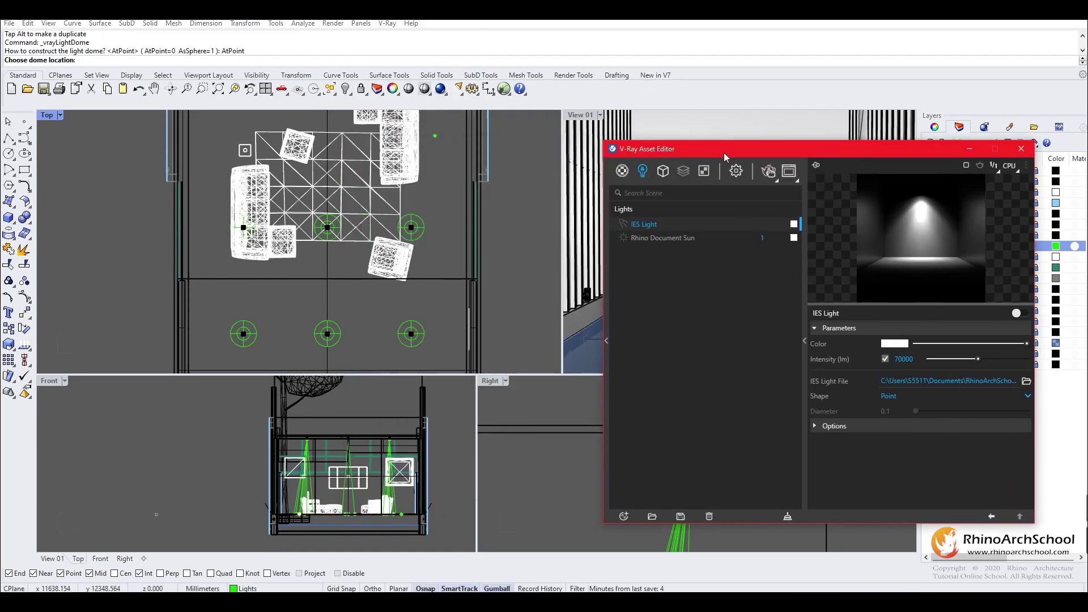
{"action": "scroll", "coordinate": [415, 219], "scroll_direction": "down", "scroll_amount": 3}
{"action": "right_click_drag", "start_coordinate": [416, 283], "coordinate": [416, 219]}
{"action": "scroll", "coordinate": [416, 219], "scroll_direction": "up", "scroll_amount": 2}
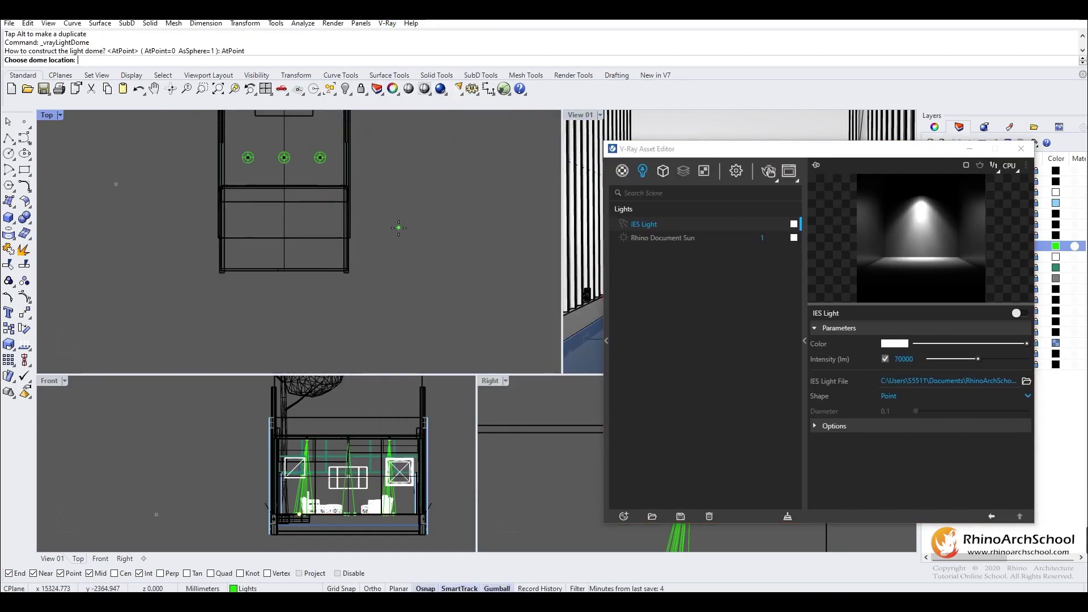
{"action": "left_click", "coordinate": [416, 220]}
{"action": "left_click", "coordinate": [839, 446]}
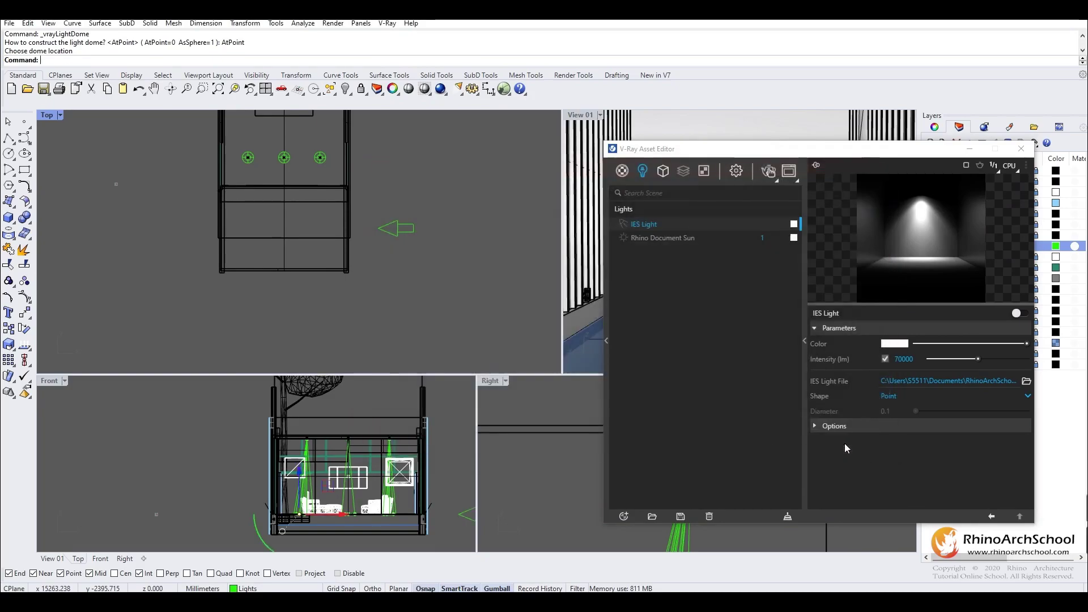
Show the new dome light's parameters and start an interactive render of View 01 with the exposure value at 13
{"action": "left_click", "coordinate": [397, 233]}
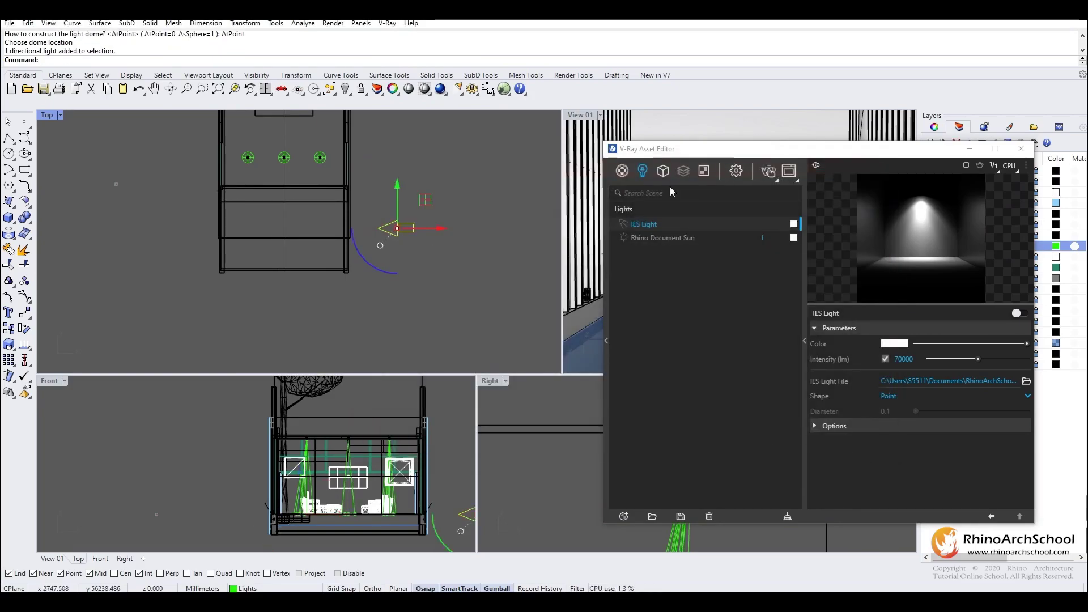
{"action": "left_click", "coordinate": [646, 224]}
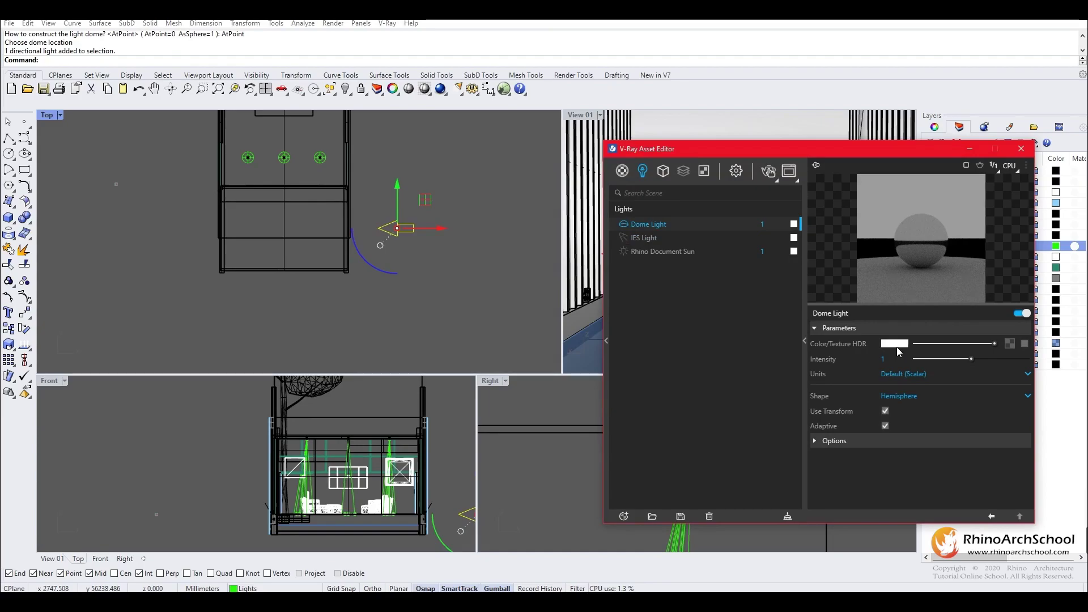
{"action": "left_click_drag", "start_coordinate": [720, 150], "coordinate": [206, 140]}
{"action": "left_click", "coordinate": [221, 162]}
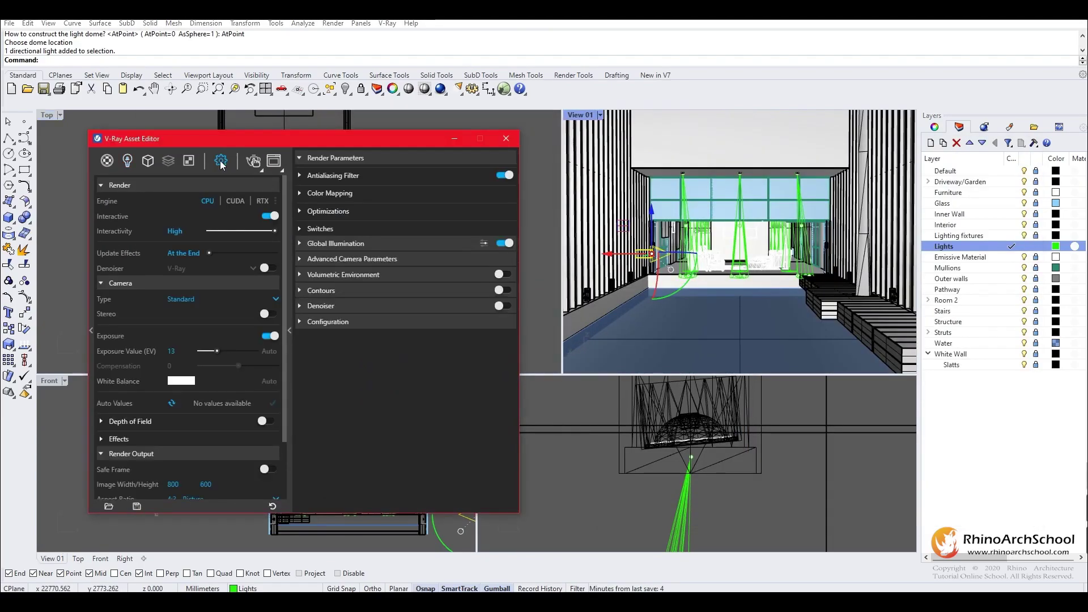
{"action": "left_click", "coordinate": [254, 163]}
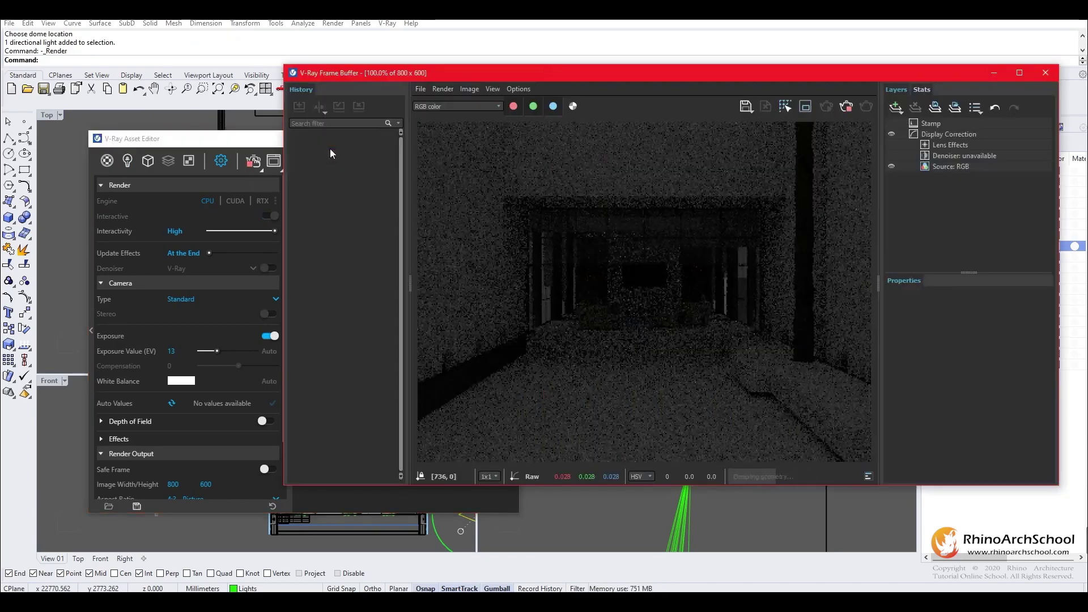
Set the dome light's intensity to 30 in the V-Ray light list
{"action": "left_click_drag", "start_coordinate": [727, 77], "coordinate": [824, 73]}
{"action": "left_click", "coordinate": [128, 161]}
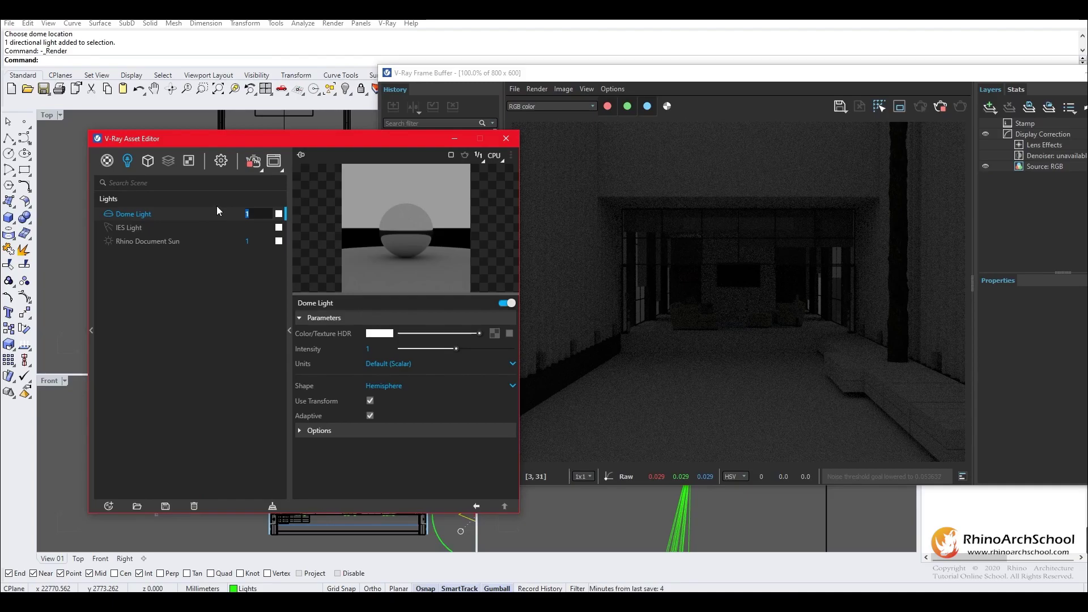
{"action": "type", "text": "30"}
{"action": "key", "text": "Return"}
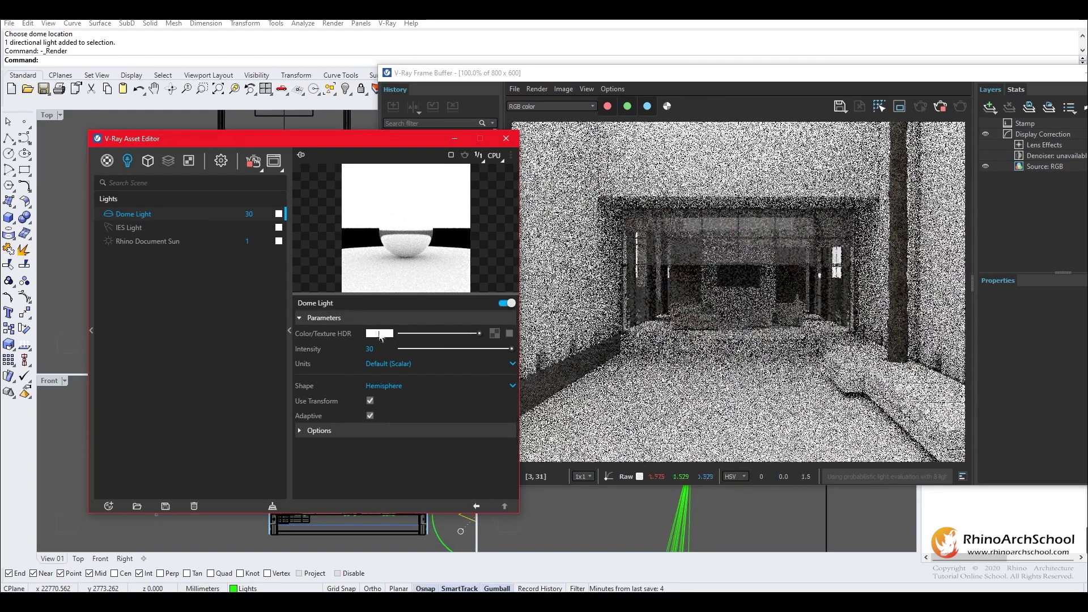
Give the dome light a fully saturated blue colour with a hue of 0.623
{"action": "left_click", "coordinate": [379, 334]}
{"action": "left_click", "coordinate": [384, 333]}
{"action": "left_click_drag", "start_coordinate": [528, 208], "coordinate": [318, 162]}
{"action": "left_click_drag", "start_coordinate": [309, 263], "coordinate": [310, 250]}
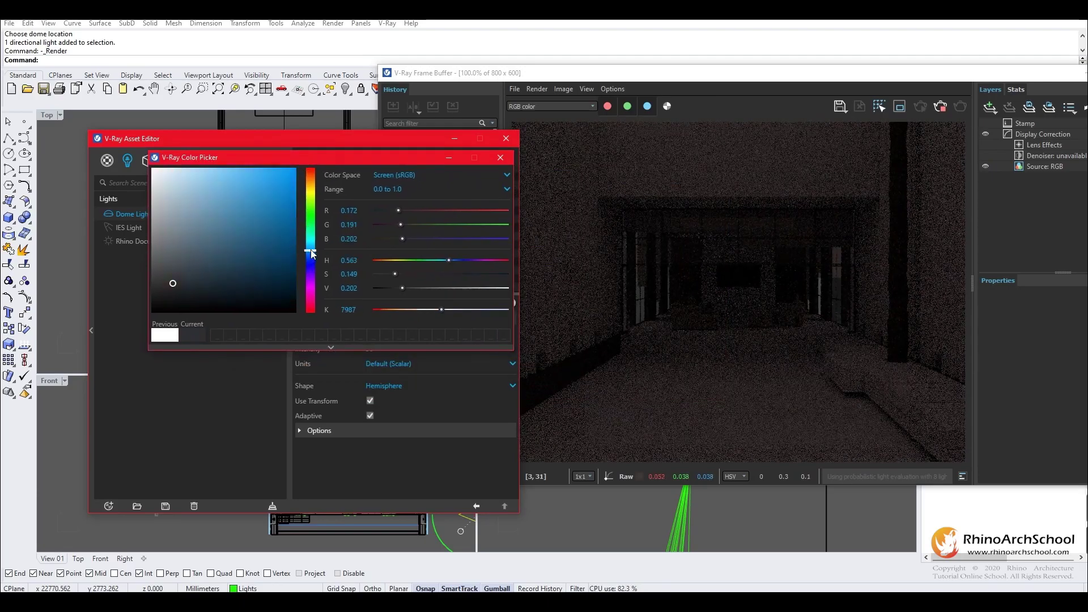
{"action": "left_click", "coordinate": [286, 175]}
{"action": "left_click_drag", "start_coordinate": [307, 161], "coordinate": [344, 150]}
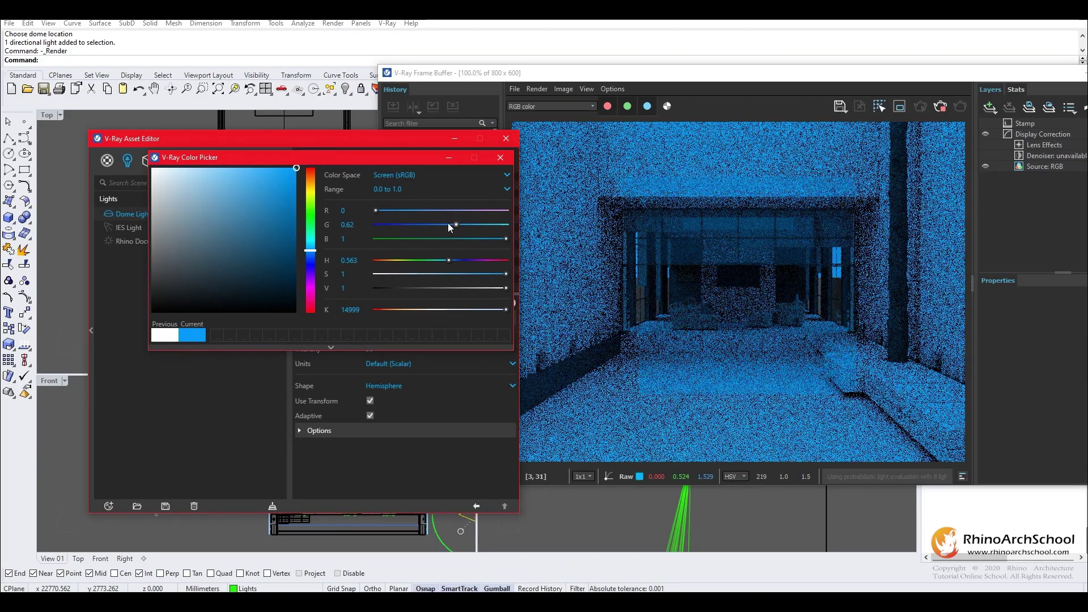
{"action": "left_click_drag", "start_coordinate": [451, 260], "coordinate": [456, 260]}
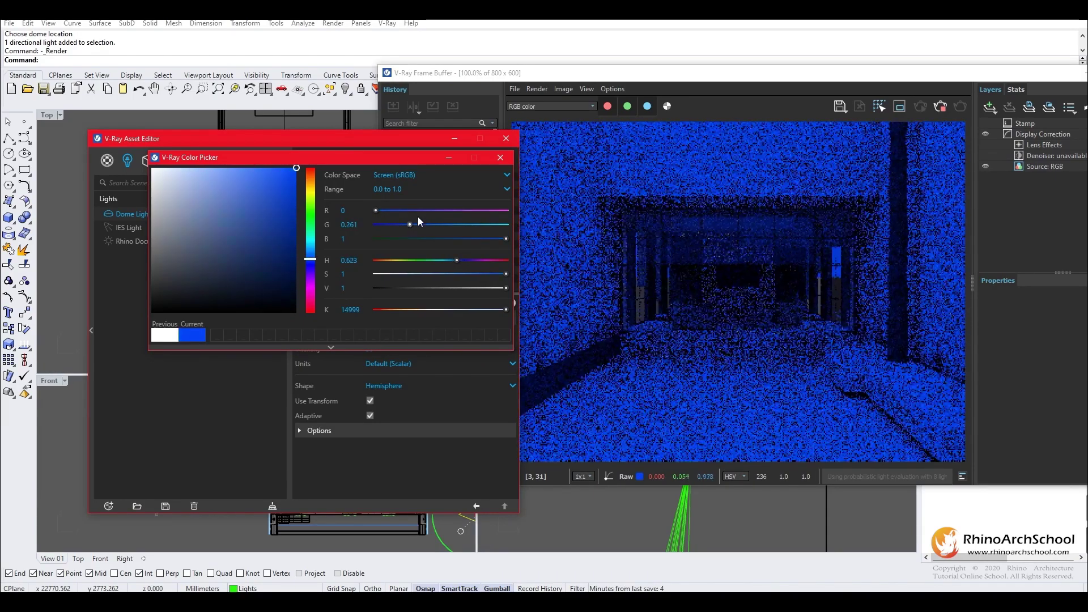
Mute the dome light's blue to about R 0.132, G 0.265, B 0.64 and fine-tune its colour brightness
{"action": "left_click_drag", "start_coordinate": [371, 133], "coordinate": [300, 82]}
{"action": "left_click", "coordinate": [318, 282]}
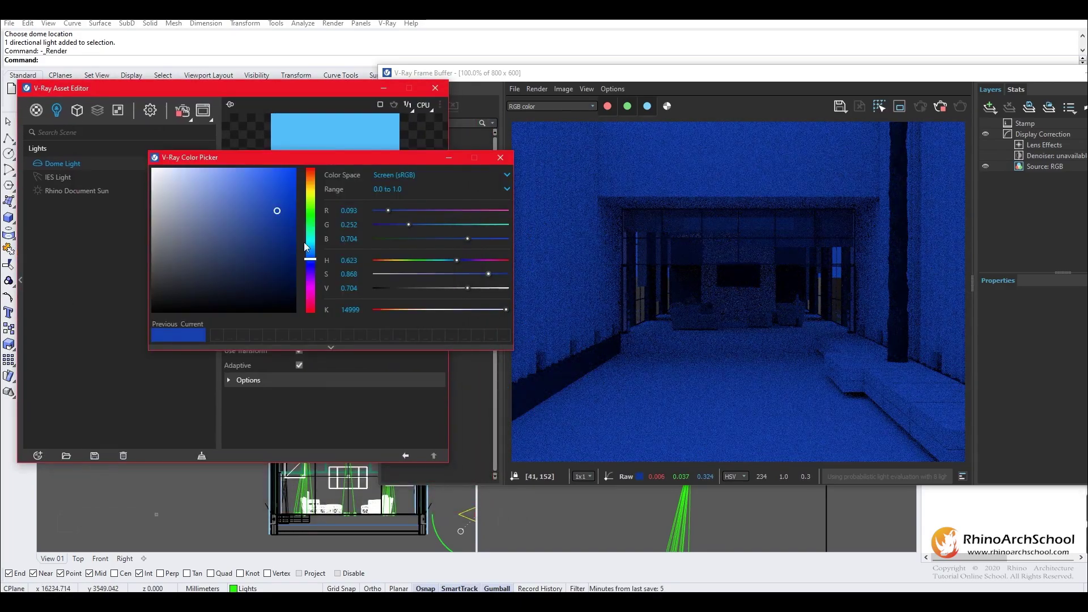
{"action": "mouse_move", "coordinate": [263, 213]}
{"action": "left_mouse_down"}
{"action": "mouse_move", "coordinate": [253, 210]}
{"action": "mouse_move", "coordinate": [267, 219]}
{"action": "left_mouse_up"}
{"action": "mouse_move", "coordinate": [328, 158]}
{"action": "left_mouse_down"}
{"action": "mouse_move", "coordinate": [662, 185]}
{"action": "mouse_move", "coordinate": [470, 139]}
{"action": "mouse_move", "coordinate": [696, 122]}
{"action": "left_mouse_up"}
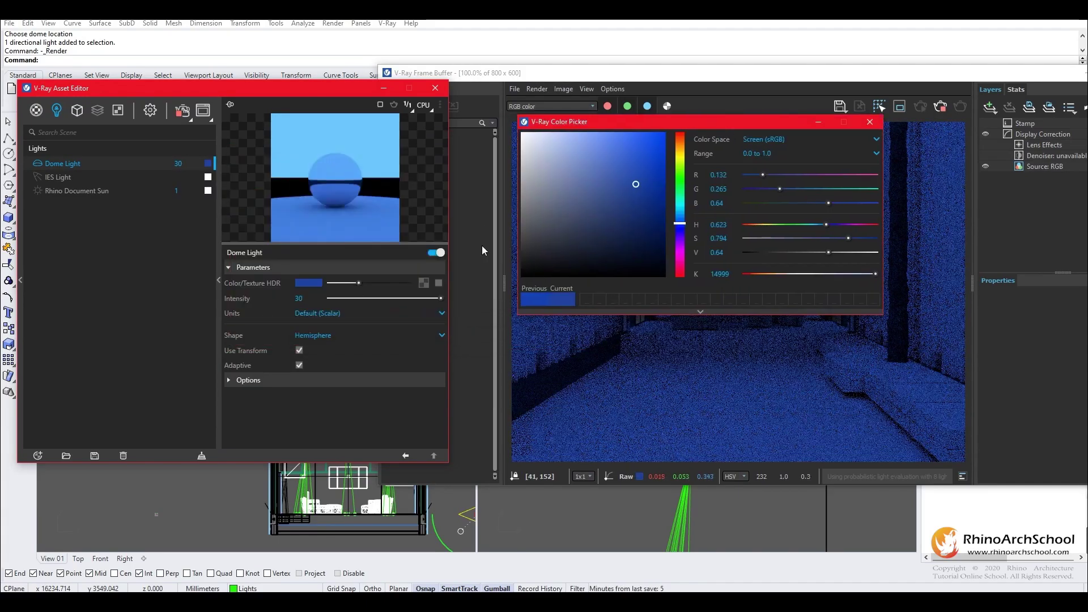
{"action": "left_click", "coordinate": [871, 122]}
{"action": "left_click", "coordinate": [349, 282]}
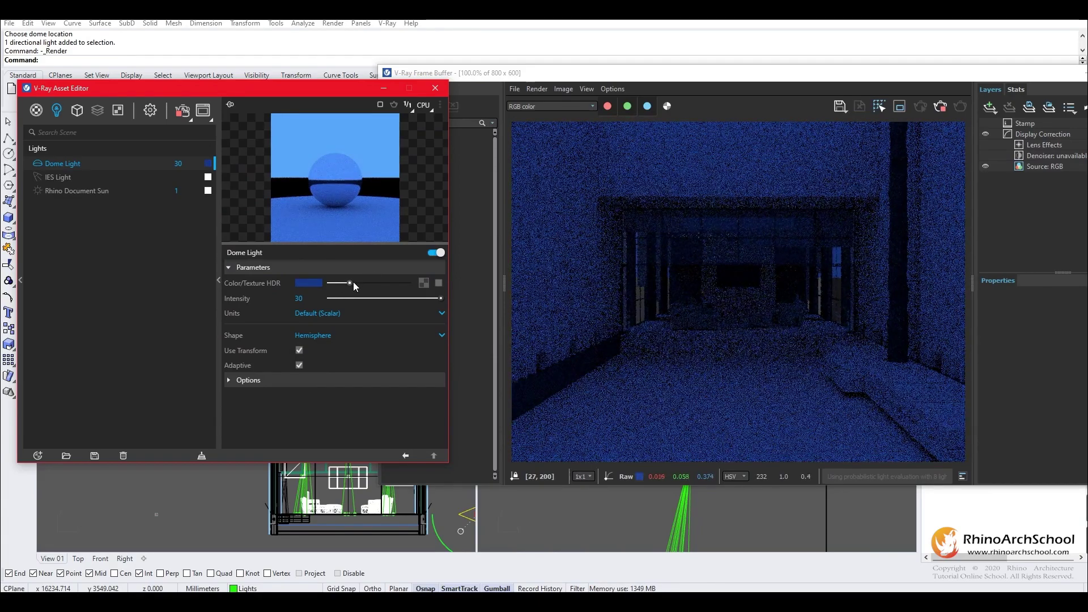
{"action": "left_click", "coordinate": [353, 283]}
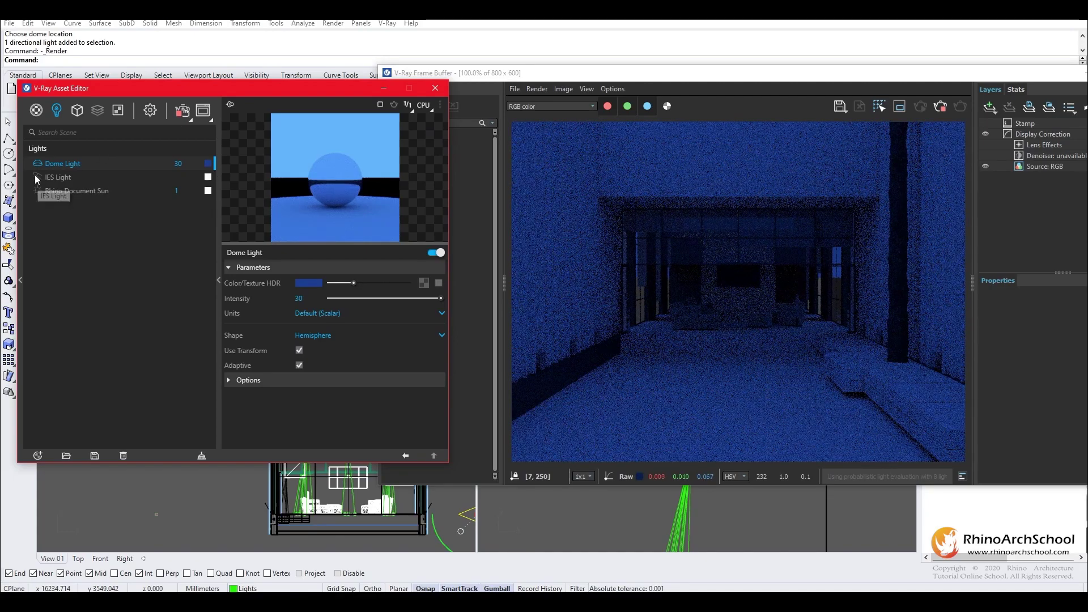
Switch the IES light back on and set its intensity to 70160 lm
{"action": "scroll", "coordinate": [731, 284], "scroll_direction": "down", "scroll_amount": 1}
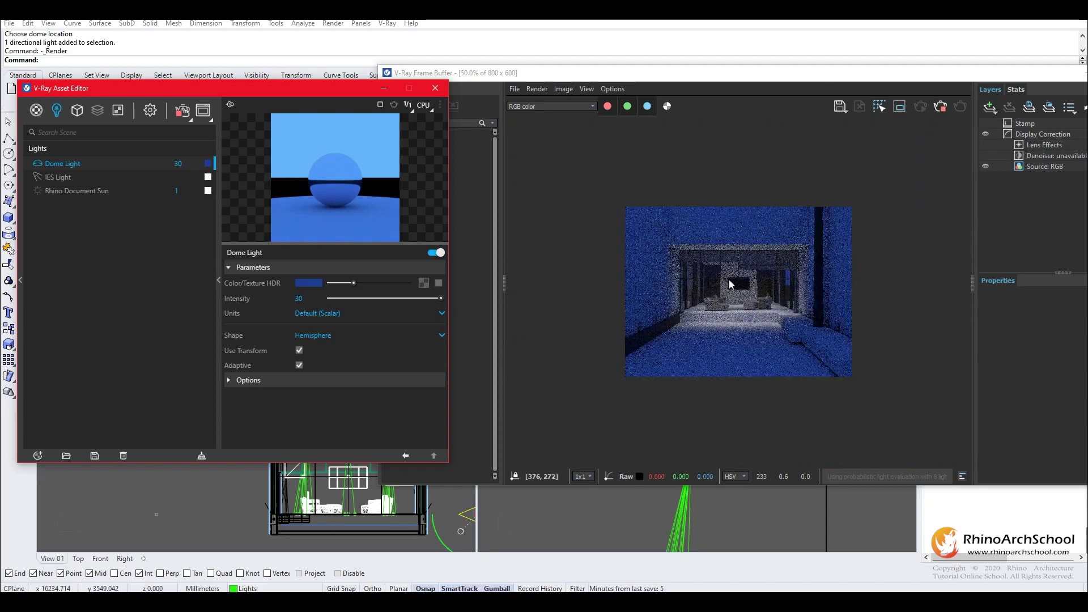
{"action": "scroll", "coordinate": [755, 332], "scroll_direction": "up", "scroll_amount": 1}
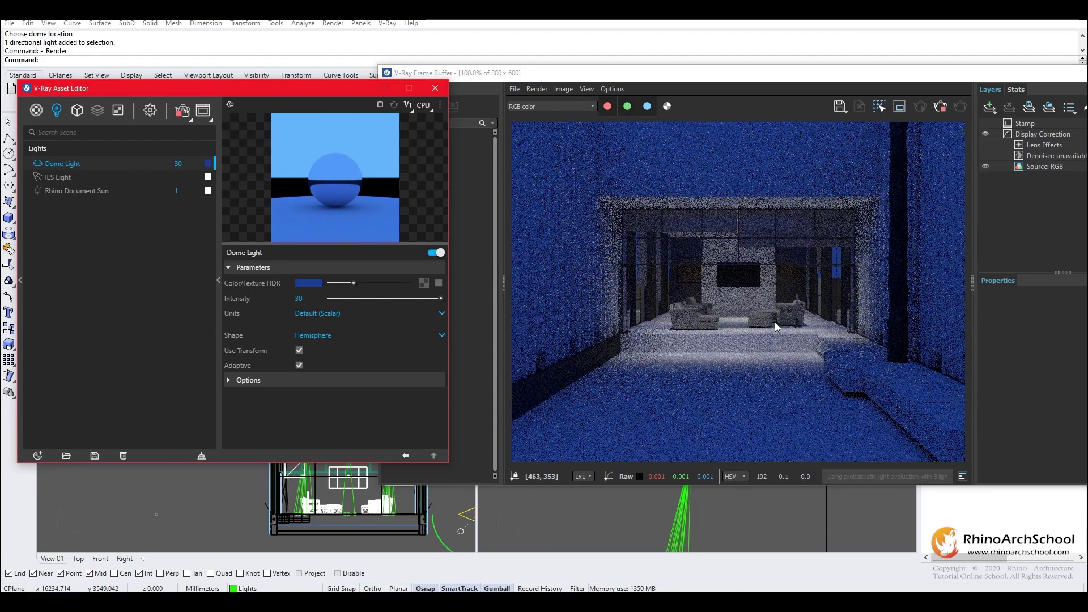
{"action": "left_click", "coordinate": [67, 178]}
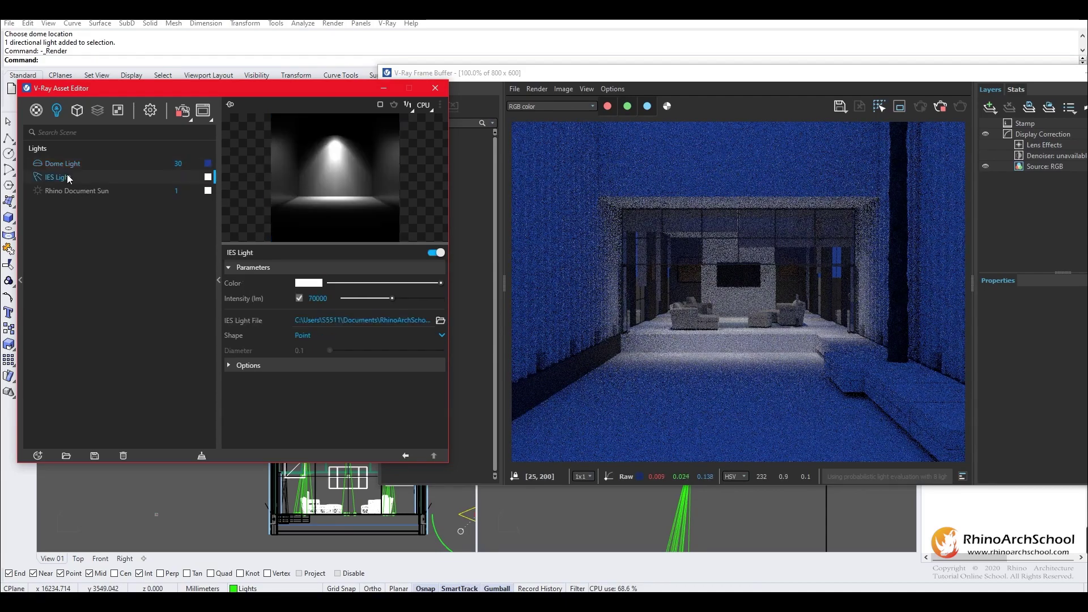
{"action": "left_click_drag", "start_coordinate": [394, 301], "coordinate": [392, 300]}
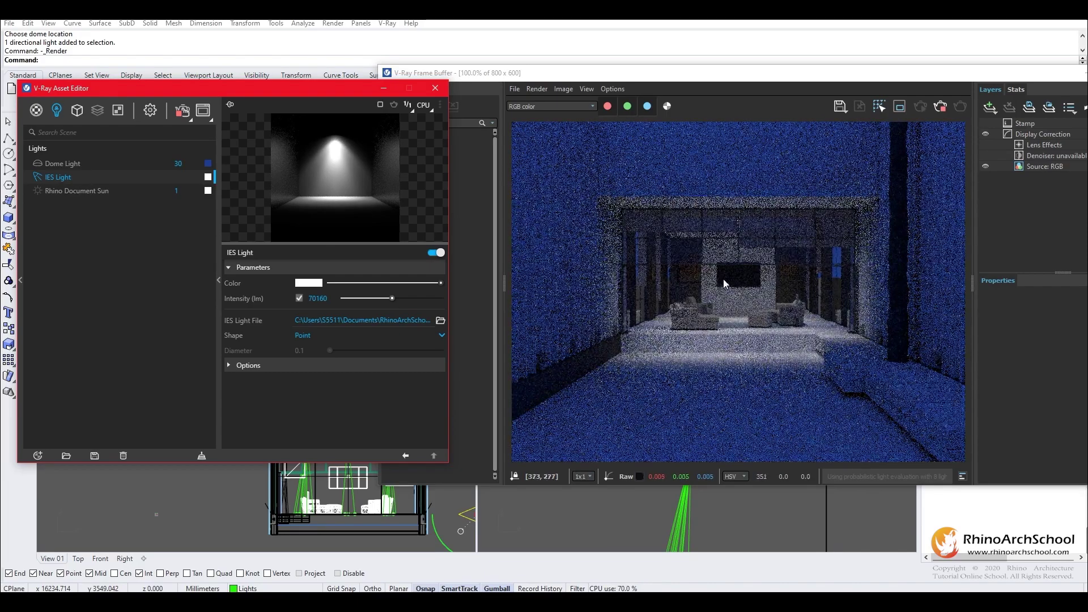
Save the model, then close the render window and deselect the dome light
{"action": "key", "text": "ctrl+s"}
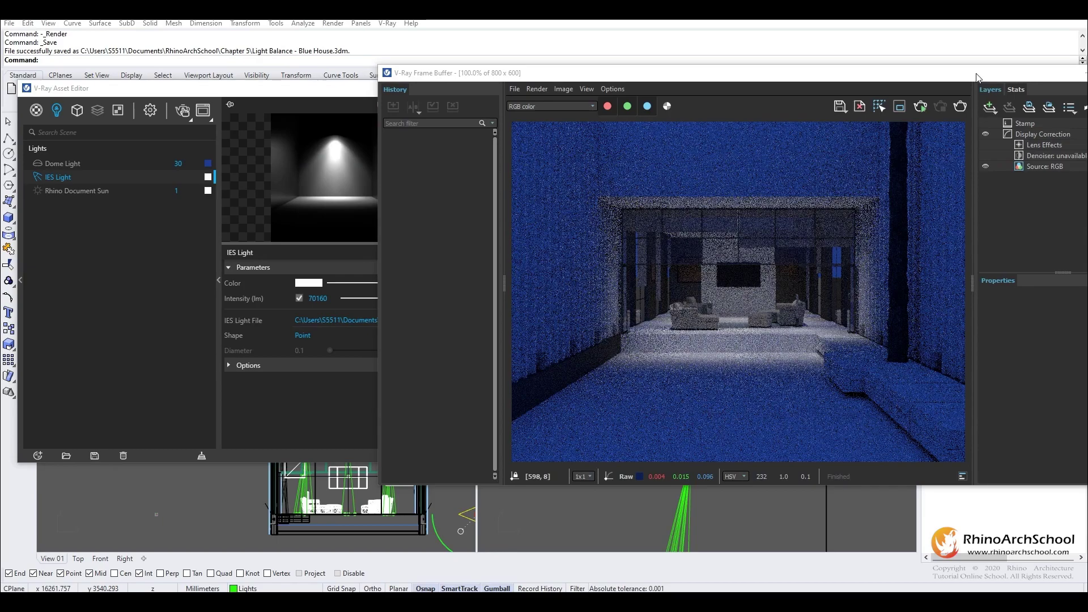
{"action": "left_click_drag", "start_coordinate": [976, 74], "coordinate": [910, 83]}
{"action": "left_click", "coordinate": [1023, 82]}
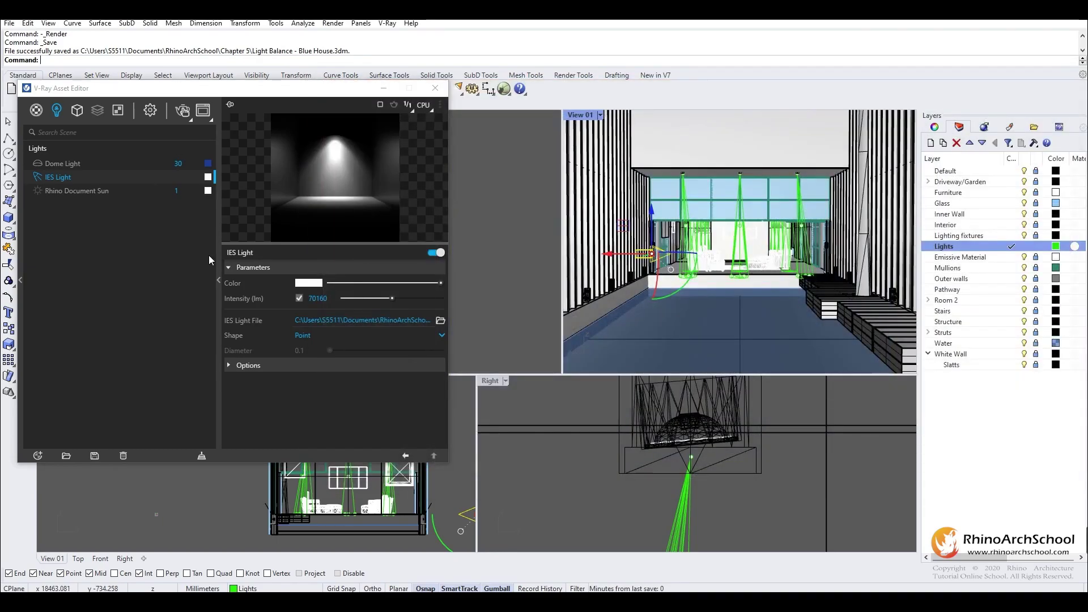
{"action": "left_click", "coordinate": [571, 459]}
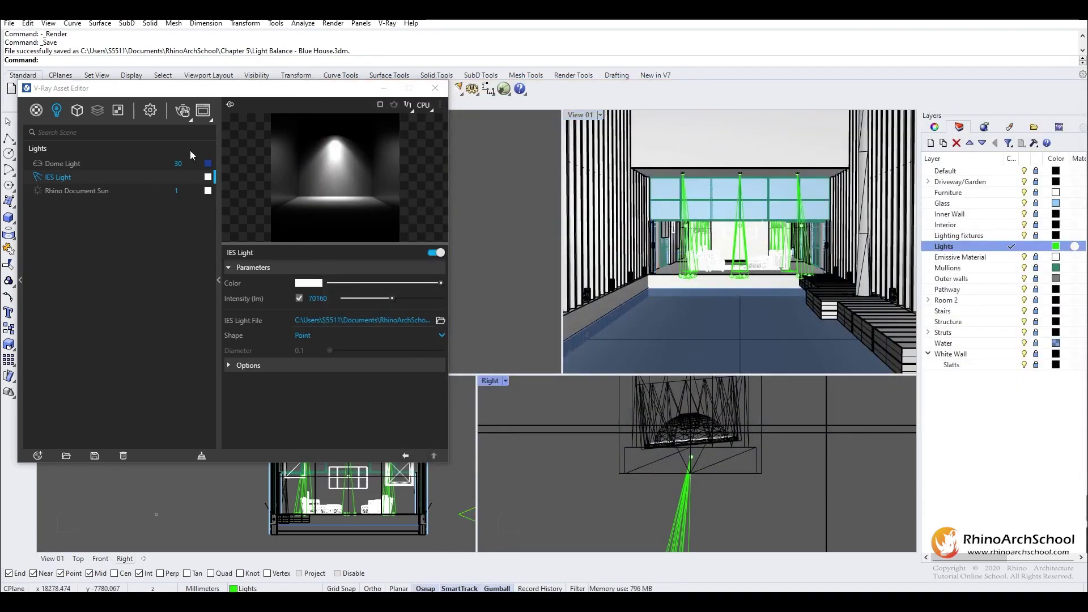
Start a new V-Ray IES light in the Top view, with its base circle centred on a wall lamp and slightly larger than the lamp
{"action": "left_click_drag", "start_coordinate": [183, 92], "coordinate": [622, 110]}
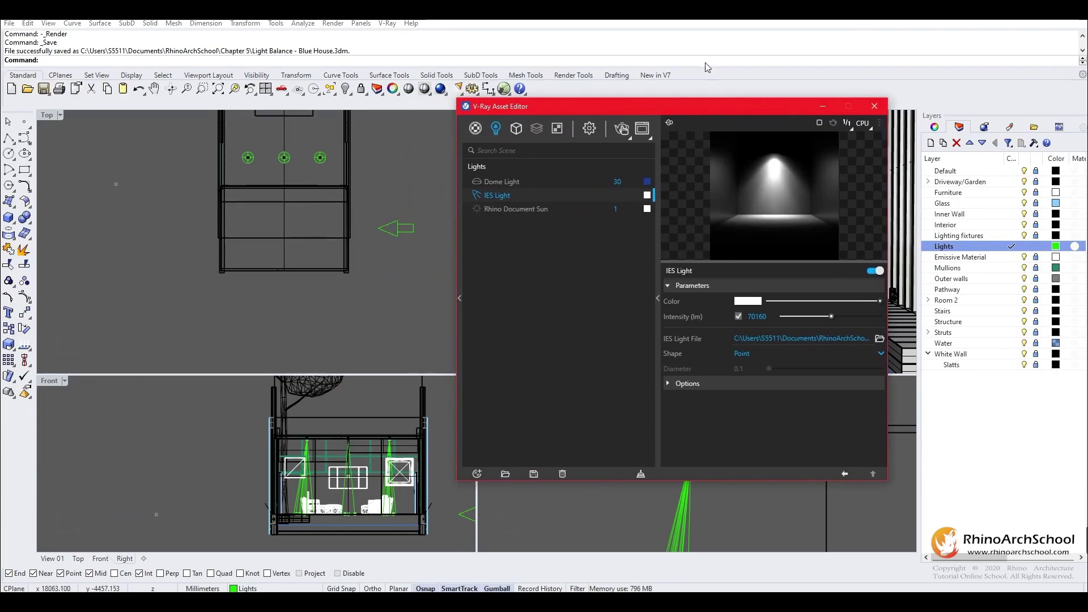
{"action": "left_click", "coordinate": [389, 24]}
{"action": "mouse_move", "coordinate": [437, 115]}
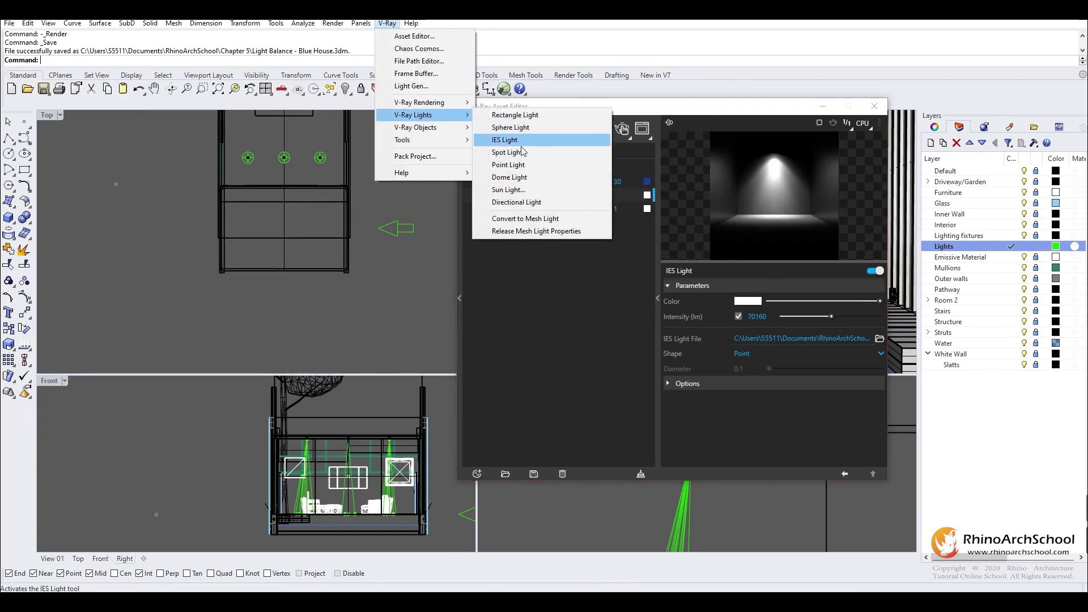
{"action": "left_click", "coordinate": [531, 142]}
{"action": "scroll", "coordinate": [289, 189], "scroll_direction": "up", "scroll_amount": 5}
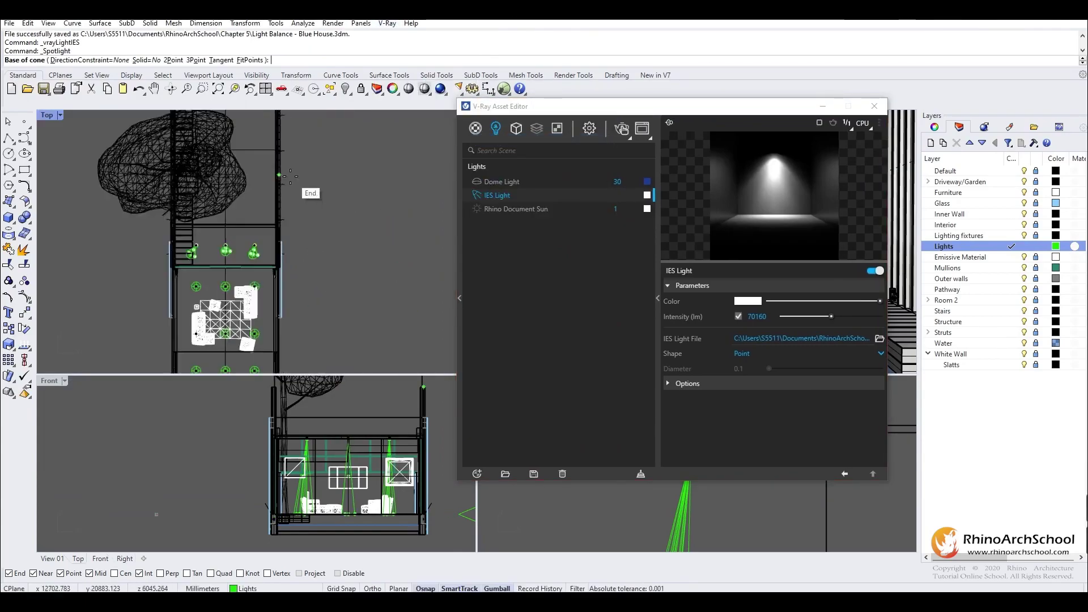
{"action": "scroll", "coordinate": [258, 190], "scroll_direction": "up", "scroll_amount": 6}
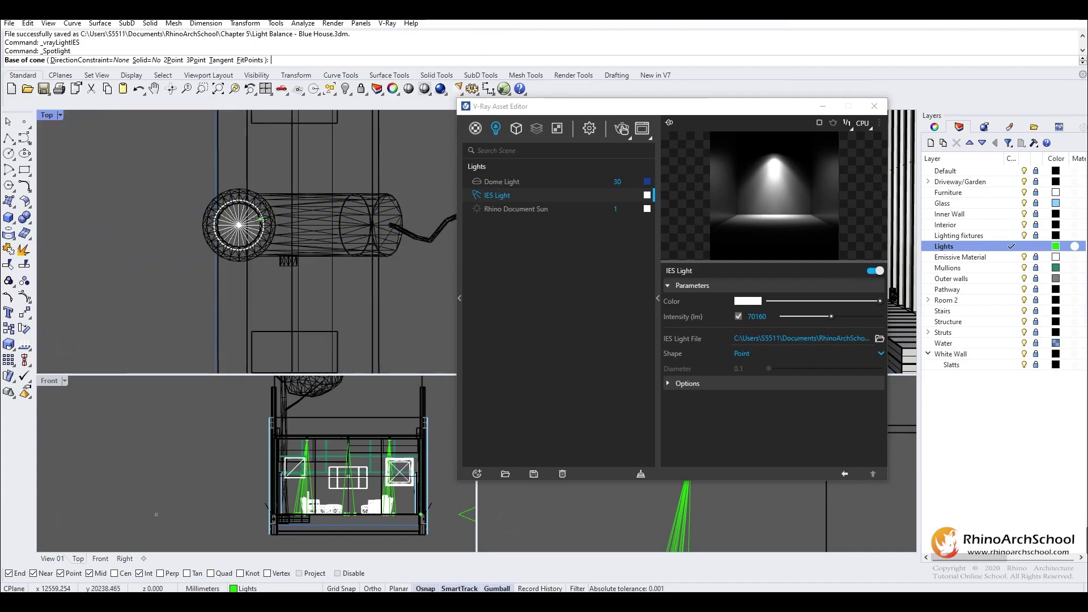
{"action": "scroll", "coordinate": [257, 220], "scroll_direction": "up", "scroll_amount": 4}
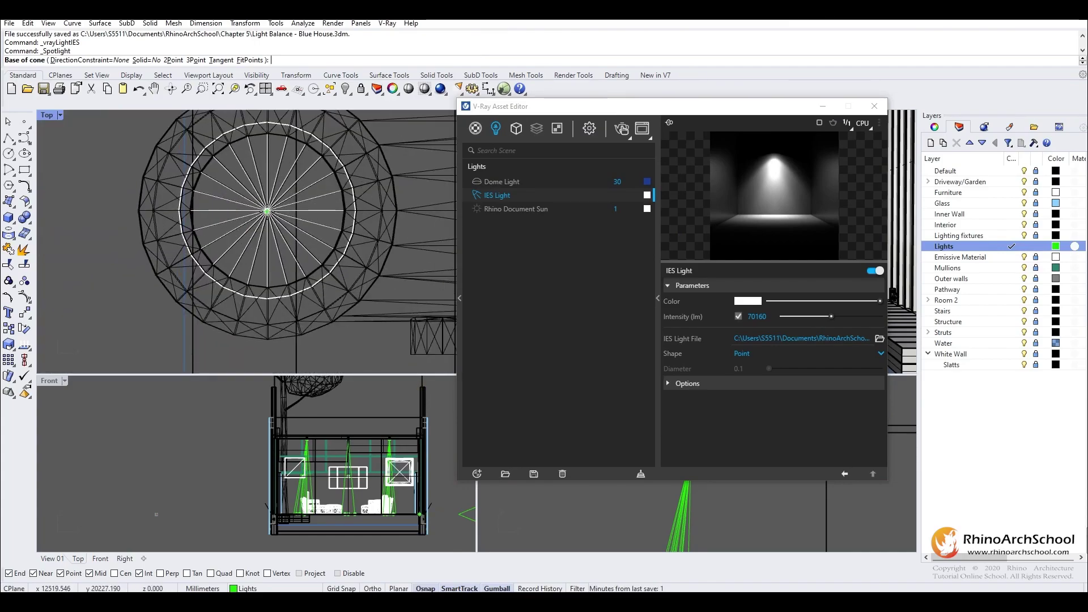
{"action": "left_click", "coordinate": [266, 210]}
{"action": "scroll", "coordinate": [279, 259], "scroll_direction": "down", "scroll_amount": 5}
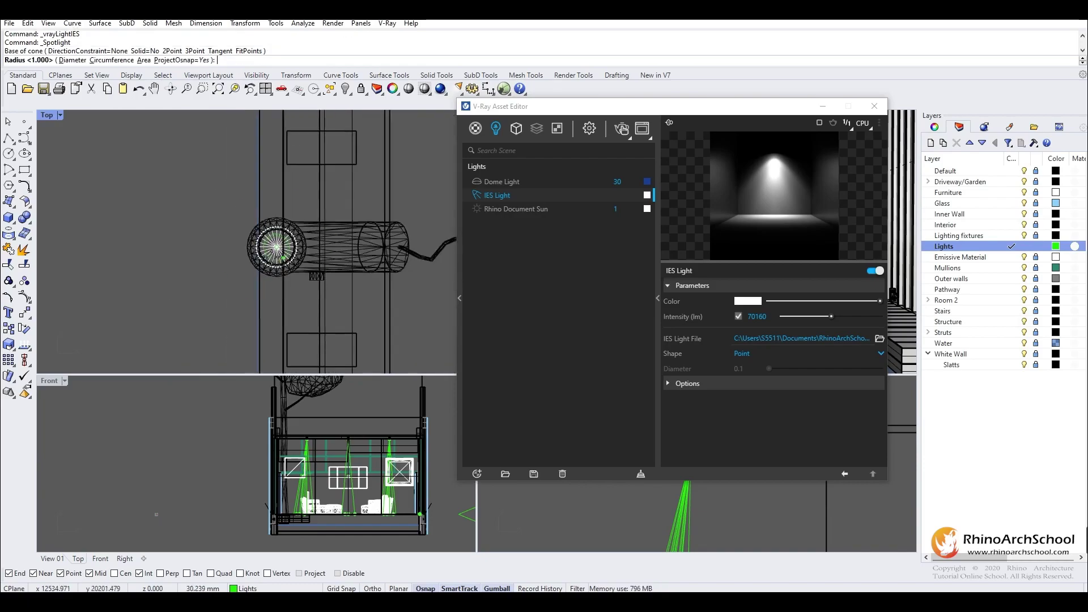
{"action": "left_click", "coordinate": [231, 238]}
End the IES light's cone about 1705 mm straight below its base and load cylinder-narrow.ies
{"action": "right_click_drag", "start_coordinate": [409, 537], "coordinate": [380, 474]}
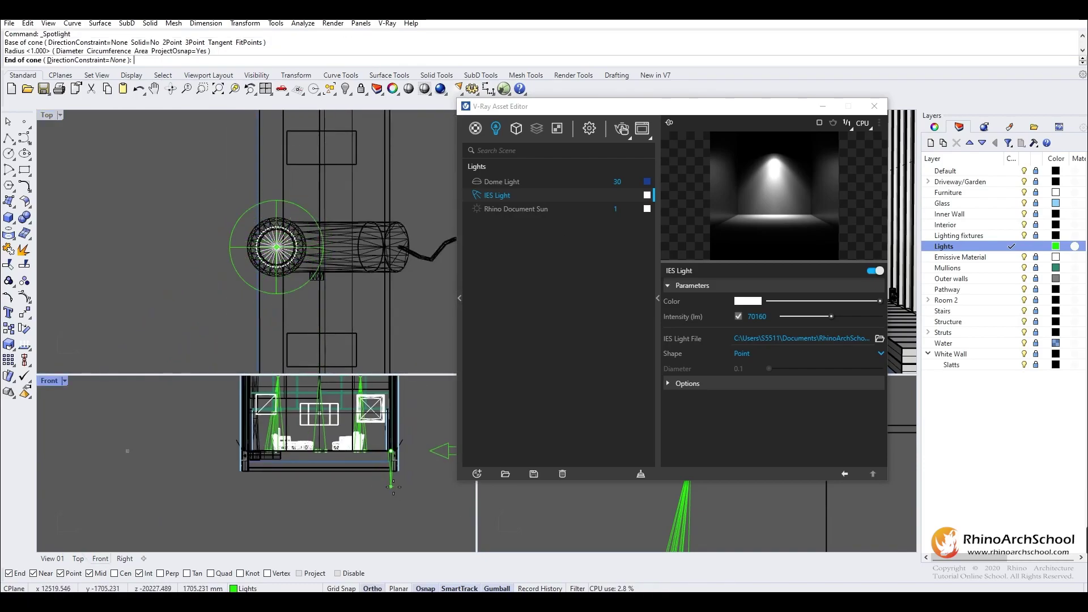
{"action": "left_click", "coordinate": [393, 486]}
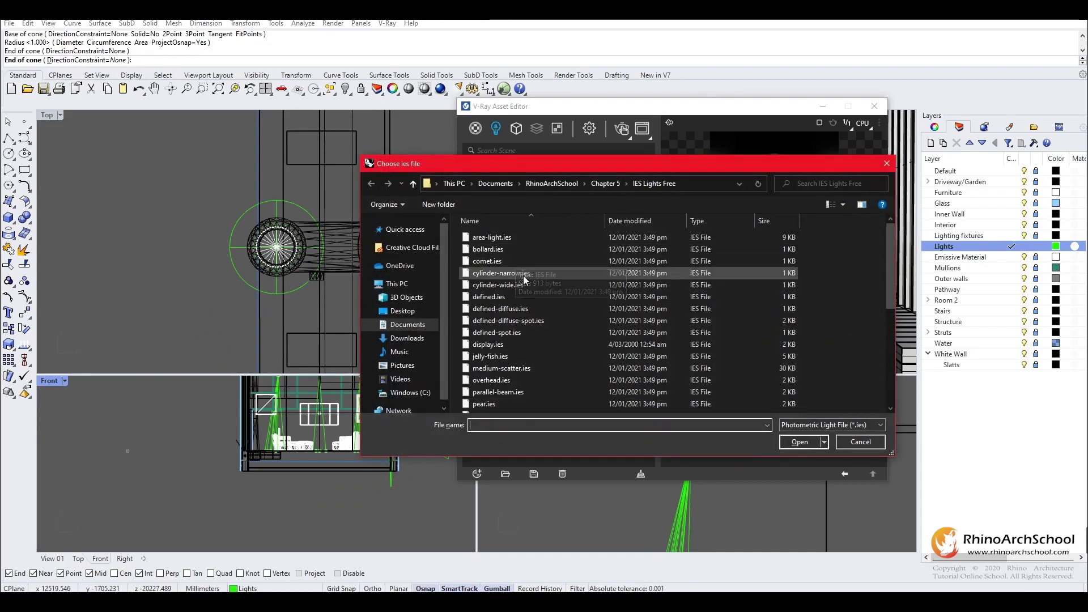
{"action": "double_click", "coordinate": [524, 274]}
{"action": "left_click_drag", "start_coordinate": [711, 114], "coordinate": [271, 92]}
{"action": "left_click", "coordinate": [434, 85]}
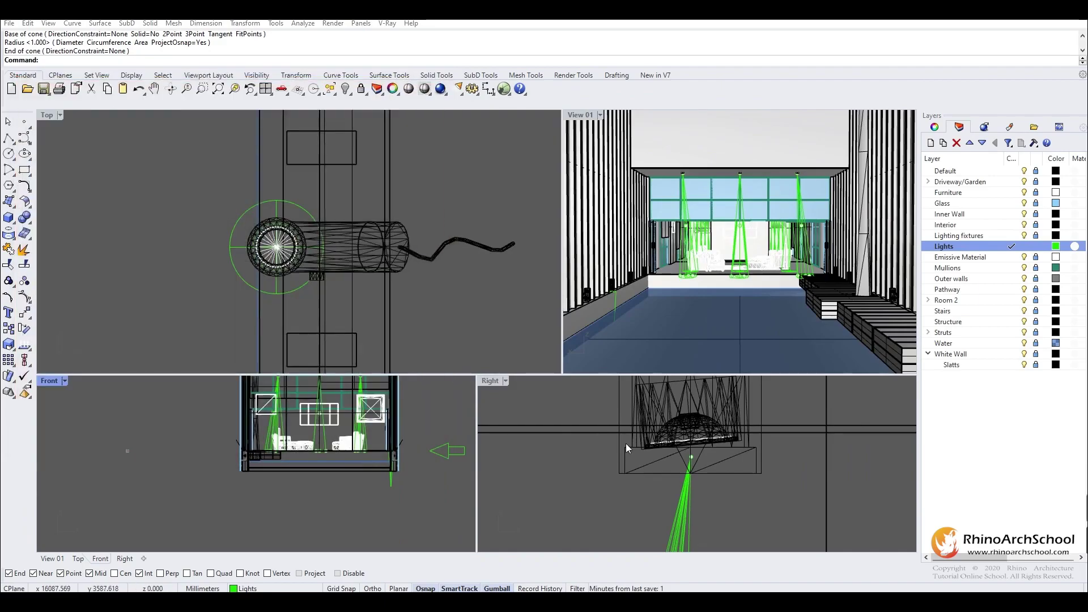
Select the new IES light and raise it above the wall lamps in the Right view
{"action": "left_click", "coordinate": [389, 483]}
{"action": "scroll", "coordinate": [664, 465], "scroll_direction": "up", "scroll_amount": 5}
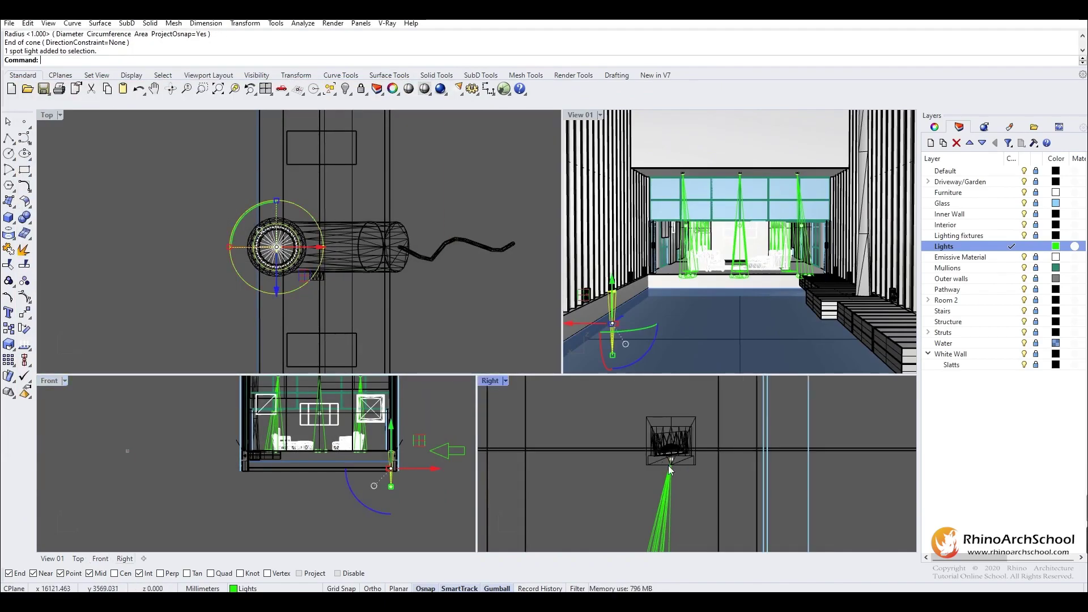
{"action": "scroll", "coordinate": [664, 417], "scroll_direction": "down", "scroll_amount": 12}
{"action": "scroll", "coordinate": [785, 490], "scroll_direction": "up", "scroll_amount": 6}
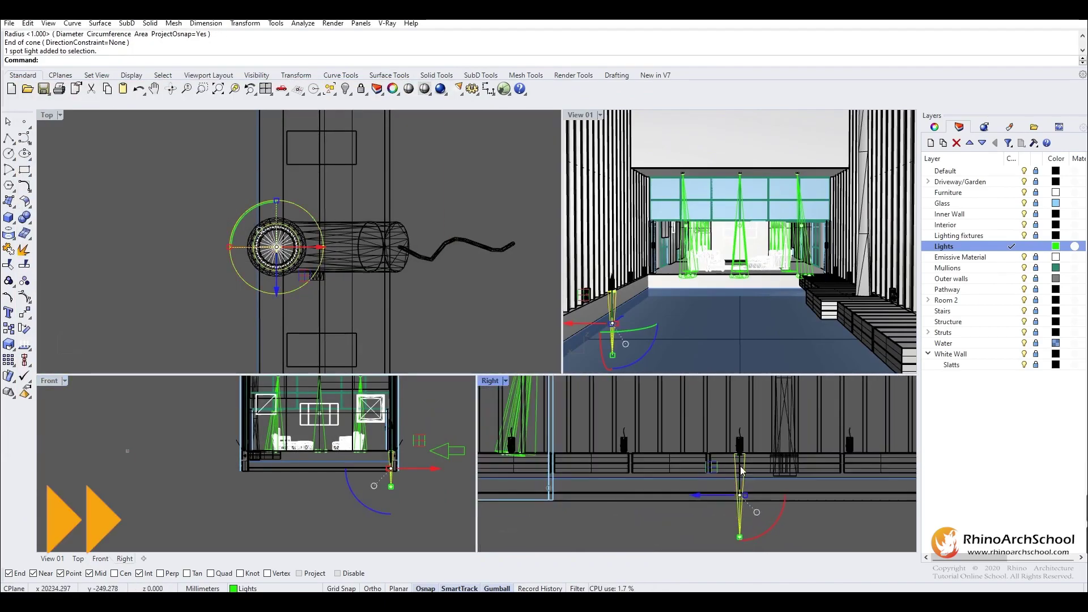
{"action": "left_click_drag", "start_coordinate": [740, 481], "coordinate": [741, 415]}
{"action": "right_click_drag", "start_coordinate": [741, 416], "coordinate": [716, 473]}
{"action": "scroll", "coordinate": [716, 473], "scroll_direction": "down", "scroll_amount": 2}
{"action": "left_click_drag", "start_coordinate": [716, 471], "coordinate": [716, 443]}
Fine-tune the IES light's height in the Front view so it sits just above the wall lamp
{"action": "scroll", "coordinate": [717, 489], "scroll_direction": "up", "scroll_amount": 12}
{"action": "scroll", "coordinate": [680, 435], "scroll_direction": "up", "scroll_amount": 8}
{"action": "left_click_drag", "start_coordinate": [389, 388], "coordinate": [389, 389]}
{"action": "scroll", "coordinate": [393, 442], "scroll_direction": "up", "scroll_amount": 20}
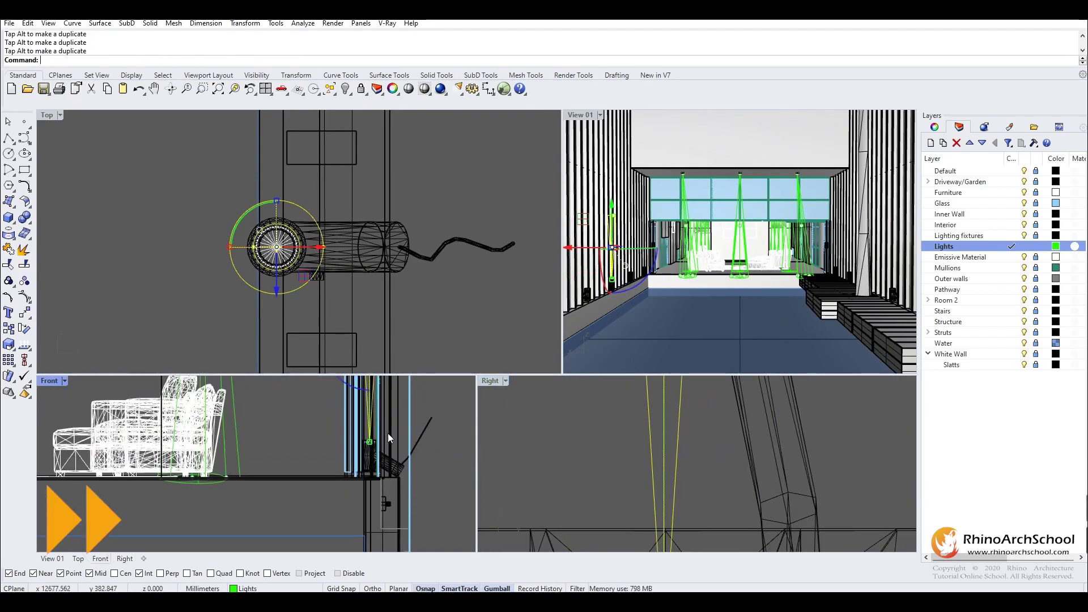
{"action": "left_click_drag", "start_coordinate": [381, 447], "coordinate": [383, 442]}
Move the IES light along the wall in the Top view and centre it on another wall lamp
{"action": "scroll", "coordinate": [384, 325], "scroll_direction": "down", "scroll_amount": 20}
{"action": "left_click_drag", "start_coordinate": [382, 330], "coordinate": [387, 225]}
{"action": "scroll", "coordinate": [383, 176], "scroll_direction": "up", "scroll_amount": 20}
{"action": "scroll", "coordinate": [362, 340], "scroll_direction": "up", "scroll_amount": 8}
{"action": "left_click_drag", "start_coordinate": [359, 287], "coordinate": [359, 250]}
{"action": "scroll", "coordinate": [487, 261], "scroll_direction": "down", "scroll_amount": 8}
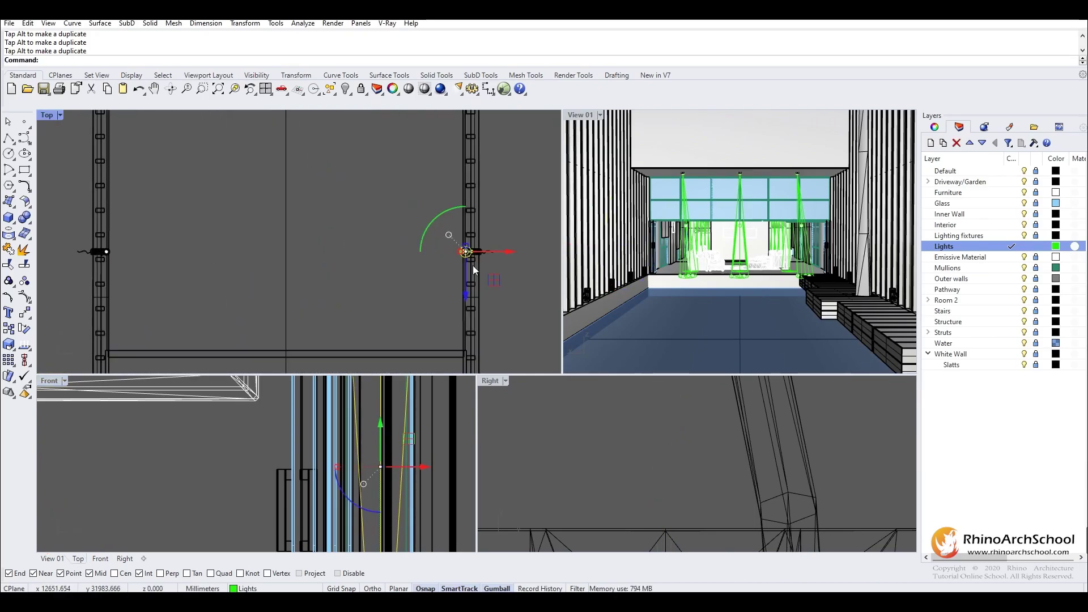
Duplicate the IES light across to the facing lamp on the opposite wall and align it with that lamp
{"action": "left_click_drag", "start_coordinate": [509, 251], "coordinate": [154, 250]}
{"action": "scroll", "coordinate": [104, 262], "scroll_direction": "up", "scroll_amount": 5}
{"action": "scroll", "coordinate": [104, 261], "scroll_direction": "up", "scroll_amount": 7}
{"action": "left_click_drag", "start_coordinate": [221, 268], "coordinate": [201, 269]}
{"action": "scroll", "coordinate": [201, 269], "scroll_direction": "down", "scroll_amount": 20}
{"action": "scroll", "coordinate": [347, 215], "scroll_direction": "up", "scroll_amount": 5}
Select both facing IES lights and nudge them into line with their wall lamps in the Top view
{"action": "left_click", "coordinate": [346, 216]}
{"action": "scroll", "coordinate": [347, 217], "scroll_direction": "down", "scroll_amount": 10}
{"action": "left_click", "coordinate": [185, 238], "text": "shift"}
{"action": "left_click_drag", "start_coordinate": [278, 195], "coordinate": [282, 192]}
{"action": "scroll", "coordinate": [204, 233], "scroll_direction": "up", "scroll_amount": 10}
{"action": "left_click_drag", "start_coordinate": [473, 215], "coordinate": [474, 219]}
{"action": "scroll", "coordinate": [423, 202], "scroll_direction": "down", "scroll_amount": 12}
{"action": "right_click_drag", "start_coordinate": [422, 215], "coordinate": [303, 224]}
{"action": "scroll", "coordinate": [304, 224], "scroll_direction": "down", "scroll_amount": 5}
{"action": "left_click_drag", "start_coordinate": [159, 194], "coordinate": [159, 197]}
Duplicate the pair of IES lights onto the next two pairs of wall lamps, aligning each copy with its lamps
{"action": "scroll", "coordinate": [303, 131], "scroll_direction": "down", "scroll_amount": 8}
{"action": "left_click_drag", "start_coordinate": [244, 114], "coordinate": [251, 247], "text": "alt"}
{"action": "scroll", "coordinate": [309, 318], "scroll_direction": "up", "scroll_amount": 8}
{"action": "left_click_drag", "start_coordinate": [154, 193], "coordinate": [154, 196]}
{"action": "scroll", "coordinate": [296, 133], "scroll_direction": "down", "scroll_amount": 9}
{"action": "left_click_drag", "start_coordinate": [245, 125], "coordinate": [264, 257], "text": "alt"}
{"action": "scroll", "coordinate": [277, 308], "scroll_direction": "up", "scroll_amount": 10}
{"action": "left_click_drag", "start_coordinate": [186, 235], "coordinate": [186, 233]}
Duplicate the pair of IES lights three more times along the walls, lining the copies up with the remaining lamps
{"action": "scroll", "coordinate": [218, 158], "scroll_direction": "down", "scroll_amount": 10}
{"action": "left_click_drag", "start_coordinate": [208, 155], "coordinate": [214, 238], "text": "alt"}
{"action": "scroll", "coordinate": [251, 286], "scroll_direction": "up", "scroll_amount": 10}
{"action": "left_click_drag", "start_coordinate": [124, 228], "coordinate": [125, 224]}
{"action": "scroll", "coordinate": [258, 180], "scroll_direction": "down", "scroll_amount": 13}
{"action": "left_click_drag", "start_coordinate": [228, 160], "coordinate": [228, 208], "text": "alt"}
{"action": "scroll", "coordinate": [236, 230], "scroll_direction": "up", "scroll_amount": 10}
{"action": "left_click_drag", "start_coordinate": [211, 245], "coordinate": [211, 252]}
{"action": "scroll", "coordinate": [241, 251], "scroll_direction": "down", "scroll_amount": 5}
{"action": "left_click_drag", "start_coordinate": [212, 214], "coordinate": [212, 311], "text": "alt"}
{"action": "key", "text": "Escape"}
Switch off the dome light and the original IES light, then start an interactive render of View 01
{"action": "left_click", "coordinate": [387, 23]}
{"action": "left_click", "coordinate": [385, 41]}
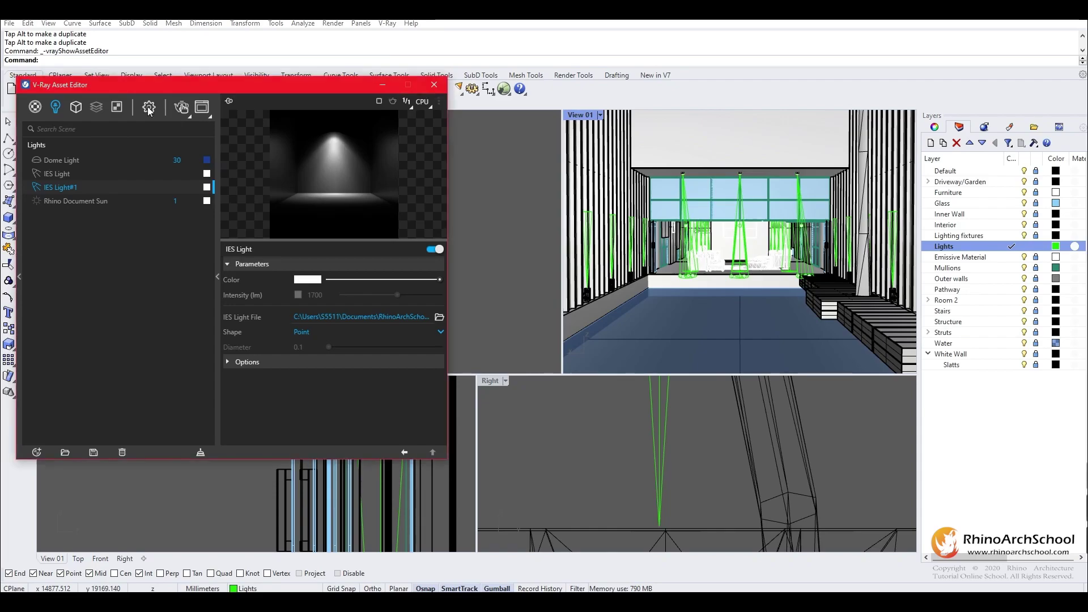
{"action": "left_click", "coordinate": [148, 107]}
{"action": "left_click", "coordinate": [60, 107]}
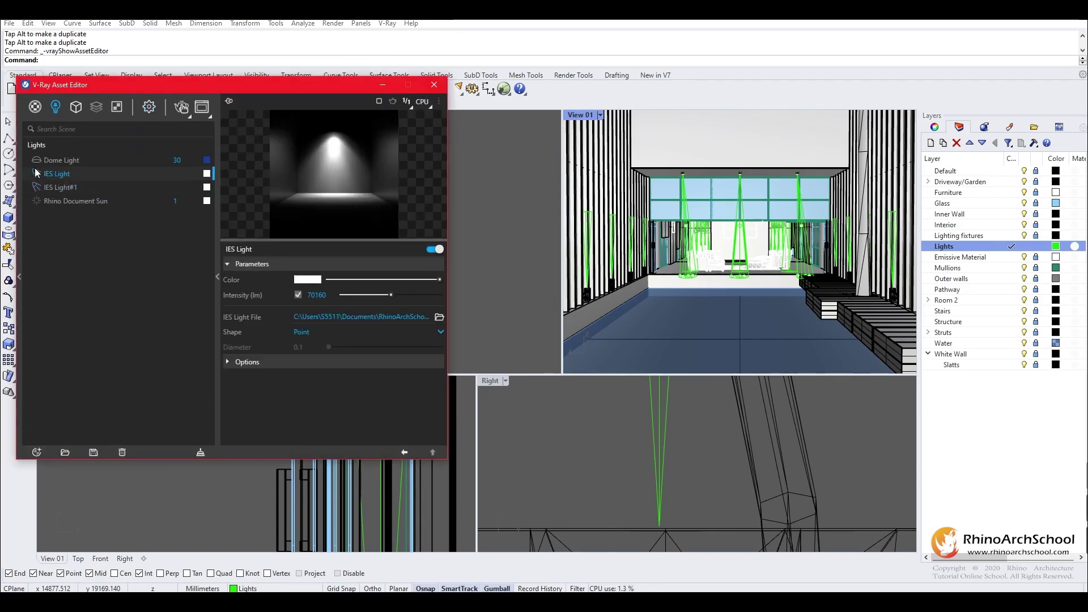
{"action": "left_click", "coordinate": [148, 106]}
{"action": "left_click", "coordinate": [181, 108]}
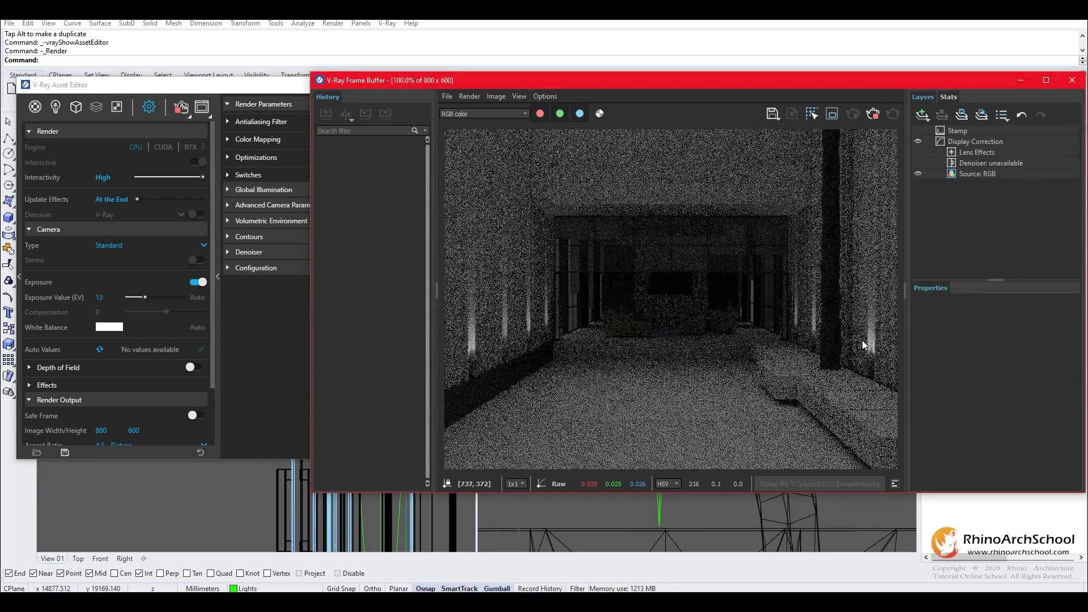
{"action": "scroll", "coordinate": [701, 322], "scroll_direction": "down", "scroll_amount": 3}
{"action": "scroll", "coordinate": [702, 317], "scroll_direction": "up", "scroll_amount": 3}
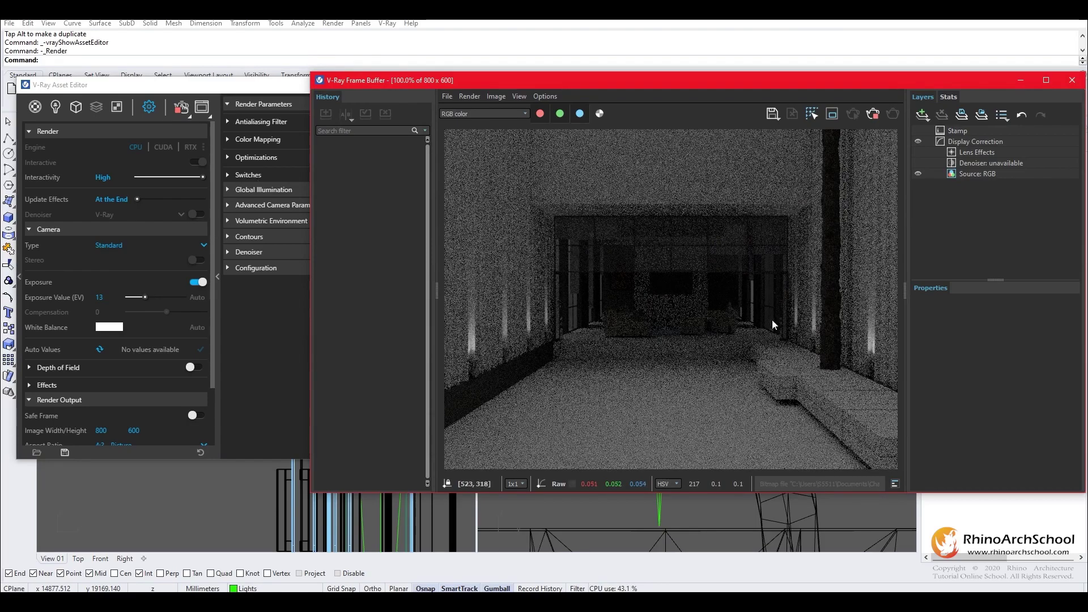
Give IES Light#1 a Circle shape with a diameter of 26.1 and override its intensity to 50000 lm
{"action": "left_click", "coordinate": [55, 107]}
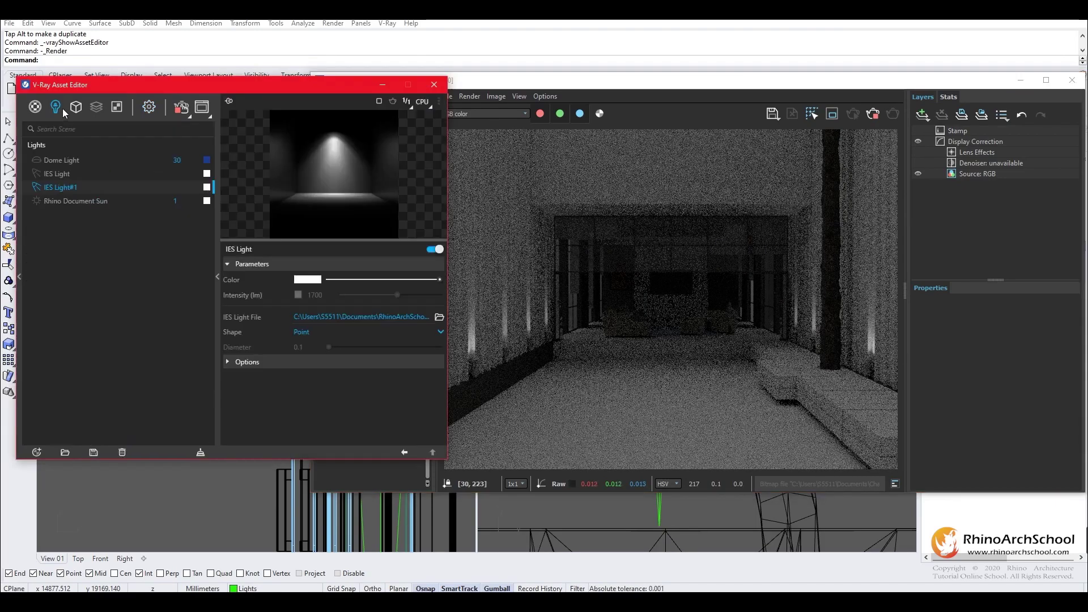
{"action": "left_click", "coordinate": [315, 335]}
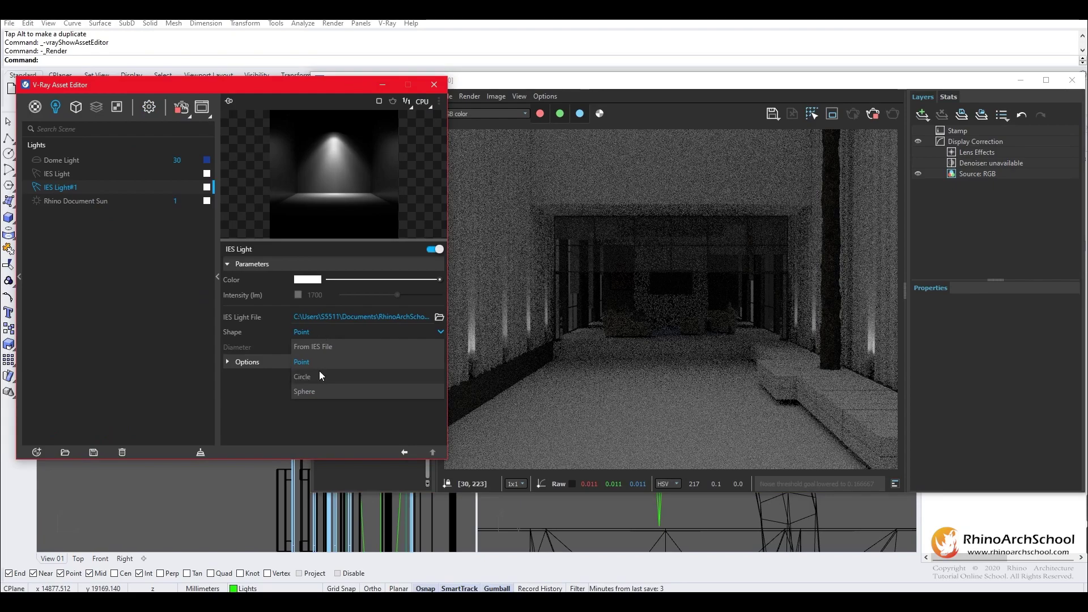
{"action": "left_click", "coordinate": [319, 370]}
{"action": "left_click_drag", "start_coordinate": [328, 347], "coordinate": [358, 347]}
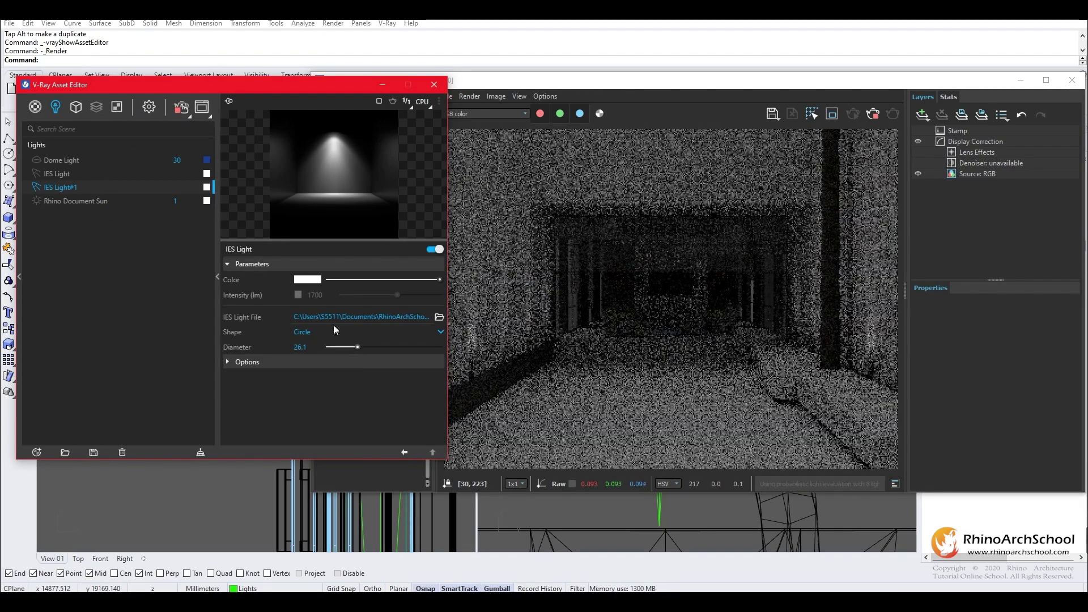
{"action": "left_click", "coordinate": [298, 294]}
{"action": "double_click", "coordinate": [315, 295]}
{"action": "type", "text": "50000"}
{"action": "key", "text": "Return"}
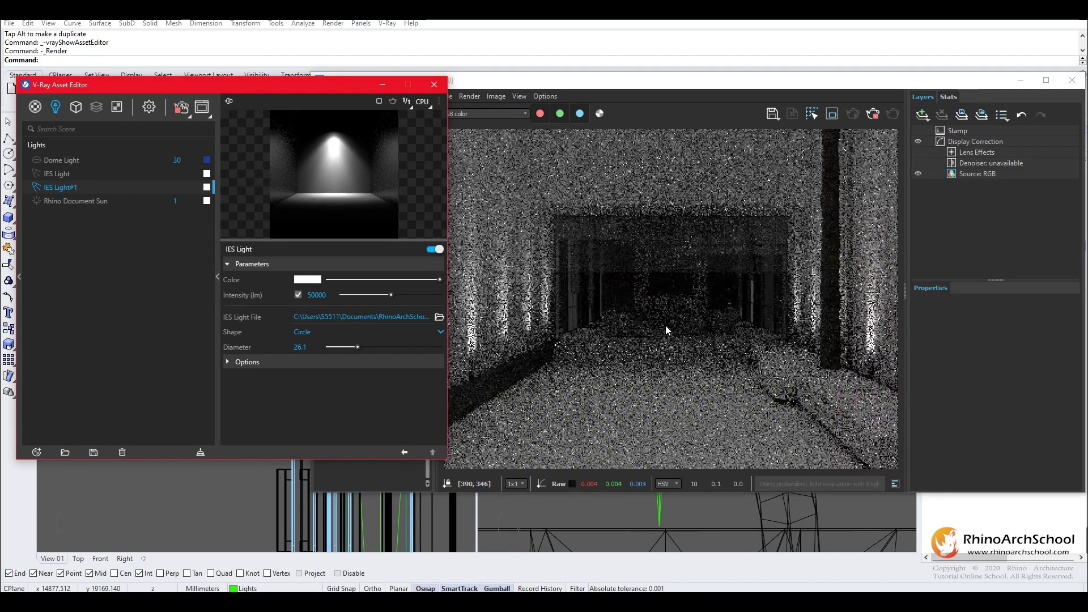
Set the diameter of IES Light#1 to 19.9 and lower its intensity to about 41956 lm
{"action": "left_click", "coordinate": [380, 346]}
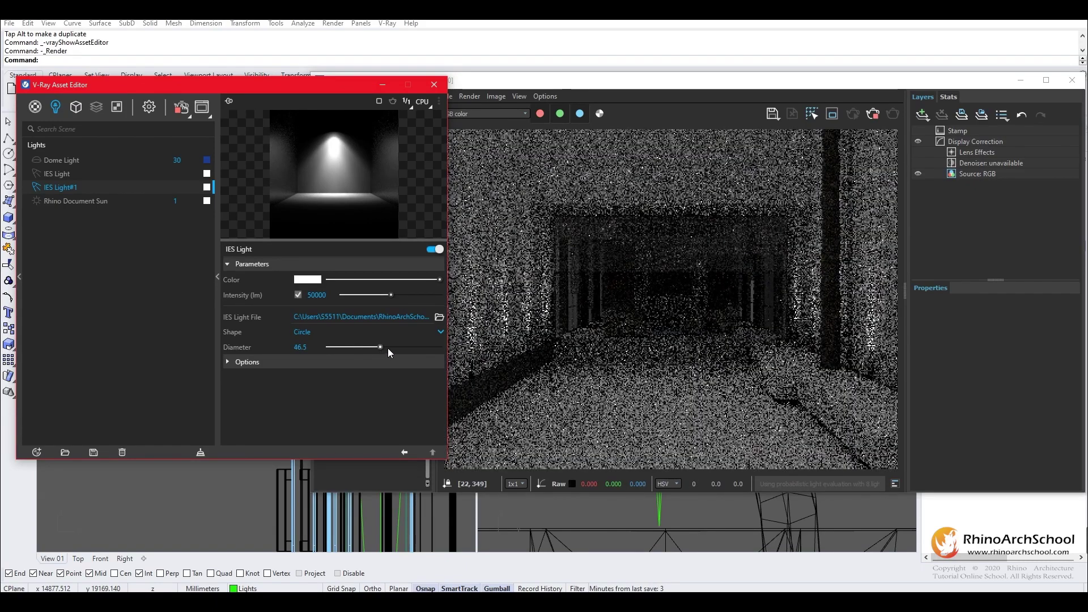
{"action": "left_click", "coordinate": [351, 346]}
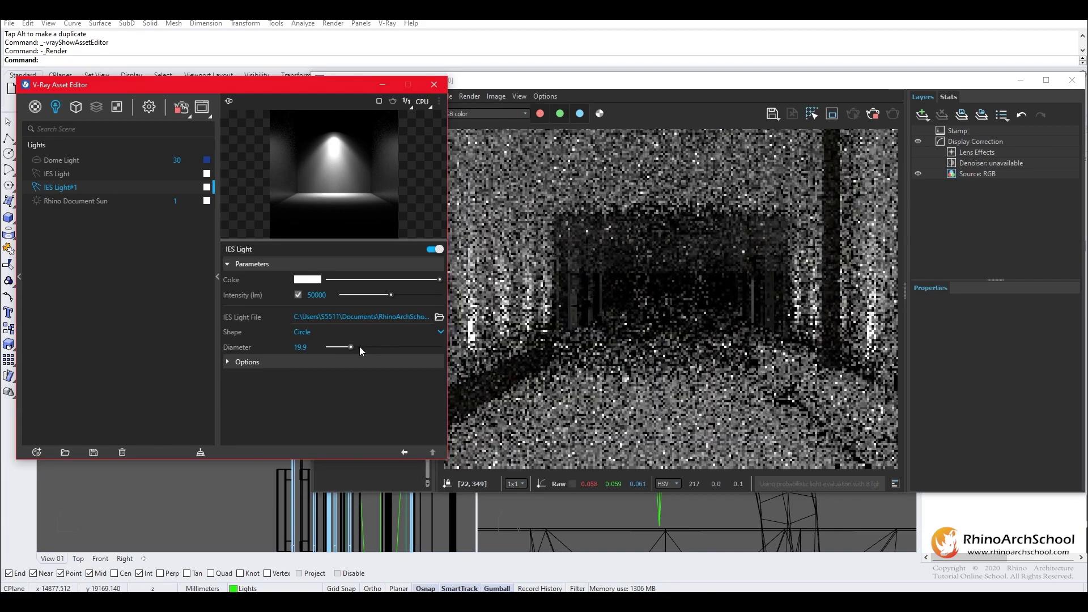
{"action": "scroll", "coordinate": [599, 346], "scroll_direction": "down", "scroll_amount": 2}
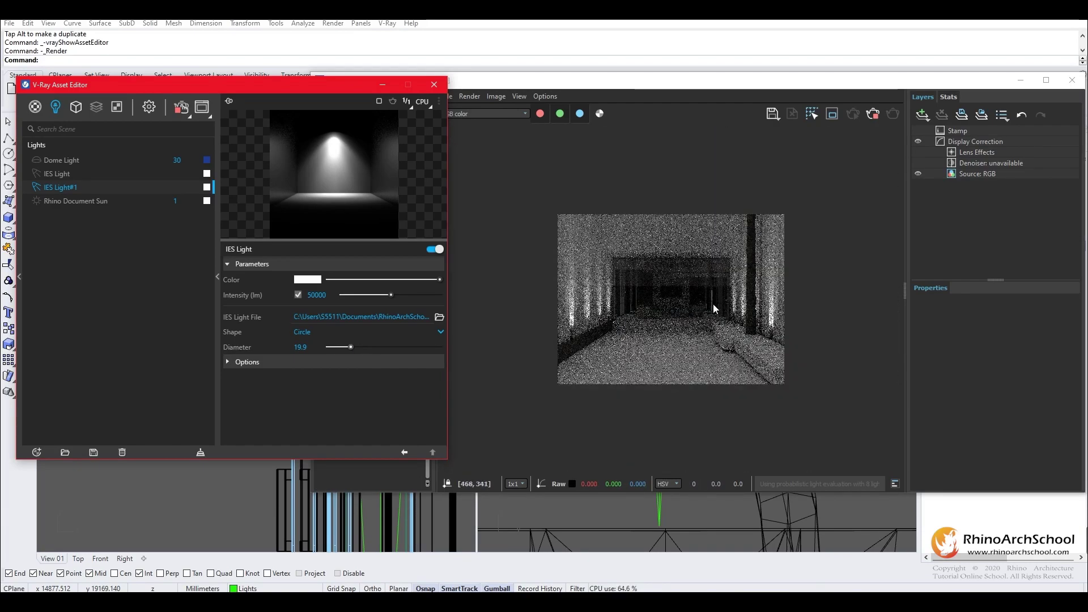
{"action": "scroll", "coordinate": [691, 312], "scroll_direction": "up", "scroll_amount": 2}
{"action": "left_click", "coordinate": [388, 295]}
{"action": "left_click_drag", "start_coordinate": [386, 293], "coordinate": [383, 292]}
Switch the dome light and the original IES light back on and check the combined render
{"action": "scroll", "coordinate": [718, 312], "scroll_direction": "down", "scroll_amount": 2}
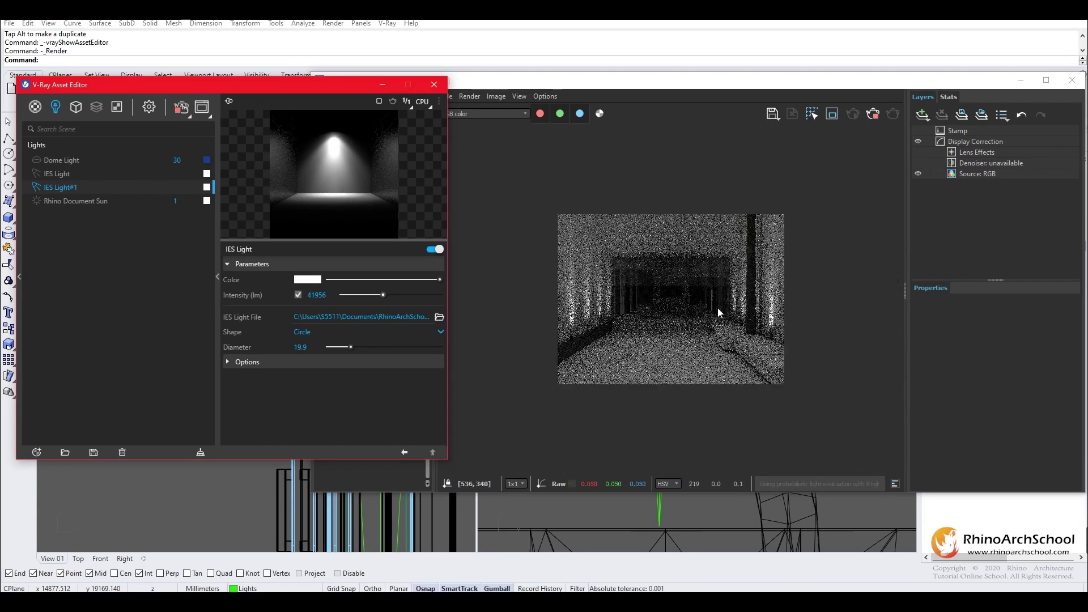
{"action": "scroll", "coordinate": [740, 312], "scroll_direction": "up", "scroll_amount": 2}
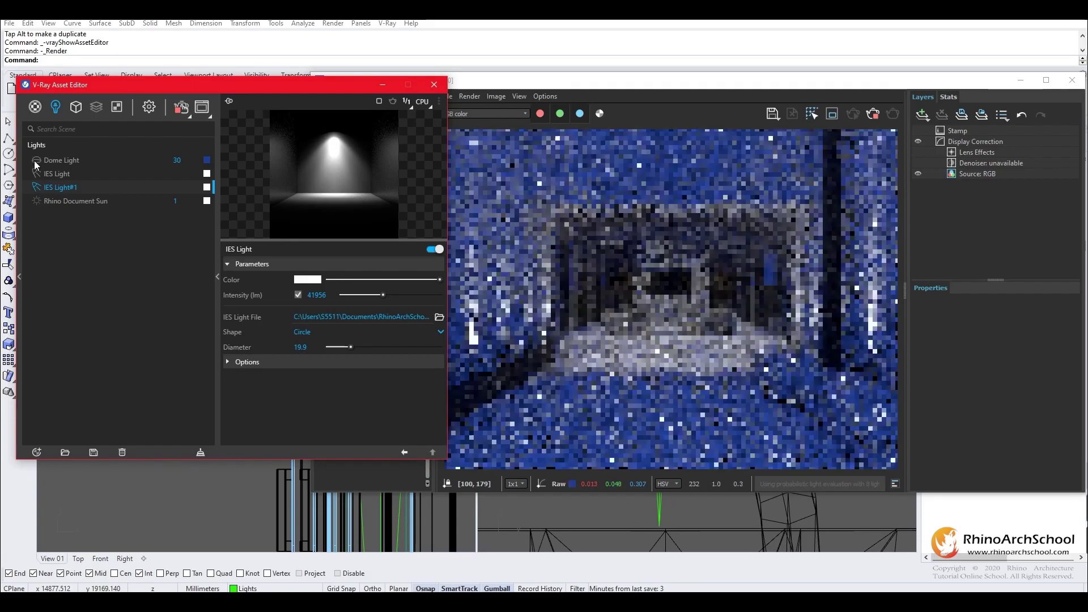
{"action": "scroll", "coordinate": [780, 325], "scroll_direction": "down", "scroll_amount": 2}
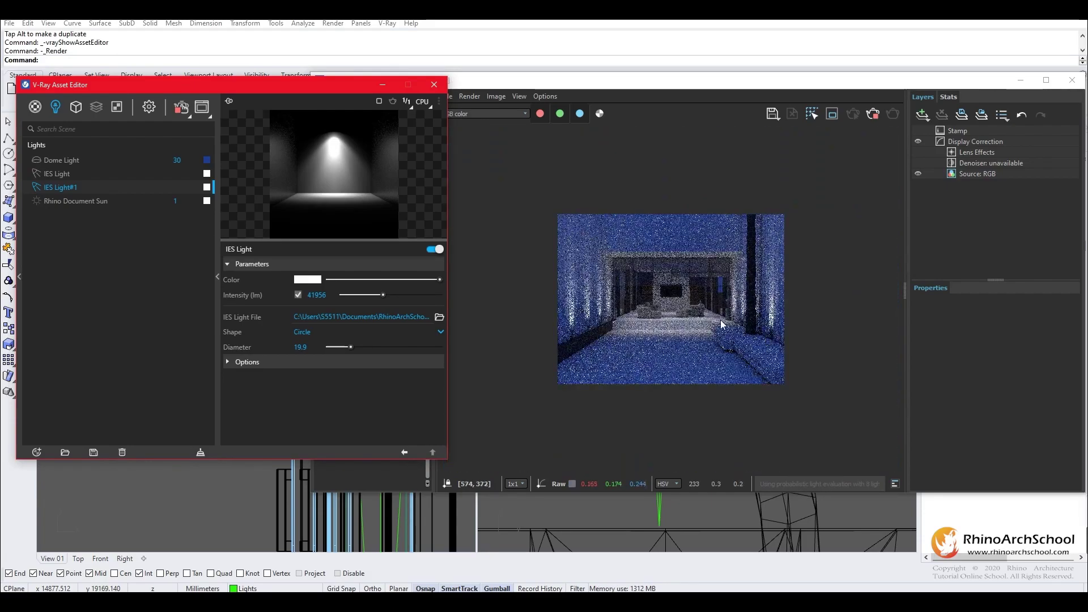
{"action": "scroll", "coordinate": [716, 301], "scroll_direction": "up", "scroll_amount": 2}
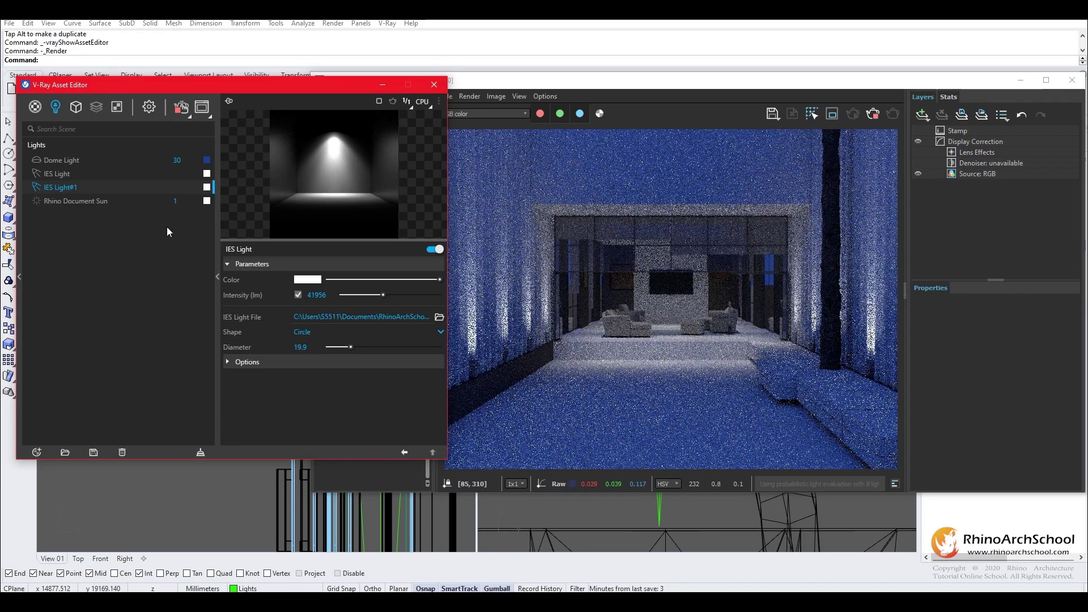
Tint IES Light#1 a pale warm orange with R 1, G 0.838 and B 0.581
{"action": "left_click", "coordinate": [309, 281]}
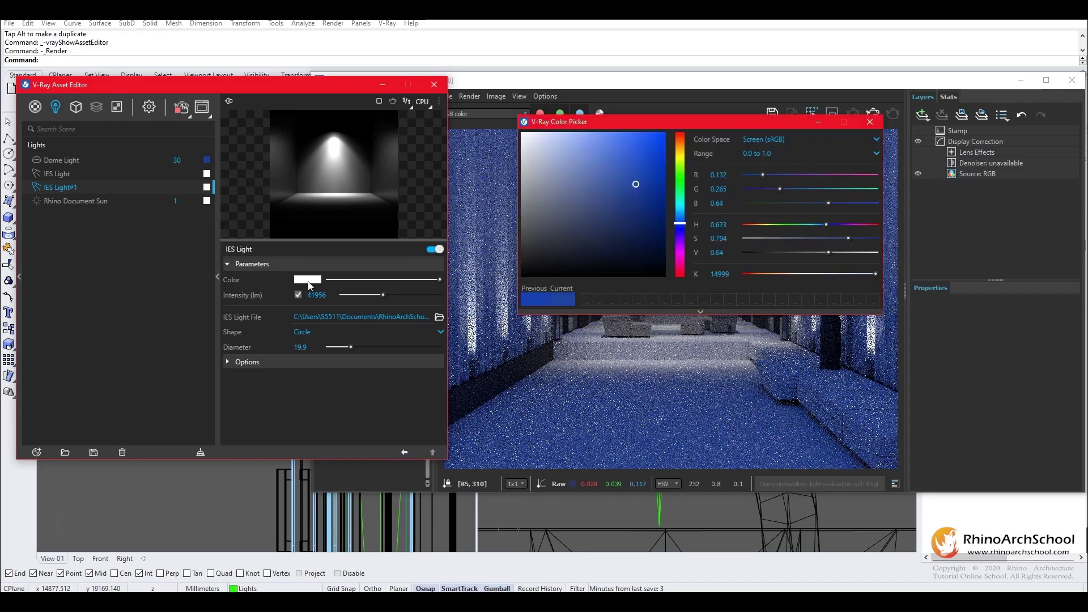
{"action": "left_click", "coordinate": [683, 148]}
{"action": "left_click_drag", "start_coordinate": [531, 136], "coordinate": [766, 173]}
{"action": "left_click_drag", "start_coordinate": [776, 213], "coordinate": [881, 171]}
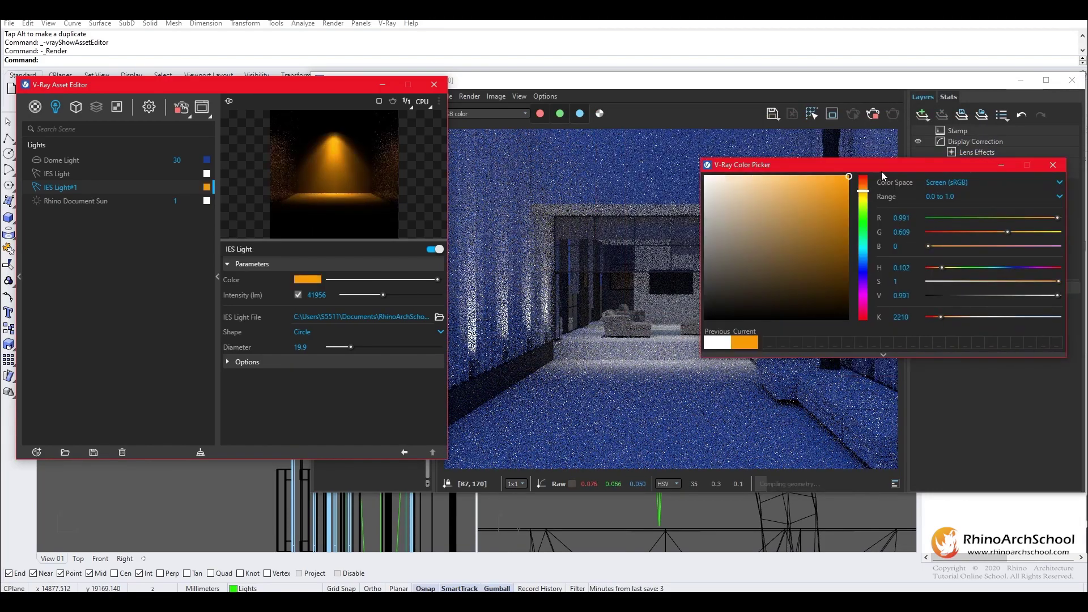
{"action": "mouse_move", "coordinate": [790, 189]}
{"action": "left_mouse_down"}
{"action": "mouse_move", "coordinate": [783, 172]}
{"action": "mouse_move", "coordinate": [780, 183]}
{"action": "mouse_move", "coordinate": [765, 173]}
{"action": "left_mouse_up"}
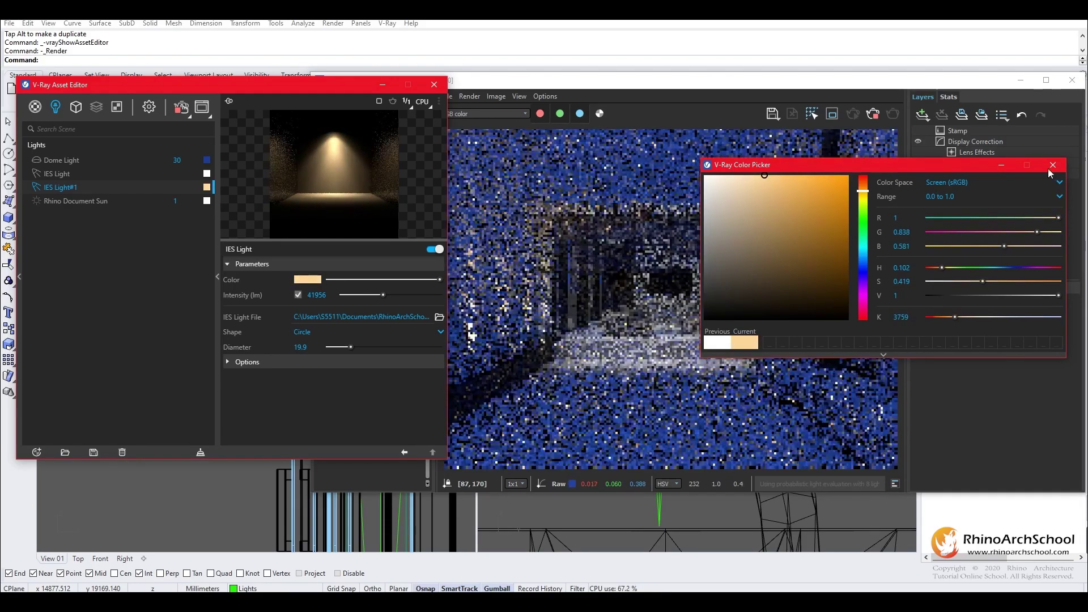
{"action": "left_click", "coordinate": [1052, 165]}
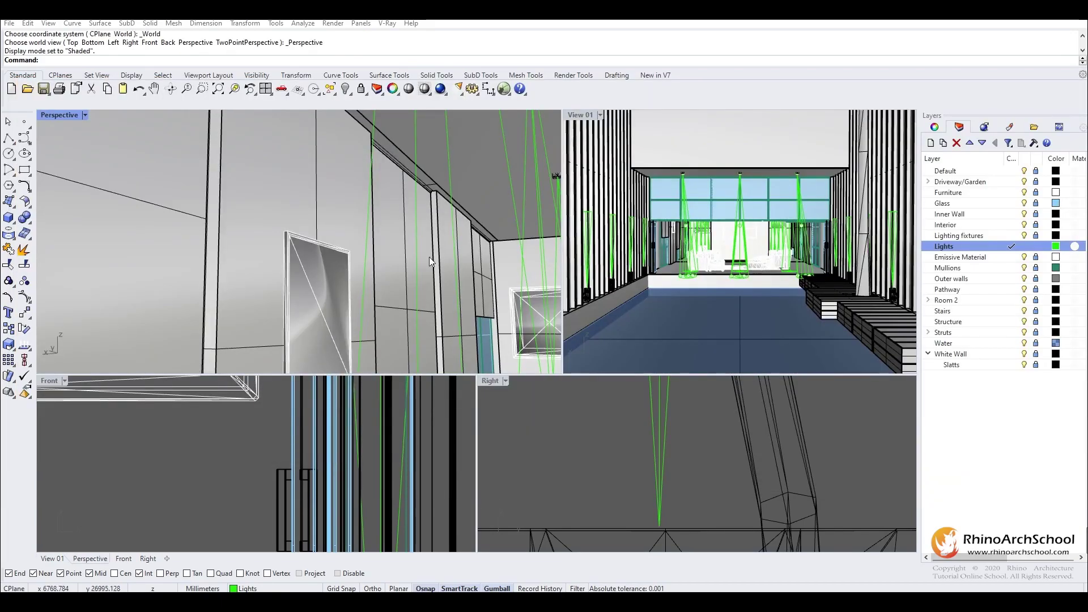
Draw a V-Ray rectangle light about 44 by 2316 mm along the top edge of the interior wall panel
{"action": "right_click_drag", "start_coordinate": [429, 256], "coordinate": [294, 200]}
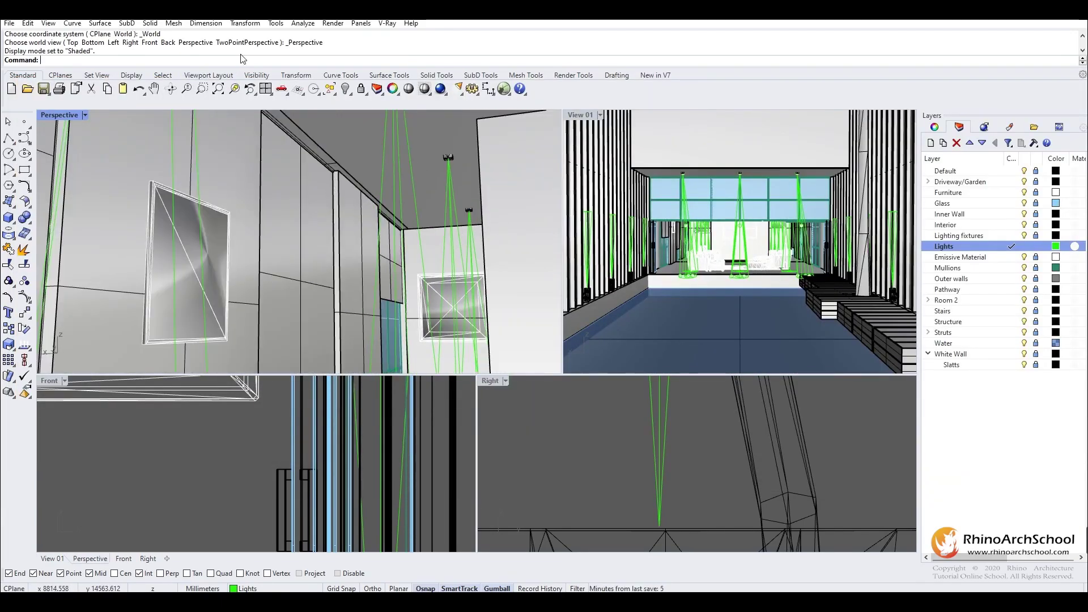
{"action": "left_click", "coordinate": [384, 24]}
{"action": "mouse_move", "coordinate": [413, 89]}
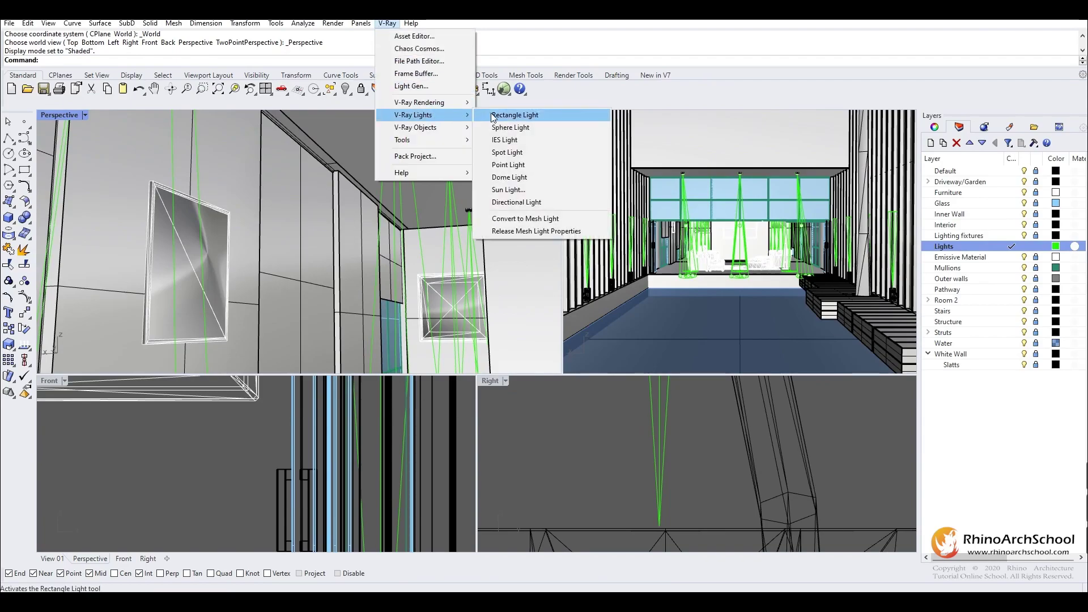
{"action": "left_click", "coordinate": [510, 112]}
{"action": "scroll", "coordinate": [342, 207], "scroll_direction": "up", "scroll_amount": 6}
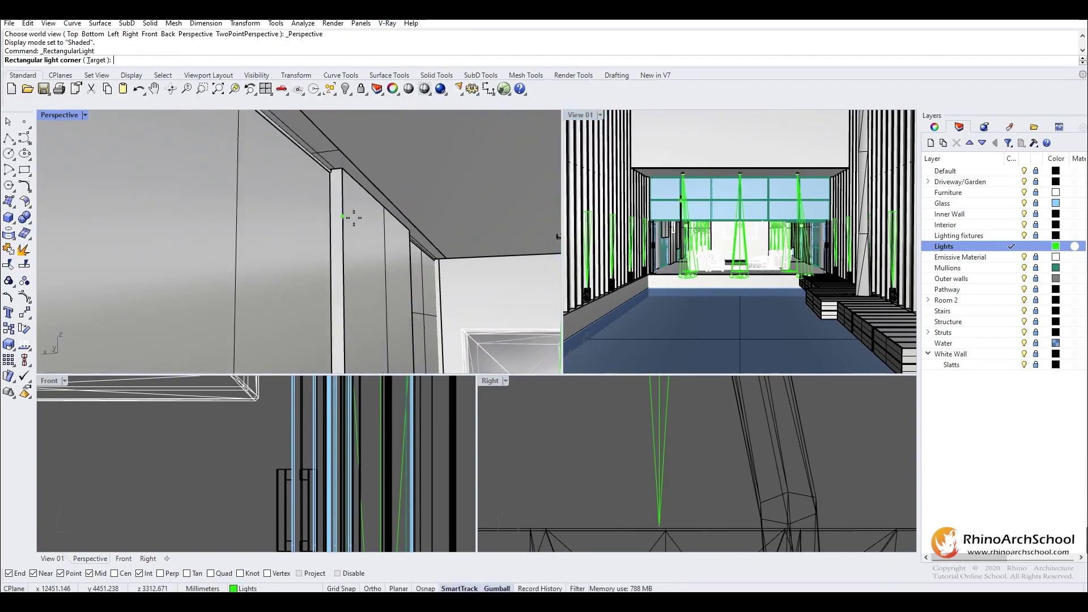
{"action": "right_click_drag", "start_coordinate": [332, 208], "coordinate": [353, 141]}
{"action": "scroll", "coordinate": [188, 253], "scroll_direction": "up", "scroll_amount": 4}
{"action": "left_click", "coordinate": [225, 233]}
{"action": "scroll", "coordinate": [229, 235], "scroll_direction": "up", "scroll_amount": 3}
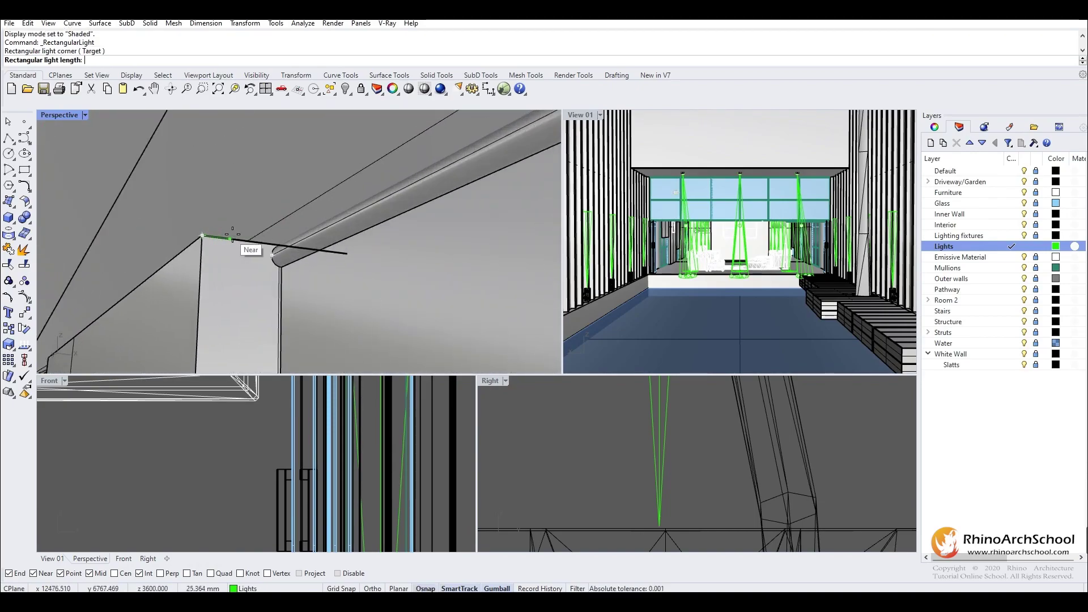
{"action": "left_click", "coordinate": [249, 240]}
{"action": "right_click_drag", "start_coordinate": [247, 238], "coordinate": [447, 254]}
{"action": "scroll", "coordinate": [447, 254], "scroll_direction": "up", "scroll_amount": 3}
{"action": "left_click", "coordinate": [362, 217]}
Select the new rectangle light and move it into place in the gap above the wall panel
{"action": "left_click", "coordinate": [356, 208]}
{"action": "right_click_drag", "start_coordinate": [257, 229], "coordinate": [473, 288], "text": "shift"}
{"action": "right_click_drag", "start_coordinate": [147, 190], "coordinate": [299, 210], "text": "shift"}
{"action": "mouse_move", "coordinate": [403, 267]}
{"action": "right_mouse_down", "text": "shift"}
{"action": "mouse_move", "coordinate": [401, 255]}
{"action": "mouse_move", "coordinate": [437, 224]}
{"action": "mouse_move", "coordinate": [400, 258]}
{"action": "right_mouse_up", "text": "shift"}
{"action": "left_click_drag", "start_coordinate": [380, 315], "coordinate": [302, 237]}
{"action": "right_click_drag", "start_coordinate": [363, 317], "coordinate": [313, 267], "text": "shift"}
{"action": "right_click_drag", "start_coordinate": [295, 215], "coordinate": [348, 276], "text": "shift"}
{"action": "left_click_drag", "start_coordinate": [339, 276], "coordinate": [337, 279]}
{"action": "scroll", "coordinate": [338, 279], "scroll_direction": "down", "scroll_amount": 6}
{"action": "right_click_drag", "start_coordinate": [346, 278], "coordinate": [302, 228]}
Change the Perspective viewport to a Top view in Wireframe display, framed on the rectangle light
{"action": "left_click", "coordinate": [85, 115]}
{"action": "mouse_move", "coordinate": [142, 384]}
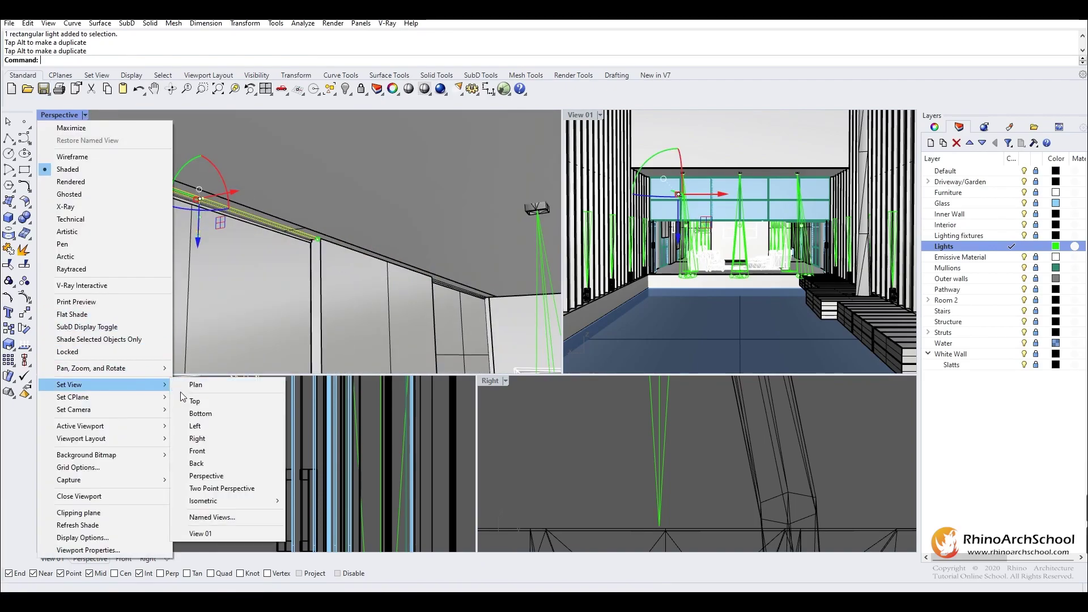
{"action": "left_click", "coordinate": [192, 401]}
{"action": "left_click", "coordinate": [59, 116]}
{"action": "left_click", "coordinate": [72, 157]}
{"action": "scroll", "coordinate": [280, 223], "scroll_direction": "up", "scroll_amount": 10}
{"action": "right_click_drag", "start_coordinate": [275, 223], "coordinate": [294, 250]}
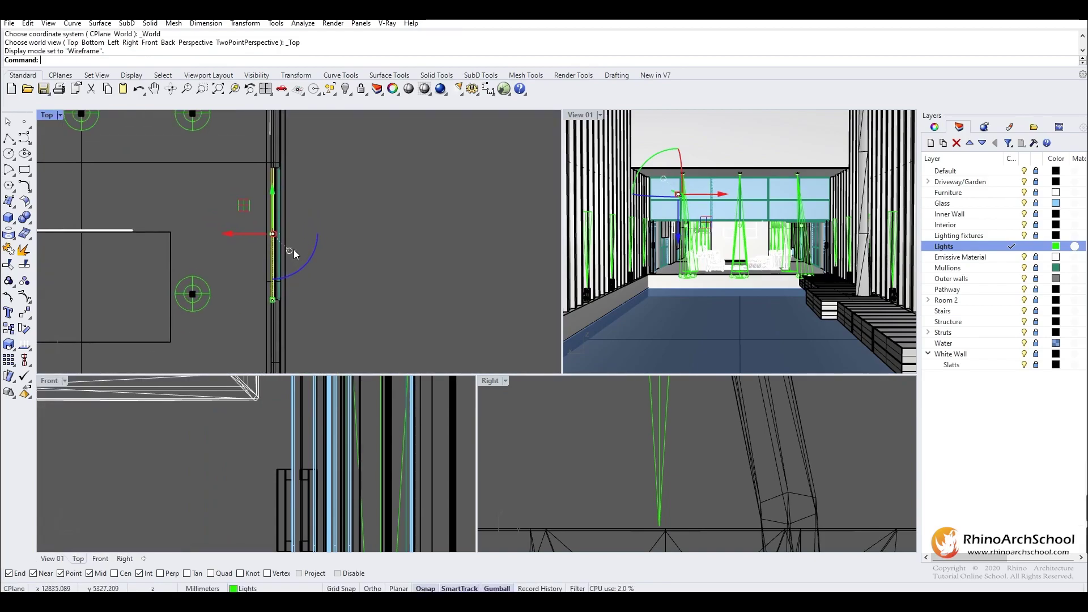
Paste a copy of the rectangle light and move it across the room into line with the opposite wall panel
{"action": "key", "text": "ctrl+c"}
{"action": "key", "text": "ctrl+v"}
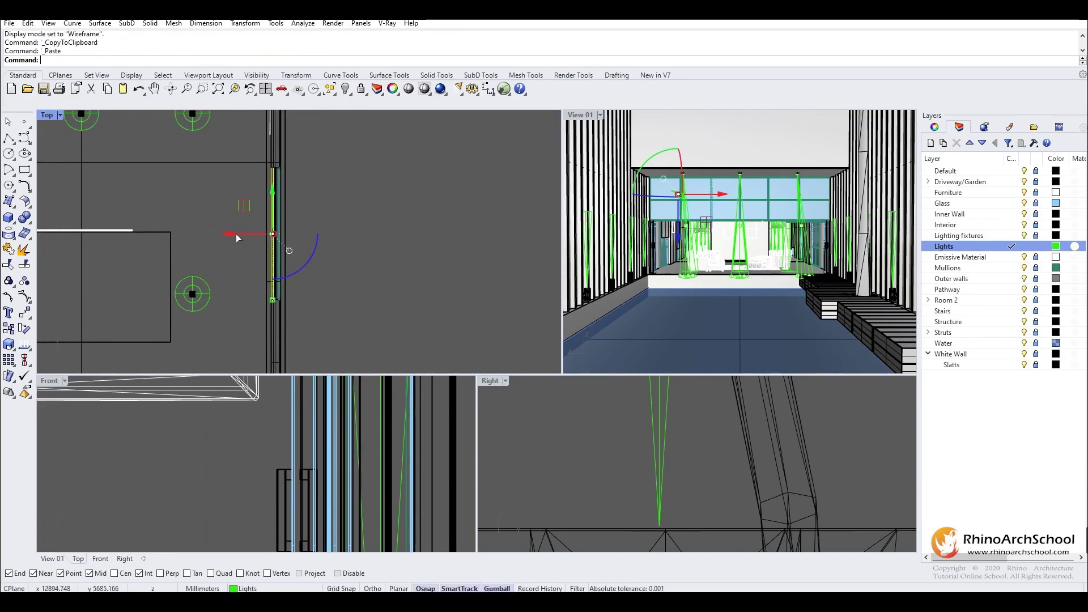
{"action": "left_click_drag", "start_coordinate": [290, 233], "coordinate": [102, 235]}
{"action": "right_click_drag", "start_coordinate": [162, 250], "coordinate": [427, 230]}
{"action": "left_click_drag", "start_coordinate": [428, 230], "coordinate": [194, 219]}
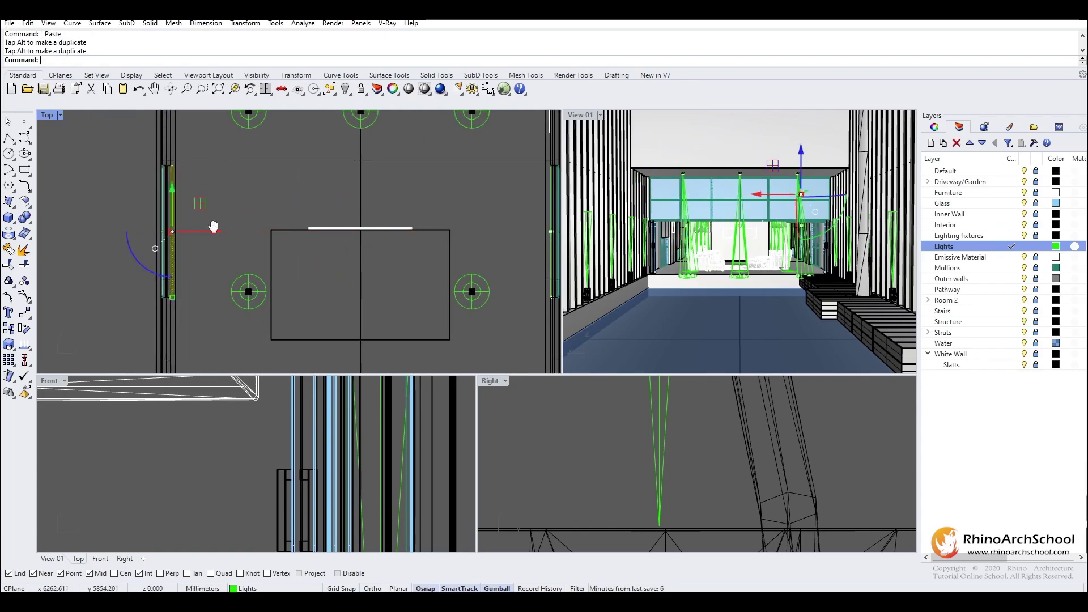
{"action": "scroll", "coordinate": [274, 219], "scroll_direction": "up", "scroll_amount": 2}
{"action": "scroll", "coordinate": [275, 221], "scroll_direction": "up", "scroll_amount": 2}
{"action": "left_click_drag", "start_coordinate": [287, 258], "coordinate": [277, 259]}
{"action": "scroll", "coordinate": [161, 195], "scroll_direction": "down", "scroll_amount": 3}
{"action": "scroll", "coordinate": [444, 199], "scroll_direction": "up", "scroll_amount": 3}
{"action": "left_click", "coordinate": [436, 205]}
{"action": "scroll", "coordinate": [434, 203], "scroll_direction": "down", "scroll_amount": 4}
Select both facing rectangle lights and duplicate the pair along the walls towards the next panels
{"action": "key", "text": "ctrl+v"}
{"action": "key", "text": "ctrl+z"}
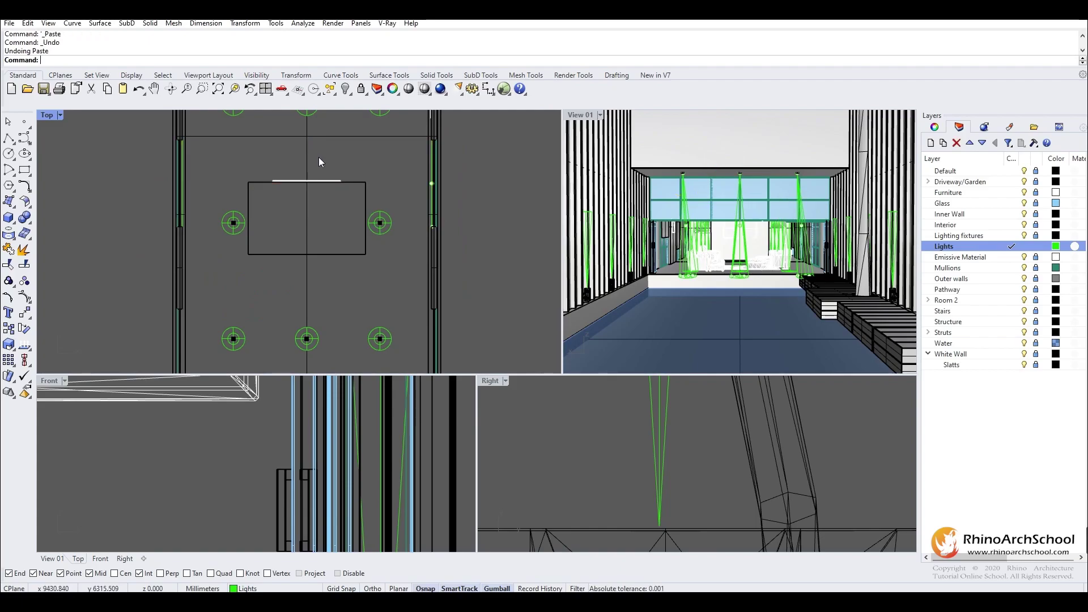
{"action": "scroll", "coordinate": [425, 177], "scroll_direction": "up", "scroll_amount": 3}
{"action": "left_click", "coordinate": [442, 172]}
{"action": "scroll", "coordinate": [442, 171], "scroll_direction": "down", "scroll_amount": 2}
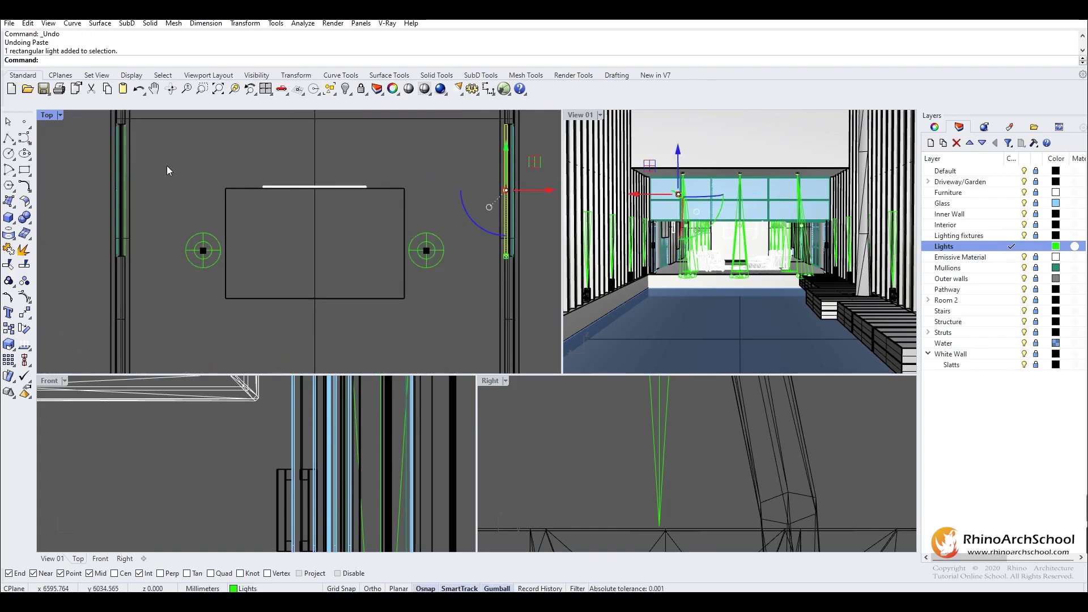
{"action": "left_click", "coordinate": [126, 166], "text": "shift"}
{"action": "scroll", "coordinate": [266, 177], "scroll_direction": "down", "scroll_amount": 2}
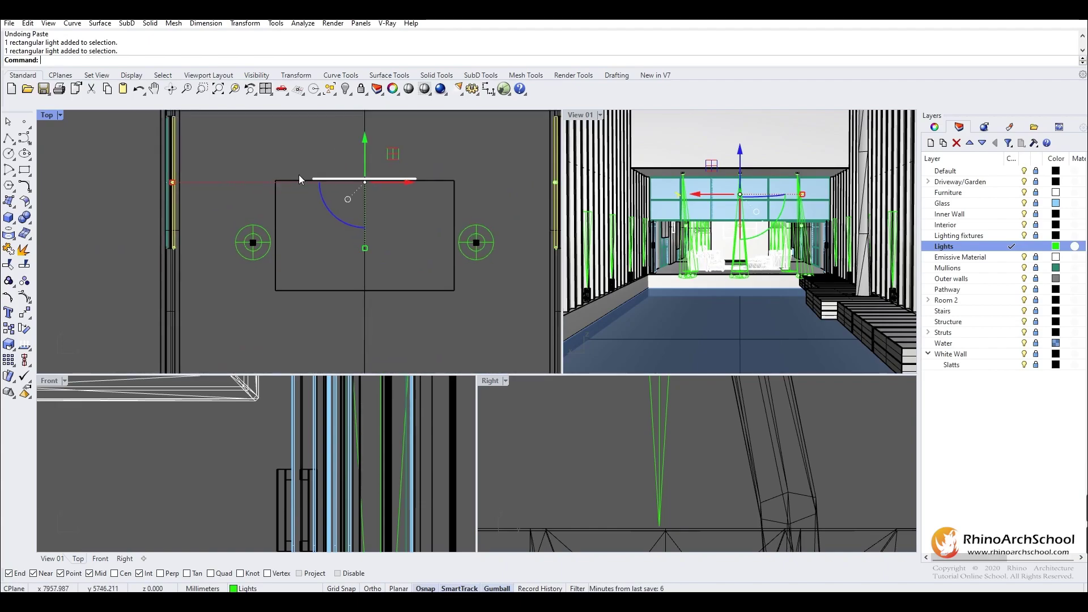
{"action": "left_click_drag", "start_coordinate": [357, 142], "coordinate": [354, 306]}
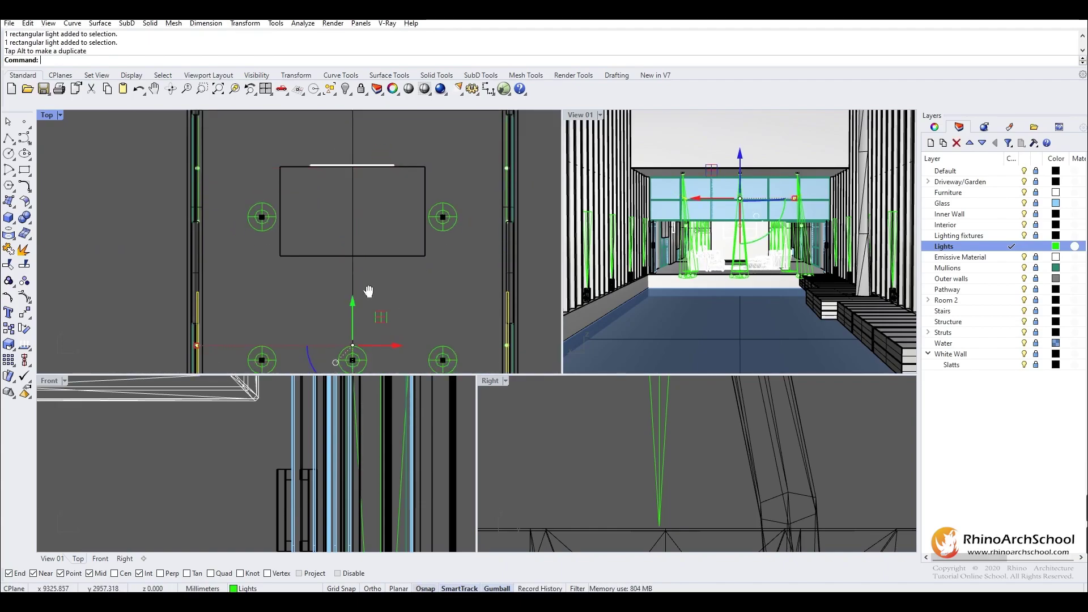
Align the duplicated pair of rectangle lights with the next wall panels in the Top view
{"action": "right_click_drag", "start_coordinate": [354, 306], "coordinate": [338, 182]}
{"action": "left_click_drag", "start_coordinate": [338, 182], "coordinate": [329, 237]}
{"action": "scroll", "coordinate": [345, 220], "scroll_direction": "up", "scroll_amount": 2}
{"action": "scroll", "coordinate": [307, 209], "scroll_direction": "down", "scroll_amount": 3}
{"action": "left_click", "coordinate": [483, 212]}
Switch off the dome and IES lights, then start an interactive render of View 01 to inspect the rectangle lights
{"action": "left_click", "coordinate": [387, 23]}
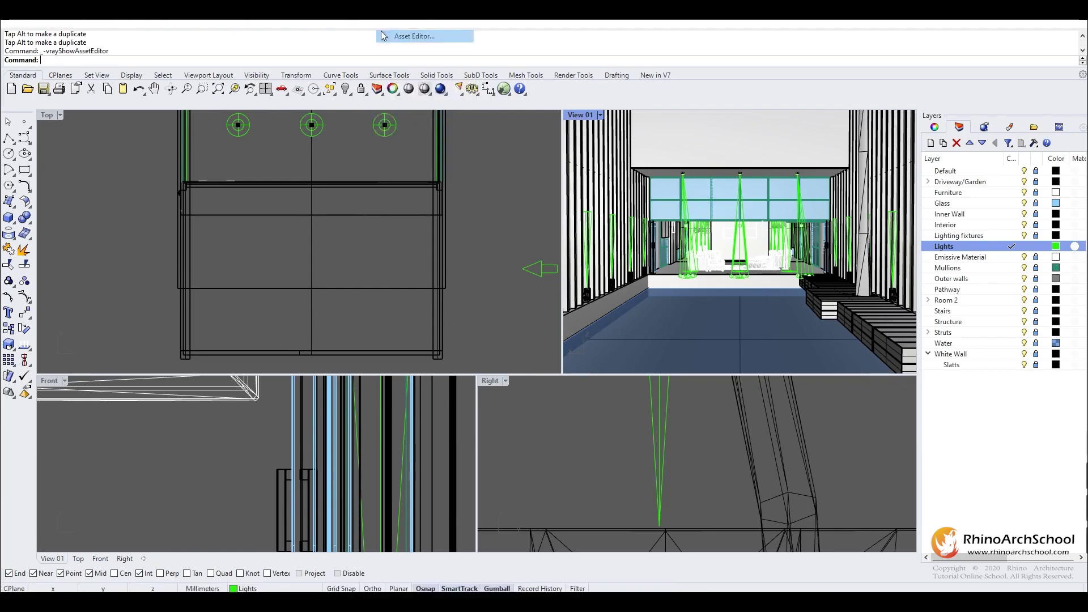
{"action": "left_click", "coordinate": [414, 34]}
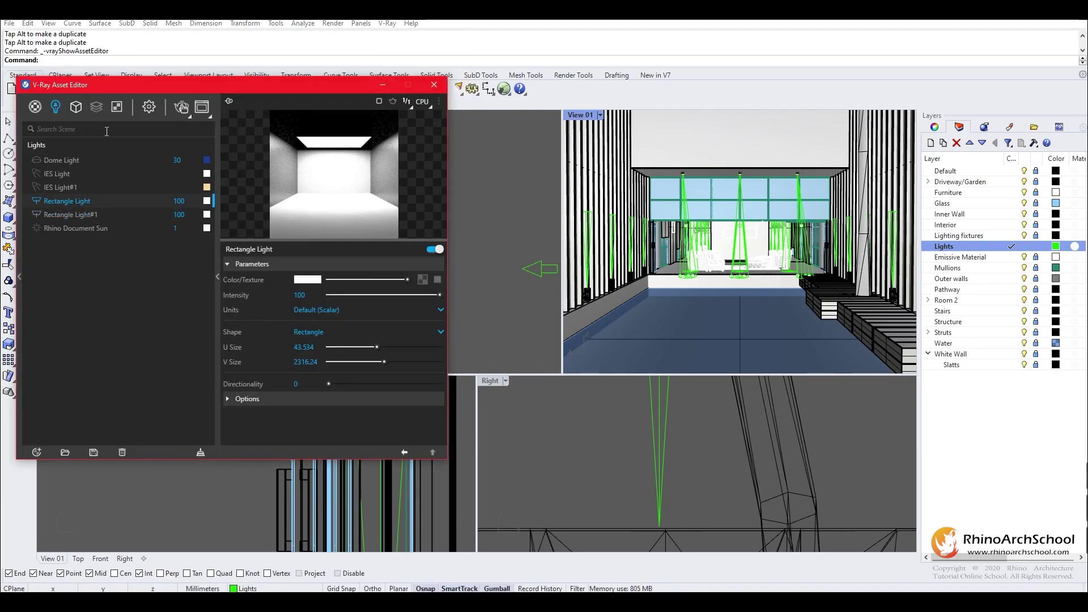
{"action": "left_click", "coordinate": [153, 108]}
{"action": "left_click", "coordinate": [183, 107]}
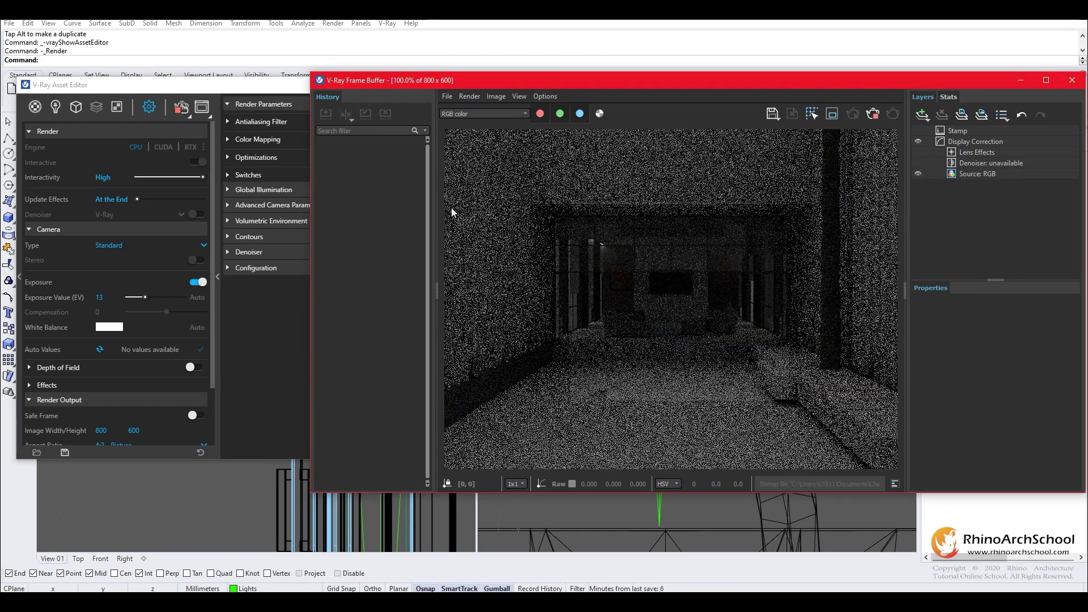
{"action": "scroll", "coordinate": [623, 262], "scroll_direction": "up", "scroll_amount": 1}
{"action": "scroll", "coordinate": [535, 242], "scroll_direction": "down", "scroll_amount": 1}
{"action": "scroll", "coordinate": [618, 269], "scroll_direction": "up", "scroll_amount": 1}
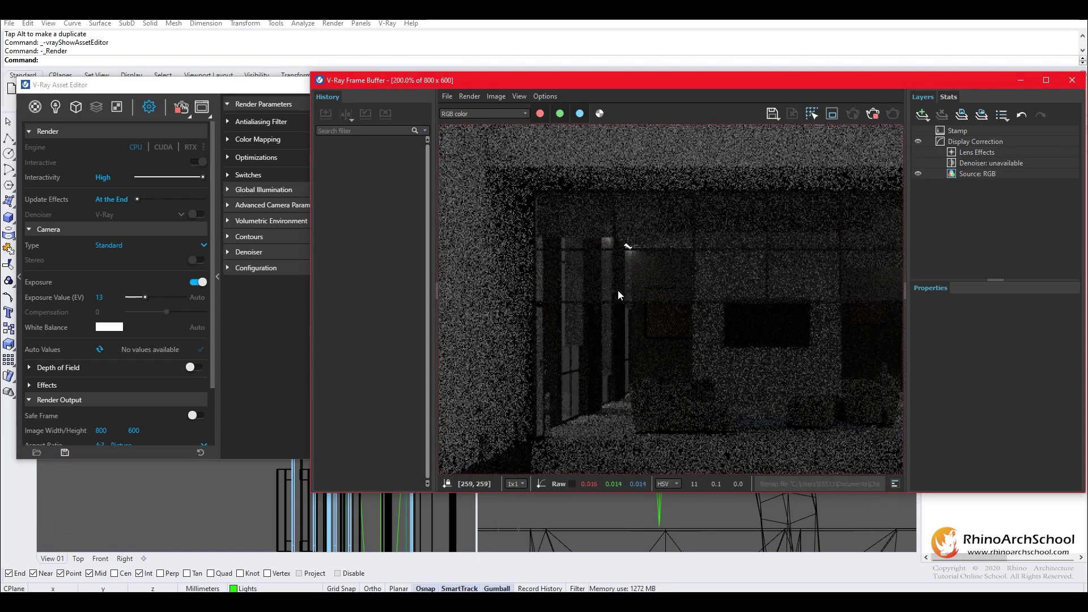
Raise the intensity of Rectangle Light and Rectangle Light#1 to 1000 and check the interior in the render
{"action": "left_click", "coordinate": [56, 107]}
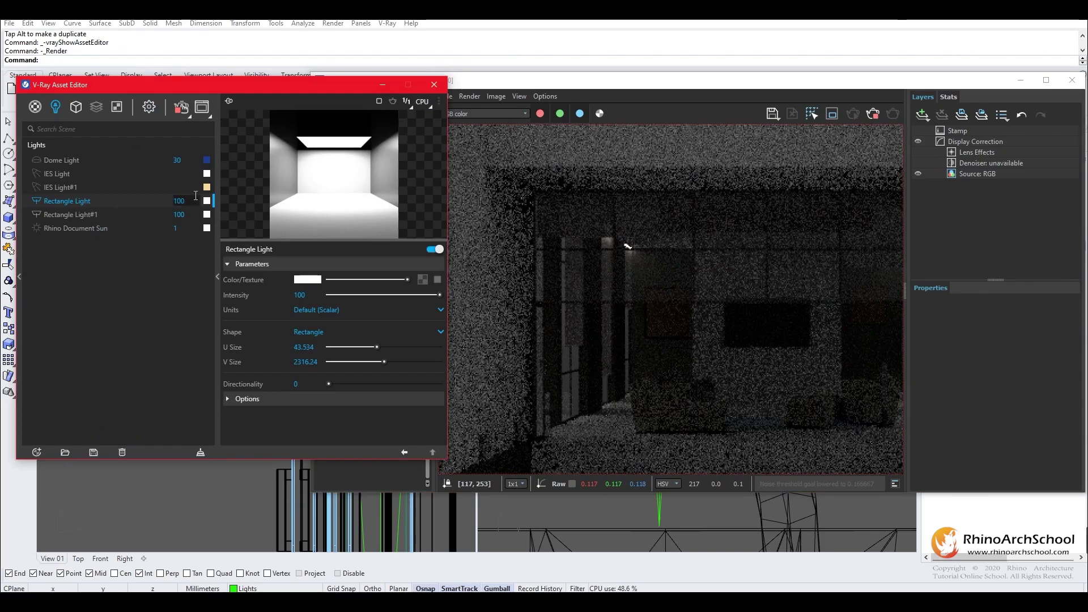
{"action": "key", "text": "Return"}
{"action": "left_click", "coordinate": [189, 216]}
{"action": "type", "text": "0"}
{"action": "key", "text": "Return"}
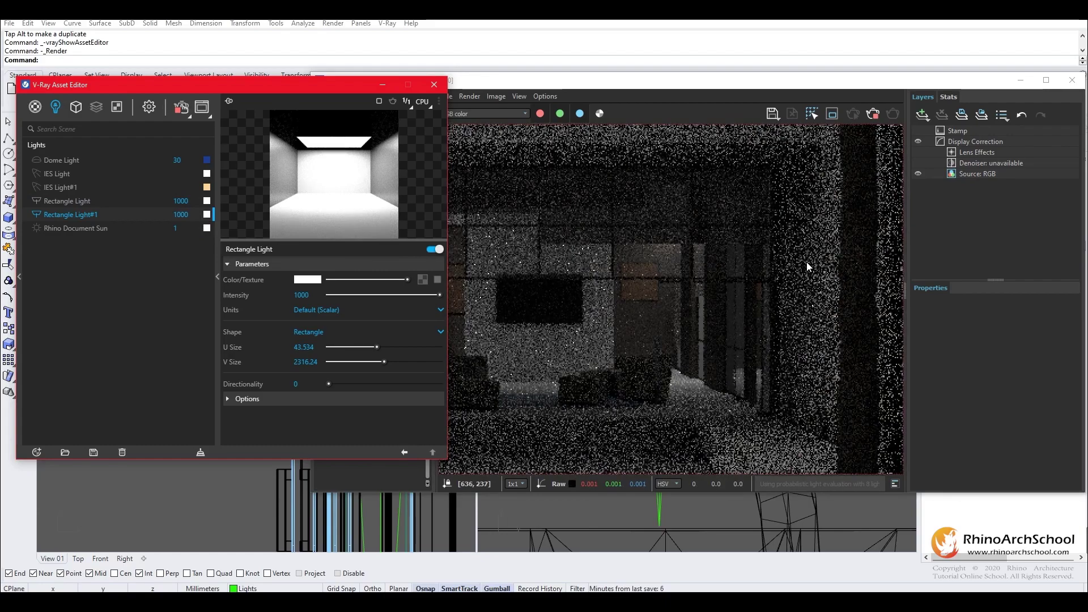
{"action": "scroll", "coordinate": [805, 261], "scroll_direction": "down", "scroll_amount": 1}
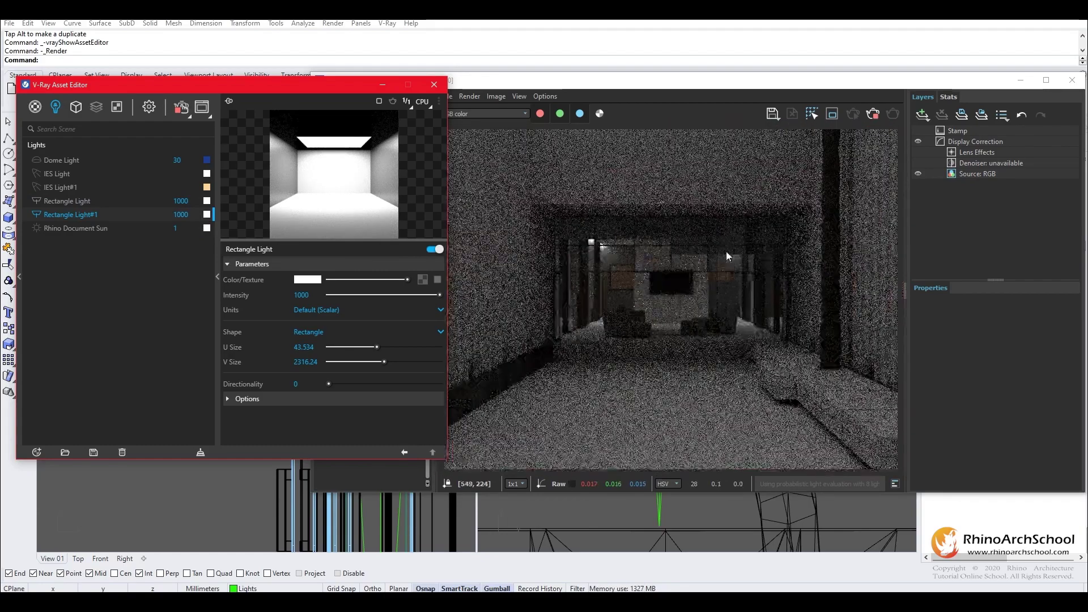
{"action": "scroll", "coordinate": [696, 251], "scroll_direction": "up", "scroll_amount": 1}
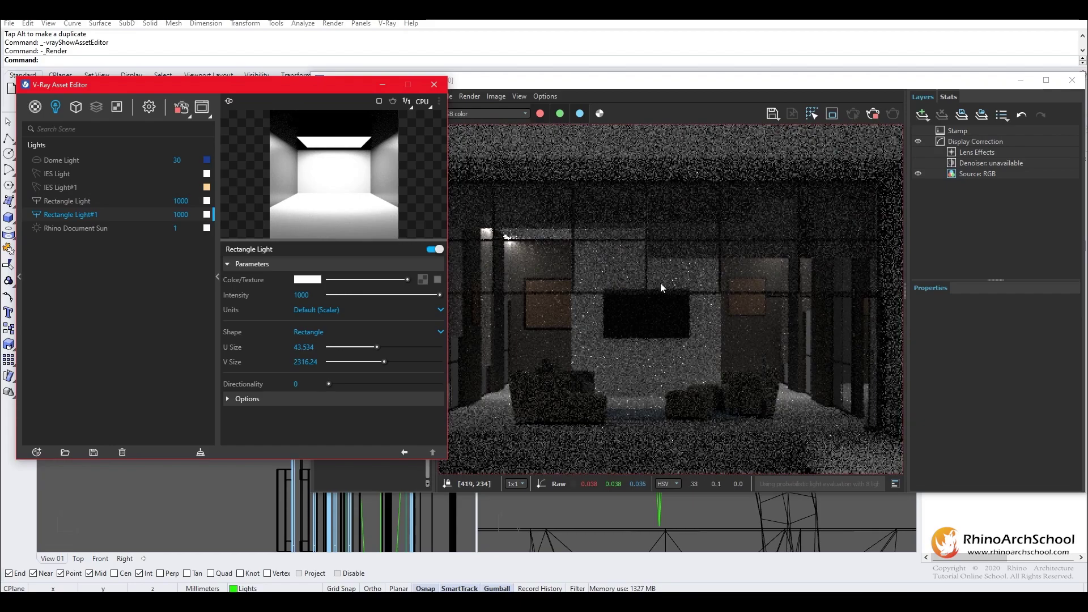
Set the intensity of Rectangle Light#1 and Rectangle Light to 800 and check the interior in the render
{"action": "scroll", "coordinate": [657, 286], "scroll_direction": "down", "scroll_amount": 1}
{"action": "scroll", "coordinate": [651, 290], "scroll_direction": "up", "scroll_amount": 1}
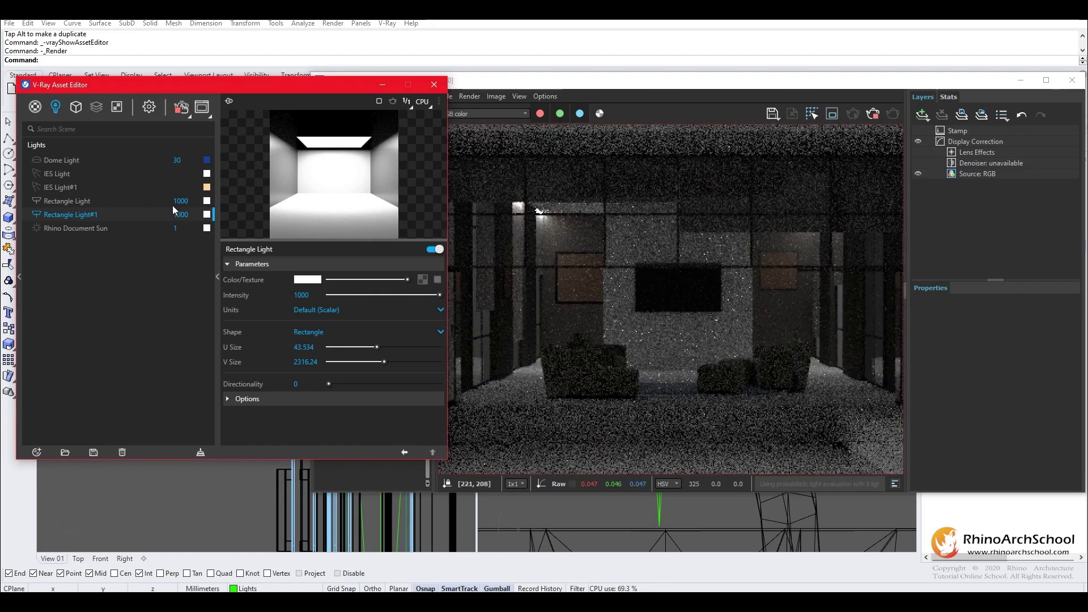
{"action": "type", "text": "800"}
{"action": "key", "text": "Return"}
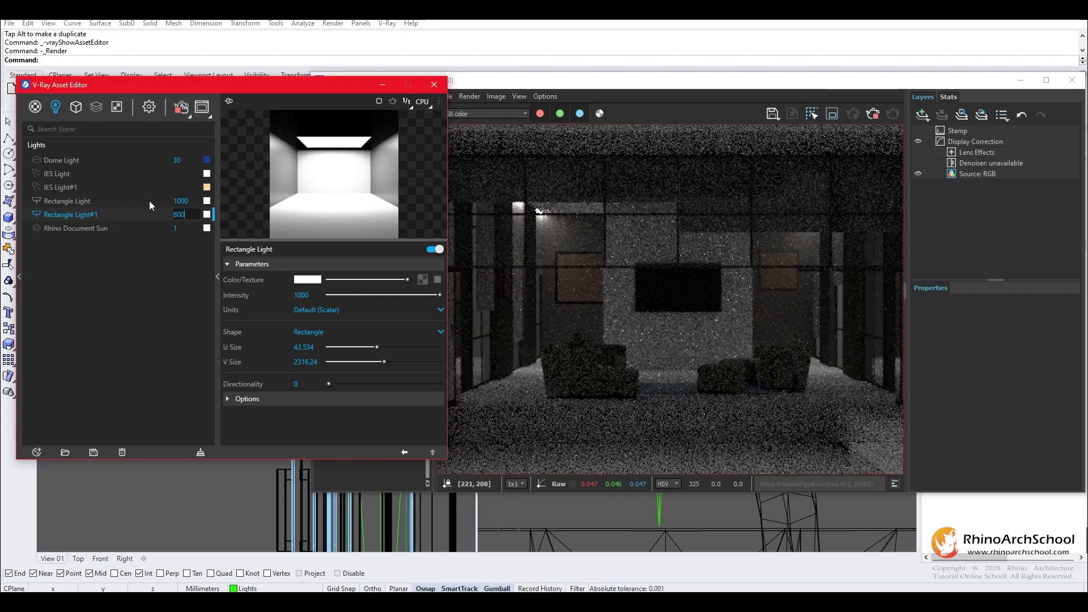
{"action": "type", "text": "800"}
{"action": "left_click", "coordinate": [142, 203]}
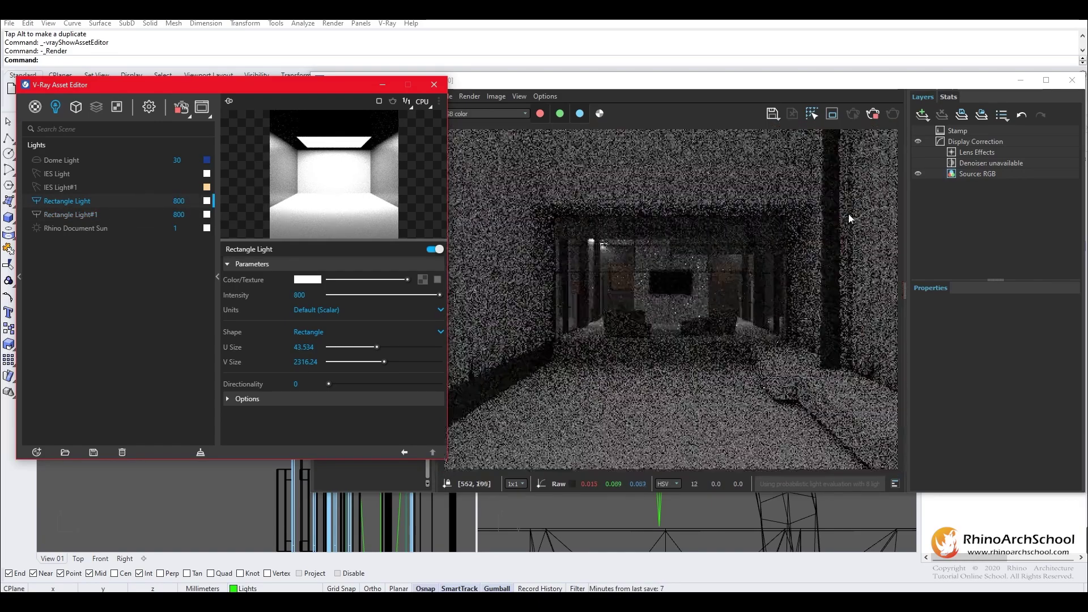
{"action": "scroll", "coordinate": [750, 264], "scroll_direction": "up", "scroll_amount": 2}
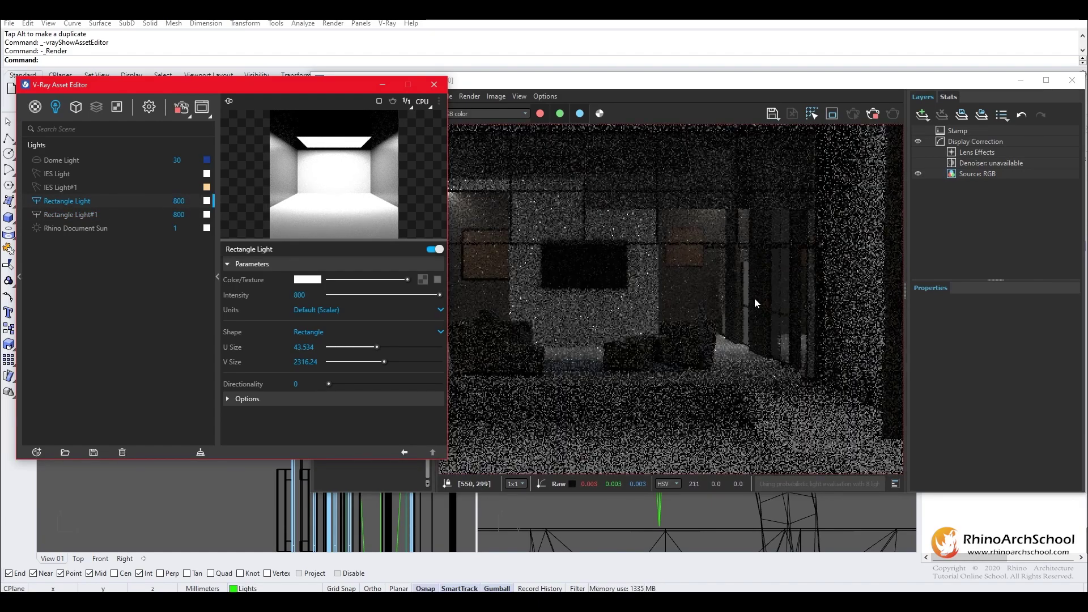
{"action": "scroll", "coordinate": [795, 218], "scroll_direction": "down", "scroll_amount": 2}
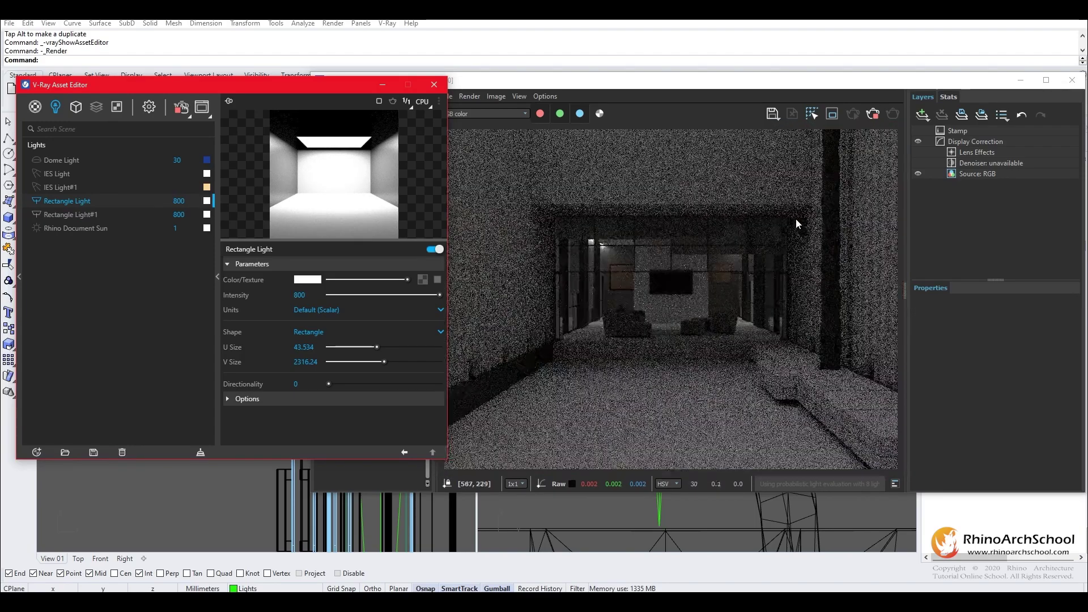
Turn on the Dome Light to compare the interior lighting in the render, and switch it off again
{"action": "left_click", "coordinate": [37, 161]}
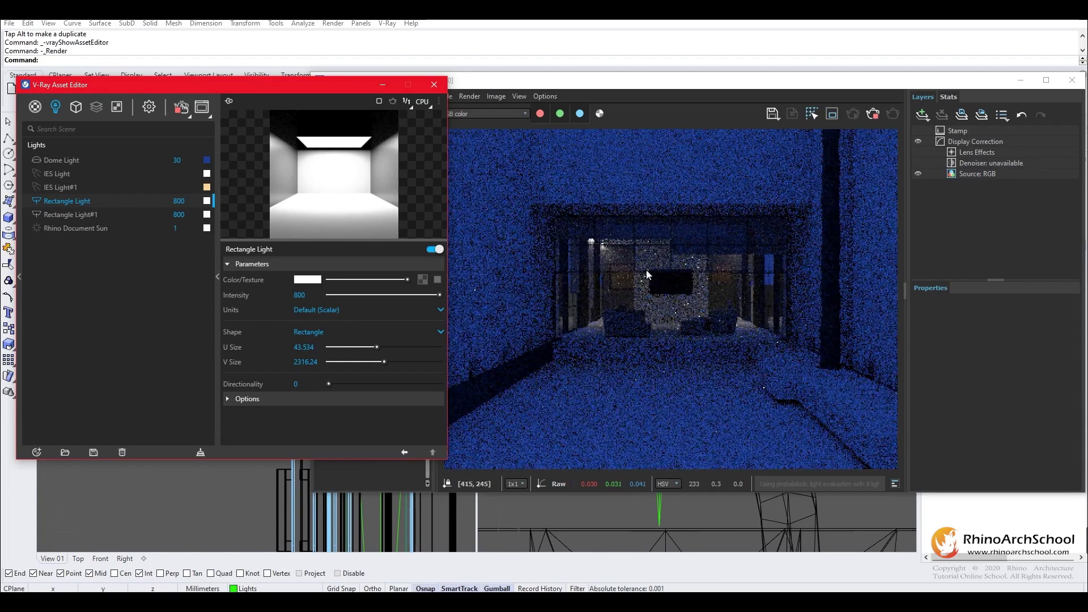
{"action": "scroll", "coordinate": [599, 272], "scroll_direction": "up", "scroll_amount": 2}
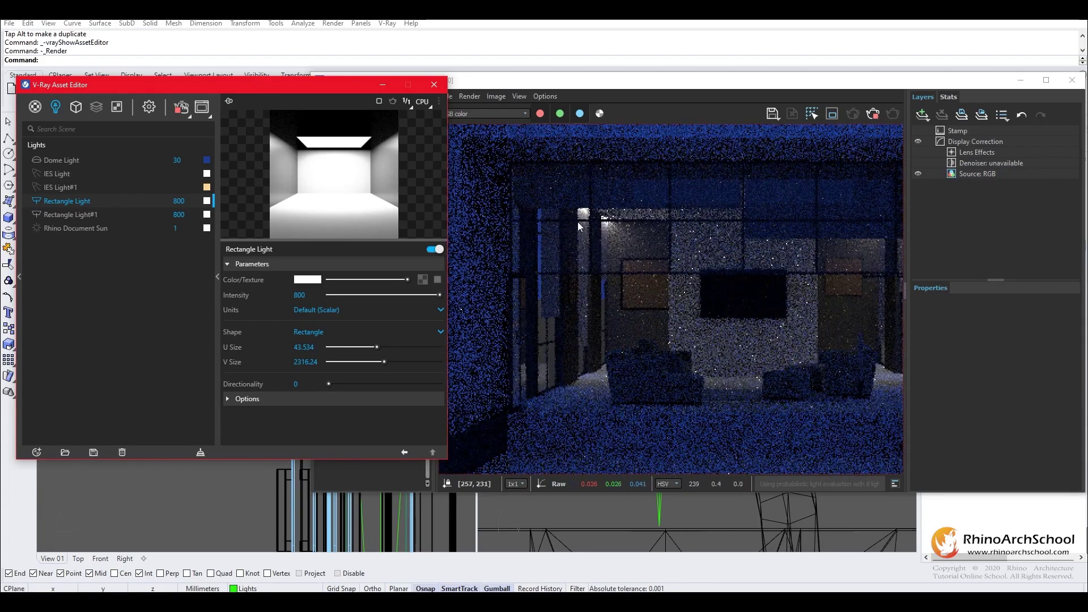
{"action": "scroll", "coordinate": [600, 265], "scroll_direction": "down", "scroll_amount": 2}
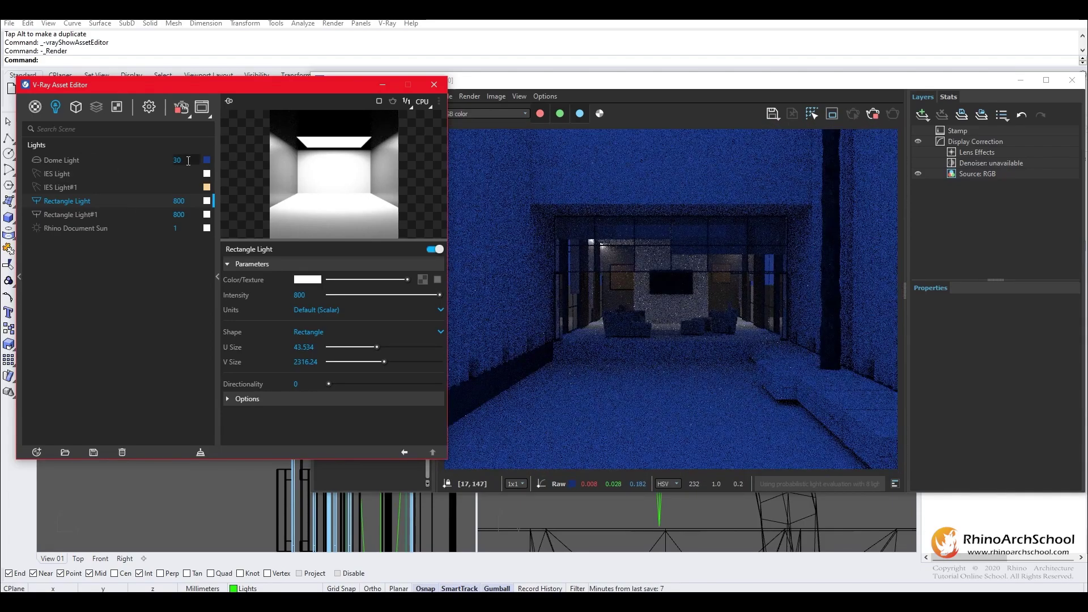
{"action": "left_click", "coordinate": [36, 162]}
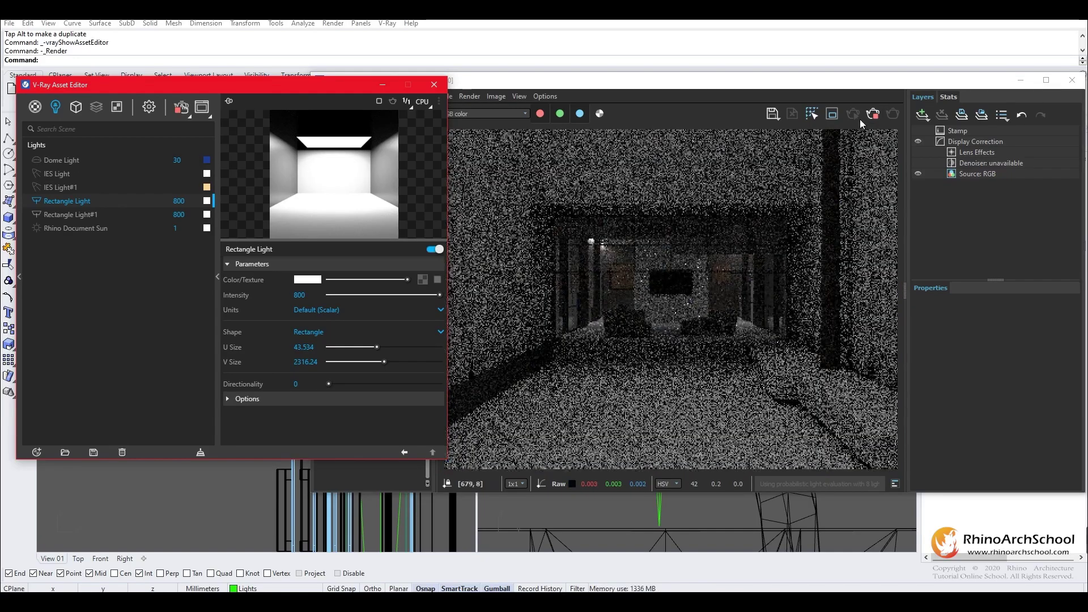
Display View 01 in Wireframe to inspect the lights behind the facade, and return it to Shaded
{"action": "left_click_drag", "start_coordinate": [833, 80], "coordinate": [544, 295]}
{"action": "left_click", "coordinate": [580, 115]}
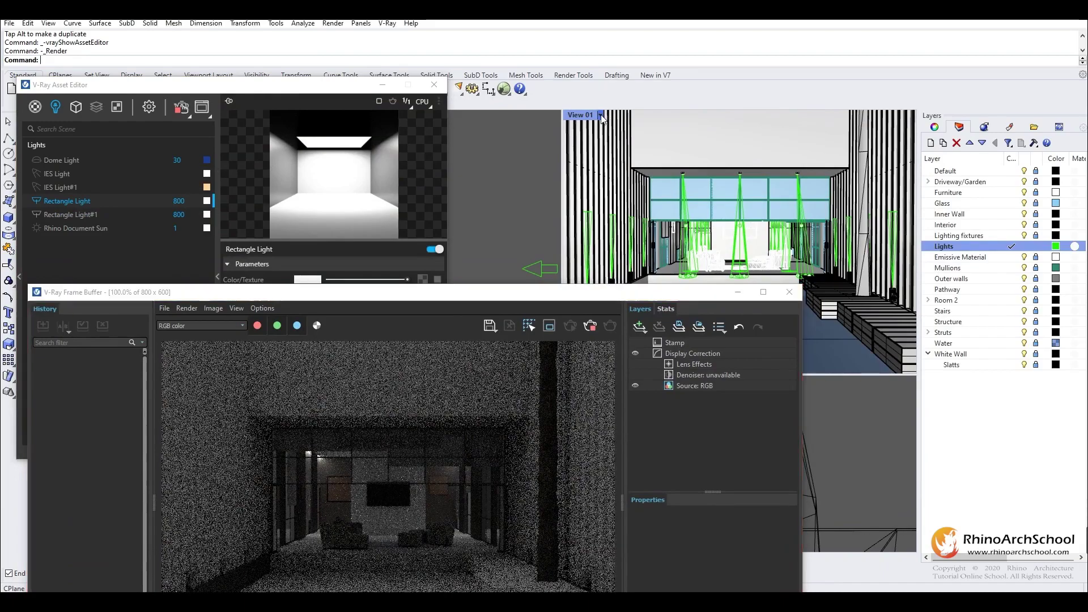
{"action": "left_click", "coordinate": [584, 156]}
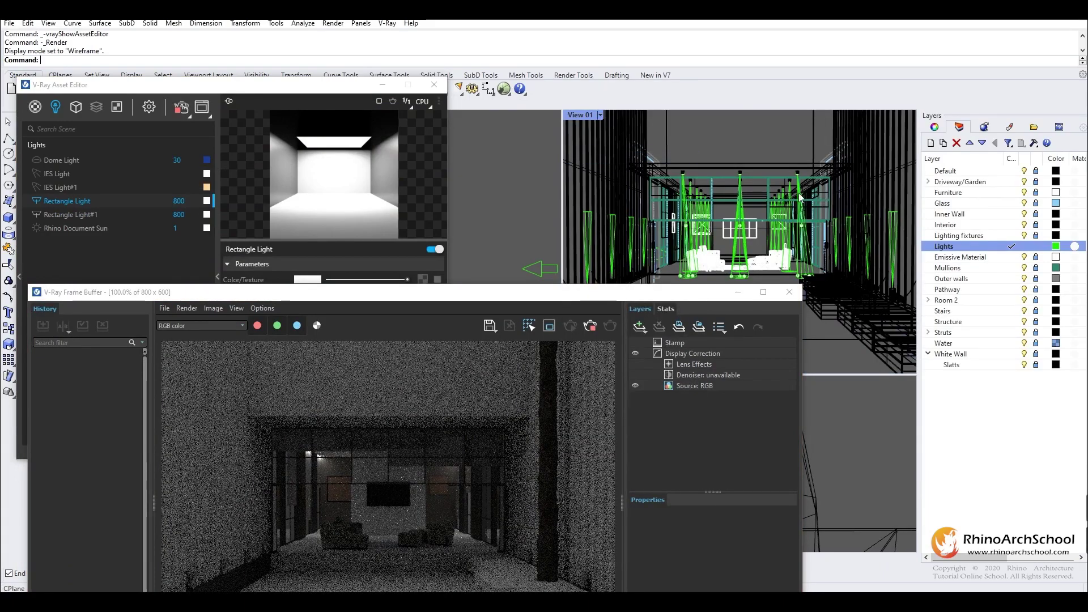
{"action": "left_click_drag", "start_coordinate": [611, 287], "coordinate": [692, 224]}
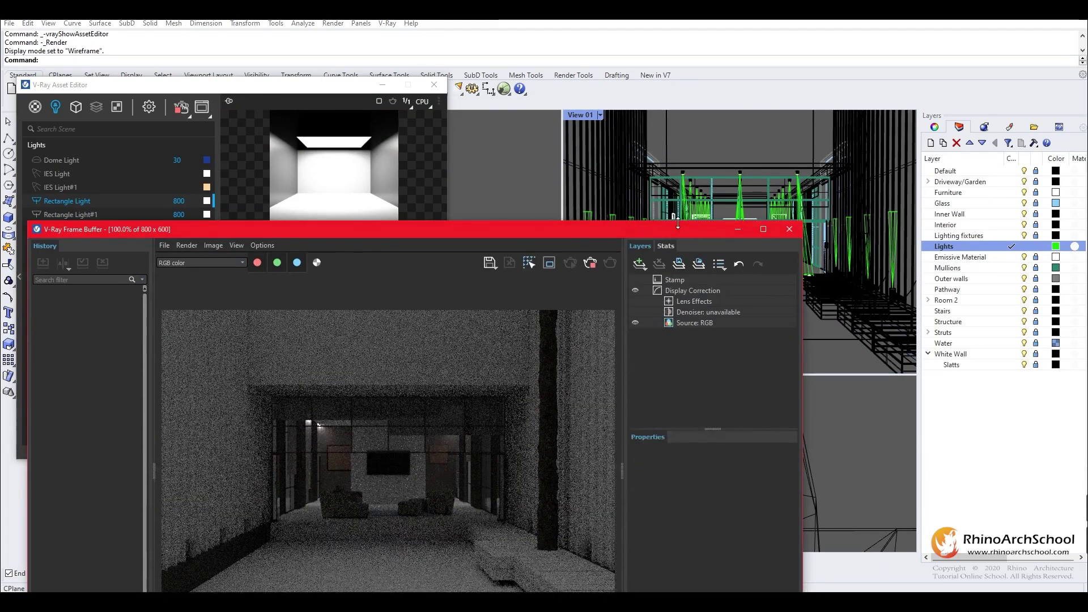
{"action": "left_click", "coordinate": [587, 118]}
{"action": "left_click", "coordinate": [590, 169]}
{"action": "mouse_move", "coordinate": [553, 231]}
{"action": "left_mouse_down"}
{"action": "mouse_move", "coordinate": [819, 93]}
{"action": "mouse_move", "coordinate": [642, 283]}
{"action": "left_mouse_up"}
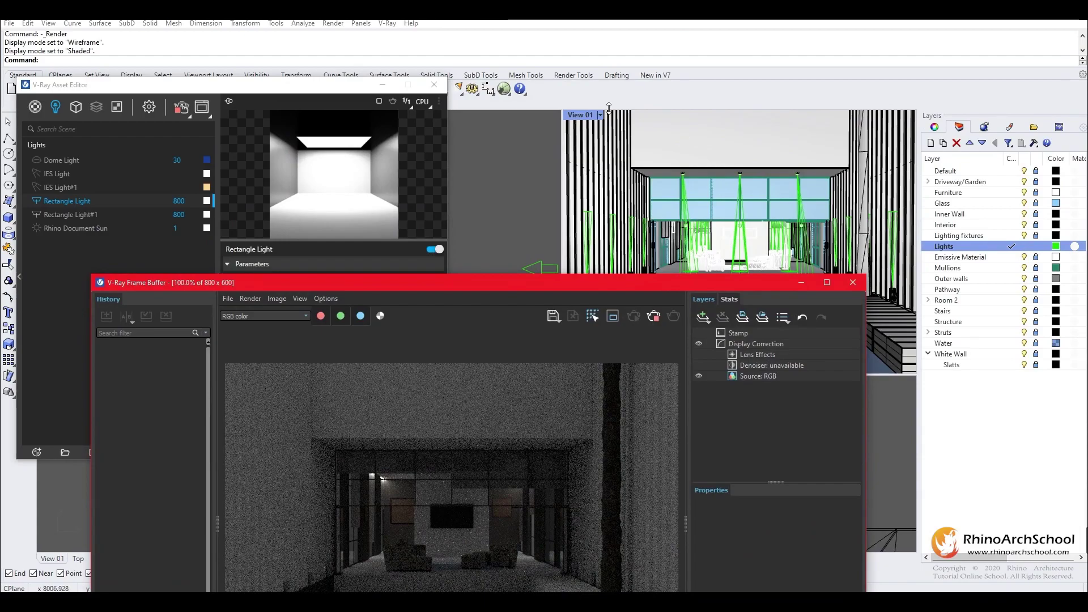
Close the render windows and change the Top viewport to a Perspective view in Shaded mode
{"action": "left_click_drag", "start_coordinate": [307, 92], "coordinate": [557, 198]}
{"action": "left_click_drag", "start_coordinate": [741, 312], "coordinate": [743, 302]}
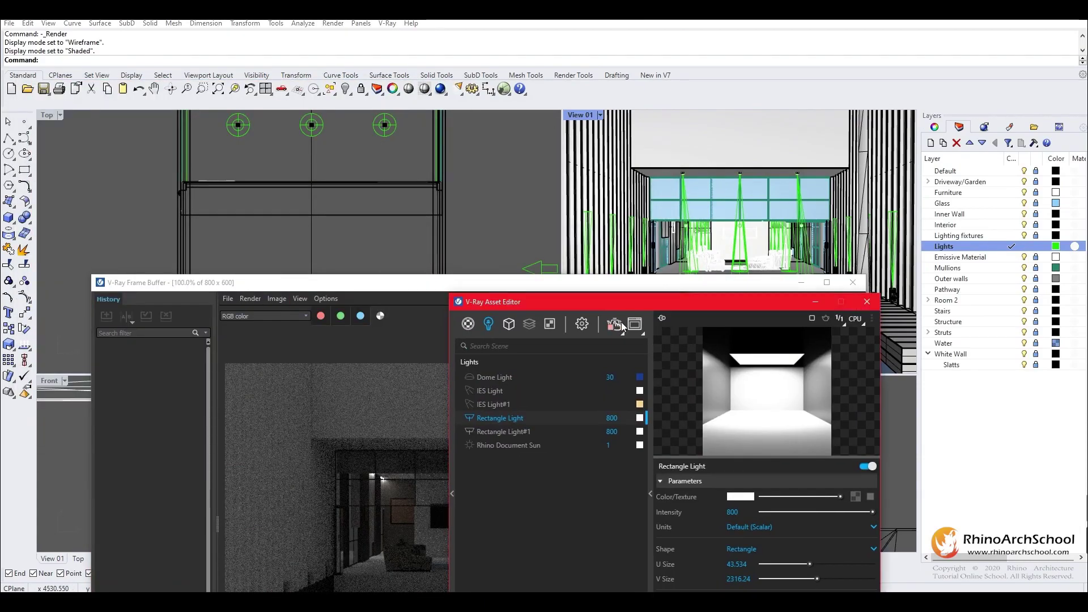
{"action": "left_click", "coordinate": [853, 282]}
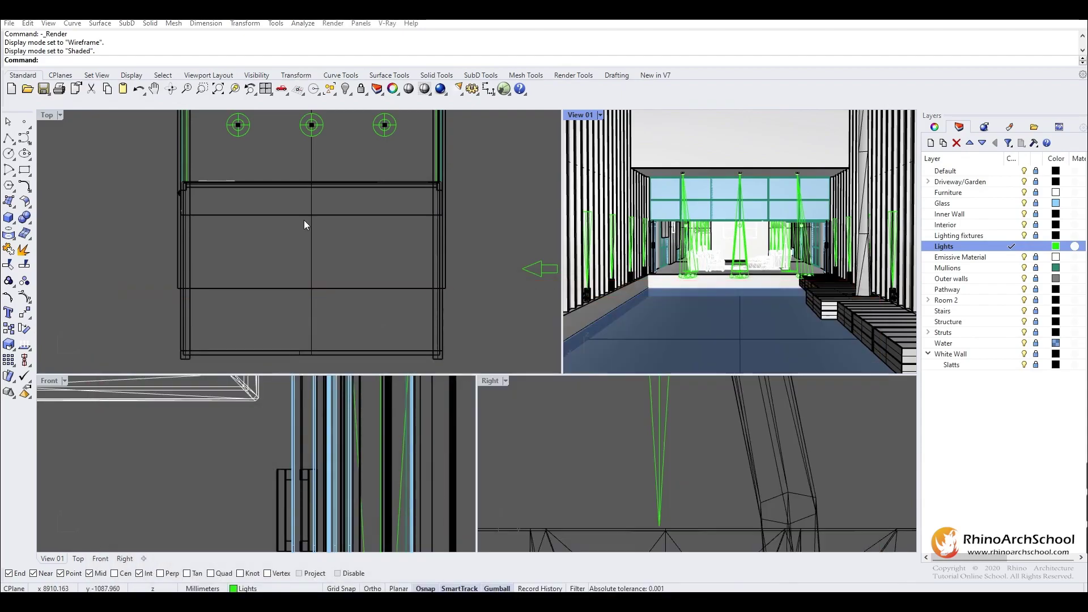
{"action": "left_click", "coordinate": [55, 118]}
{"action": "mouse_move", "coordinate": [107, 384]}
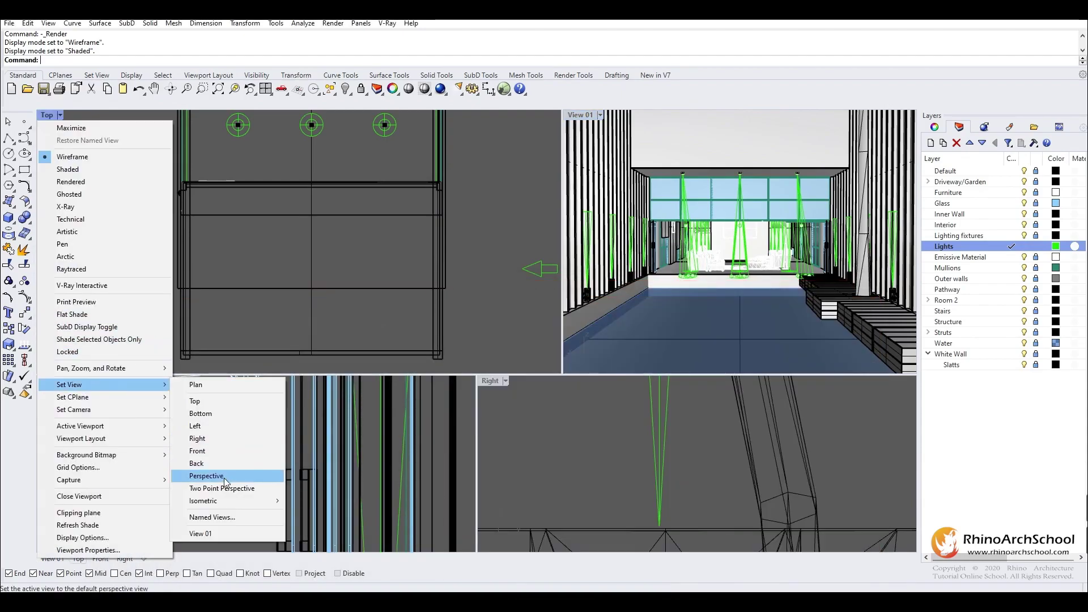
{"action": "left_click", "coordinate": [206, 476]}
{"action": "mouse_move", "coordinate": [227, 255]}
{"action": "right_mouse_down"}
{"action": "mouse_move", "coordinate": [270, 201]}
{"action": "mouse_move", "coordinate": [238, 187]}
{"action": "mouse_move", "coordinate": [269, 199]}
{"action": "mouse_move", "coordinate": [261, 182]}
{"action": "right_mouse_up"}
{"action": "left_click", "coordinate": [85, 115]}
{"action": "left_click", "coordinate": [94, 167]}
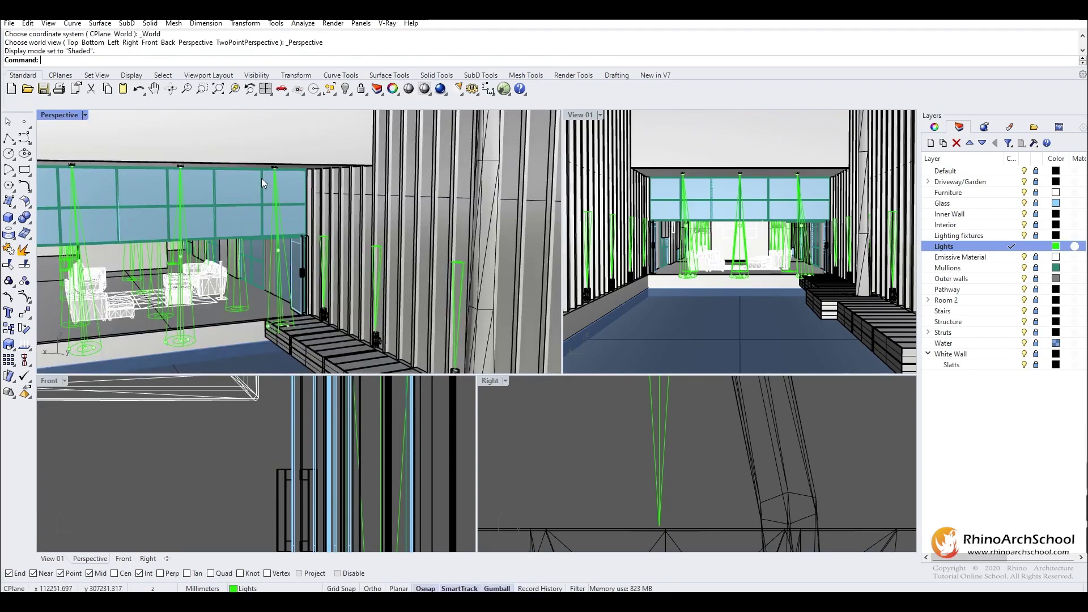
Unlock all layers from Default to Slatts
{"action": "left_click", "coordinate": [984, 172]}
{"action": "left_click", "coordinate": [987, 365], "text": "shift"}
{"action": "left_click", "coordinate": [1036, 364]}
Delete the two white surfaces covering the upper glazing on its interior side
{"action": "right_click_drag", "start_coordinate": [424, 238], "coordinate": [408, 243]}
{"action": "right_click_drag", "start_coordinate": [324, 259], "coordinate": [331, 198]}
{"action": "left_click", "coordinate": [224, 168]}
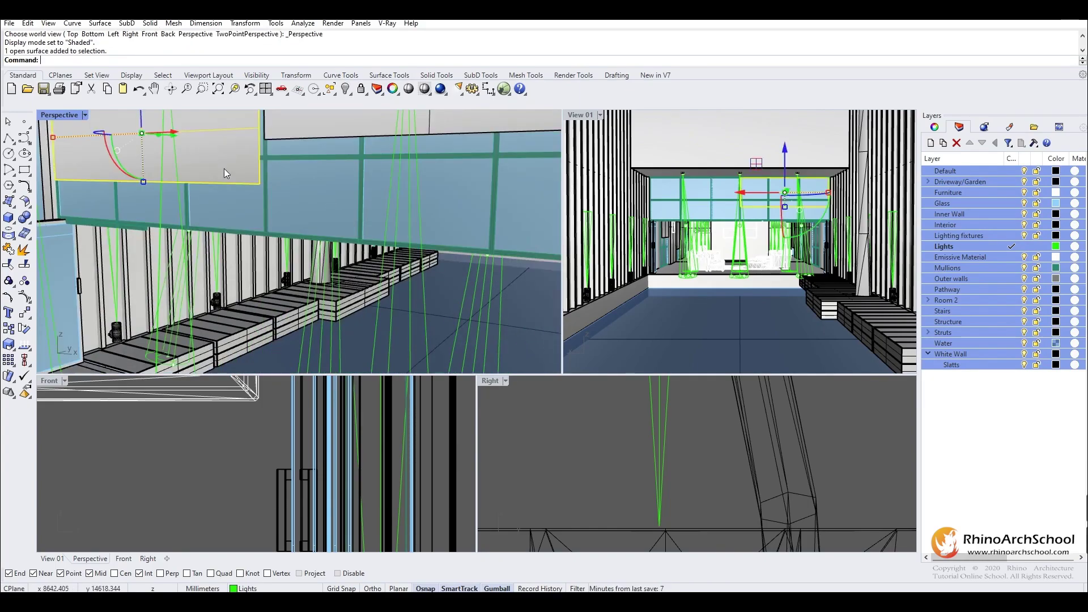
{"action": "key", "text": "Delete"}
{"action": "left_click", "coordinate": [319, 126]}
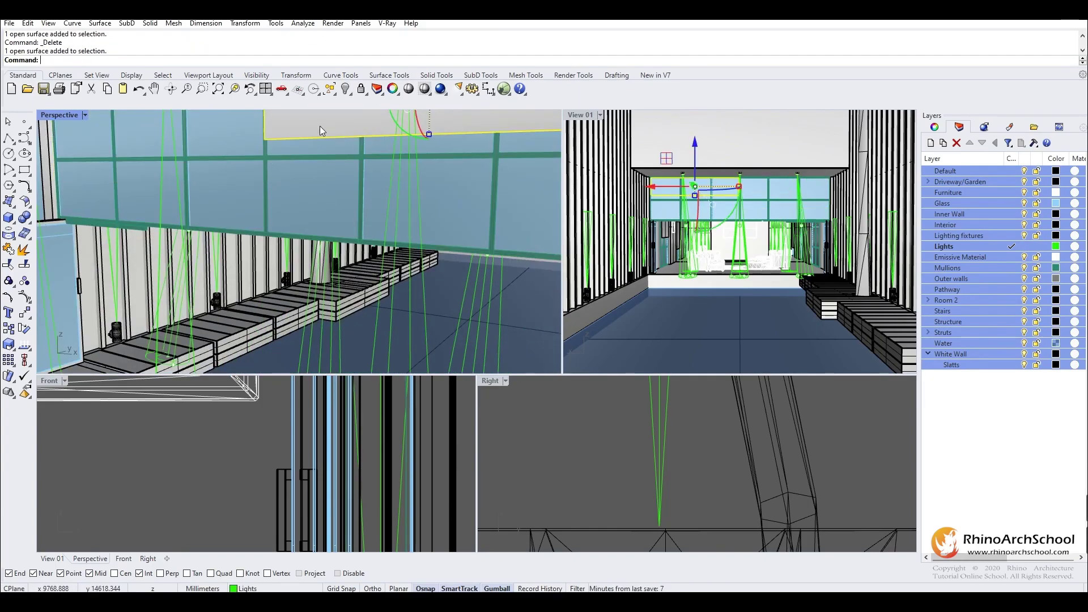
{"action": "key", "text": "Delete"}
Activate View 01 and start an interactive V-Ray render of it
{"action": "left_click", "coordinate": [590, 115]}
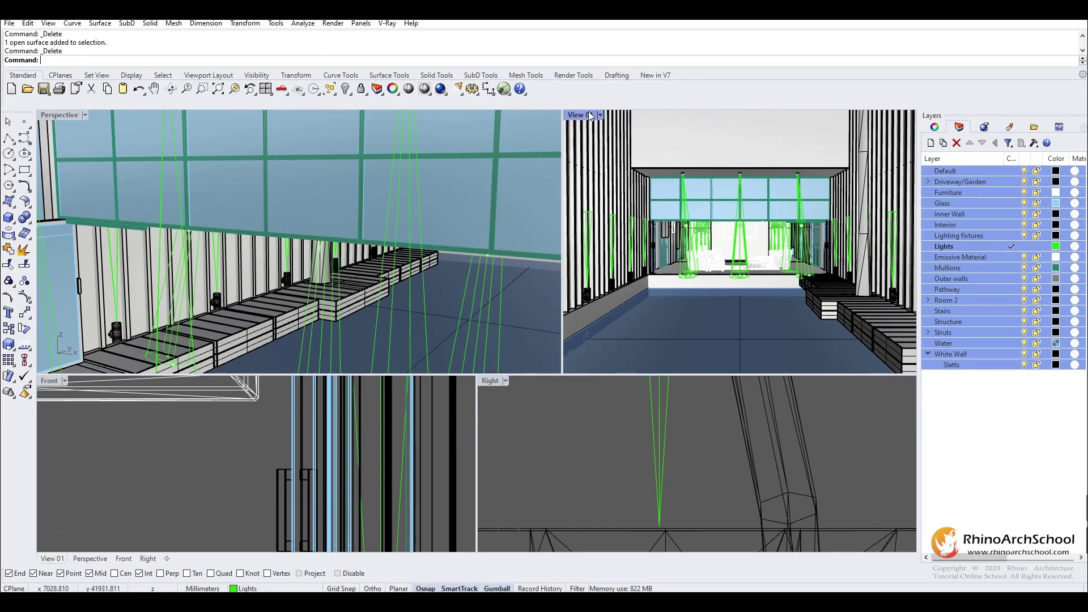
{"action": "left_click", "coordinate": [387, 23]}
{"action": "left_click", "coordinate": [407, 34]}
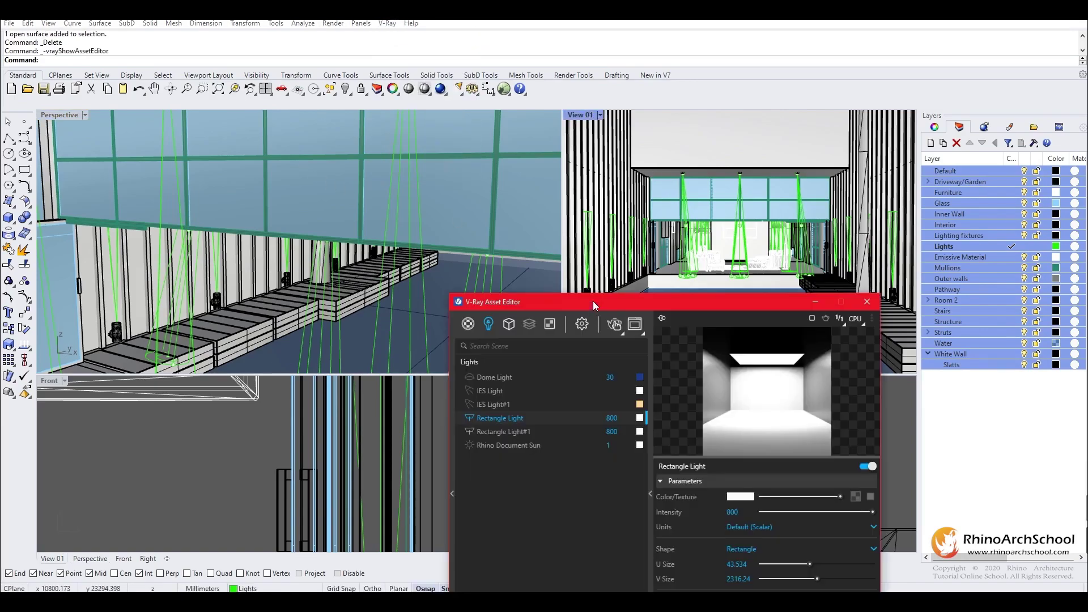
{"action": "left_click_drag", "start_coordinate": [594, 306], "coordinate": [184, 37]}
{"action": "left_click", "coordinate": [171, 55]}
{"action": "left_click", "coordinate": [204, 55]}
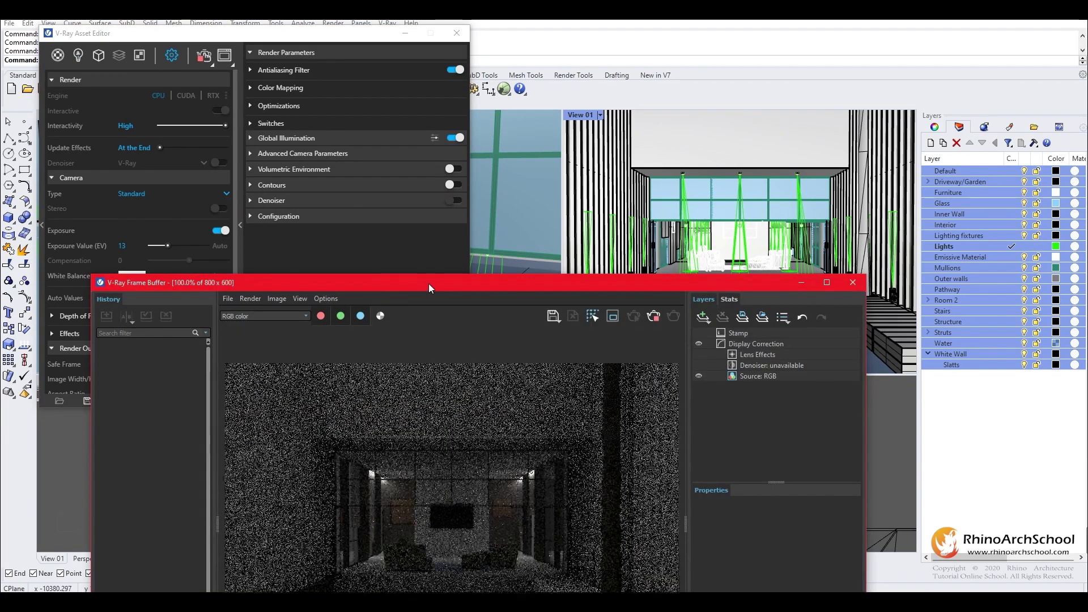
Examine the ceiling lights, wall art and floor edges of the interior in the View 01 render
{"action": "left_click_drag", "start_coordinate": [428, 286], "coordinate": [651, 110]}
{"action": "scroll", "coordinate": [749, 307], "scroll_direction": "up", "scroll_amount": 3}
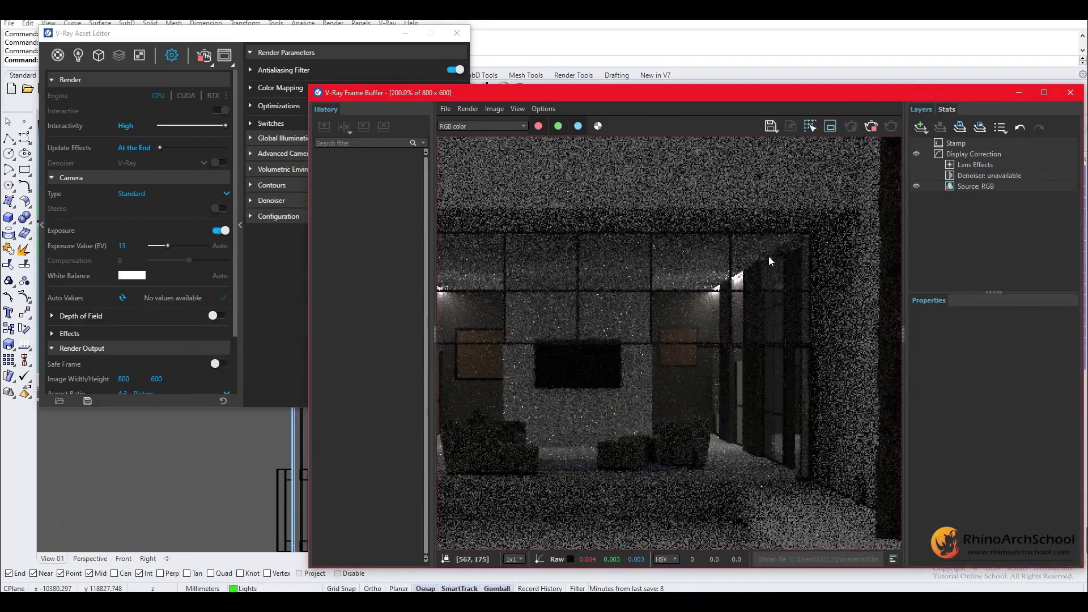
{"action": "scroll", "coordinate": [815, 247], "scroll_direction": "down", "scroll_amount": 3}
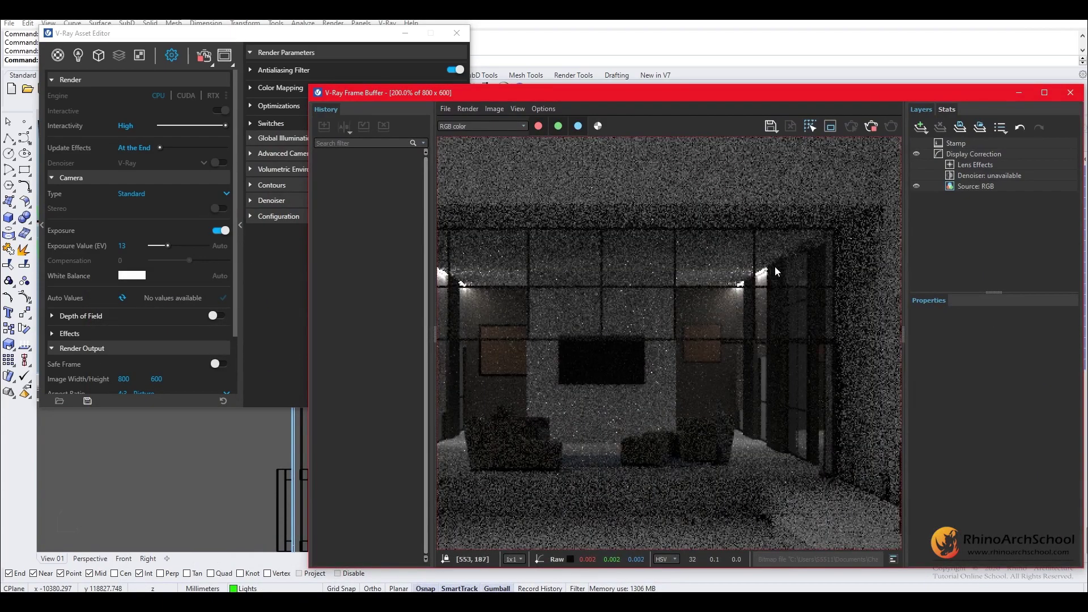
{"action": "scroll", "coordinate": [549, 294], "scroll_direction": "up", "scroll_amount": 3}
{"action": "left_click", "coordinate": [719, 327]}
{"action": "scroll", "coordinate": [723, 329], "scroll_direction": "down", "scroll_amount": 3}
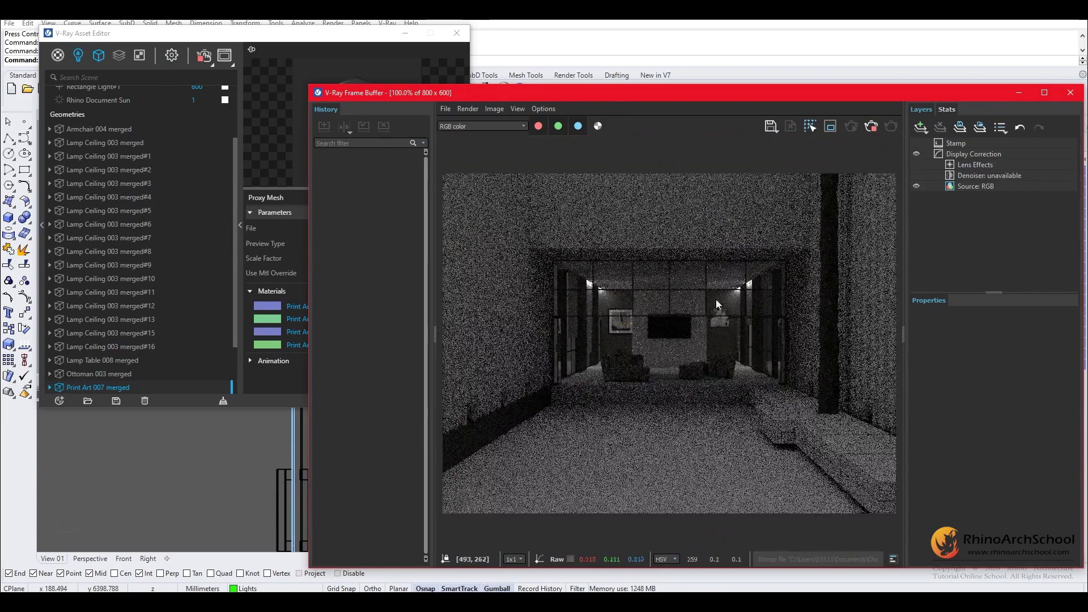
{"action": "scroll", "coordinate": [778, 287], "scroll_direction": "up", "scroll_amount": 2}
{"action": "scroll", "coordinate": [777, 274], "scroll_direction": "down", "scroll_amount": 2}
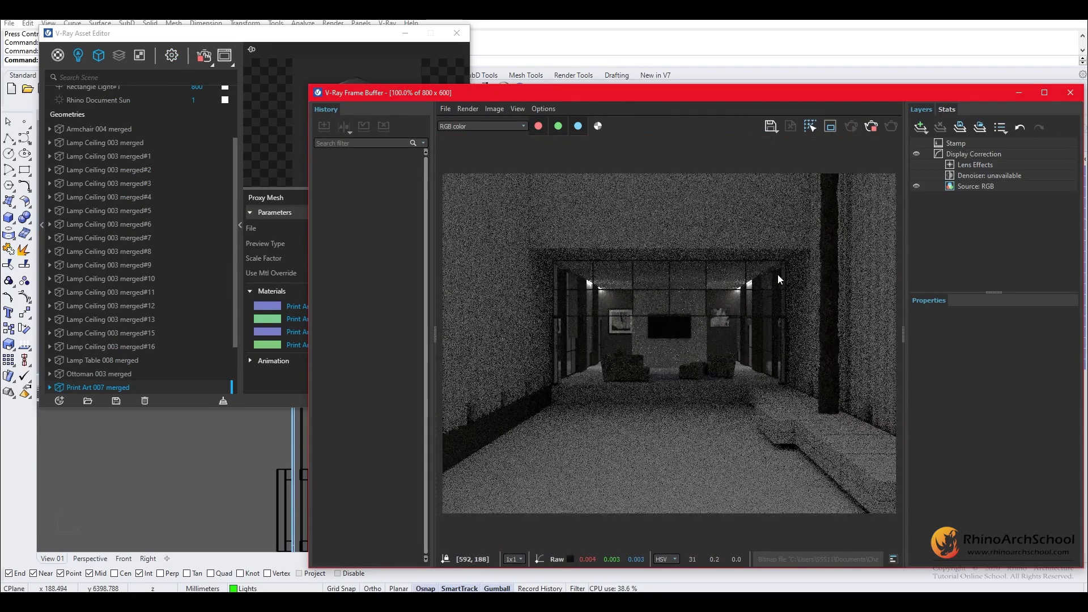
{"action": "scroll", "coordinate": [585, 374], "scroll_direction": "up", "scroll_amount": 2}
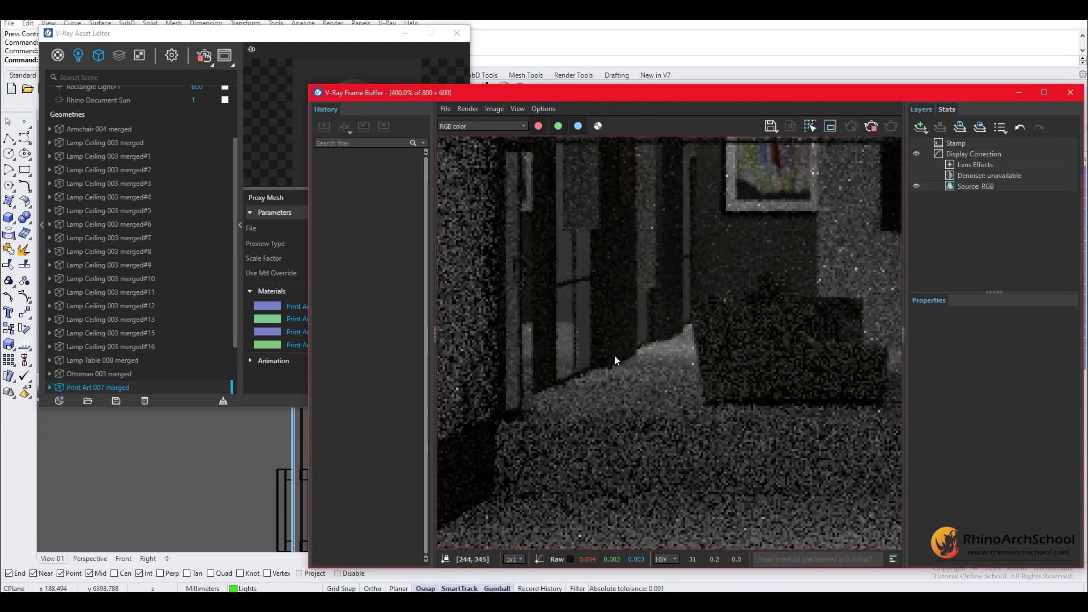
{"action": "scroll", "coordinate": [651, 335], "scroll_direction": "down", "scroll_amount": 1}
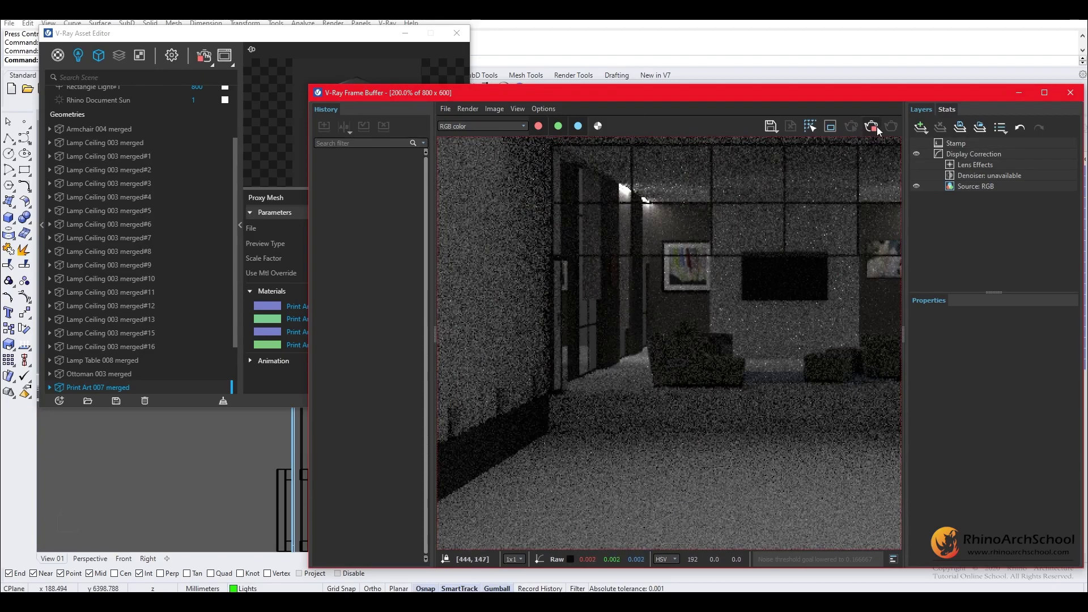
Draw a small V-Ray rectangle light on the floor at the base of the interior side wall
{"action": "left_click", "coordinate": [385, 62]}
{"action": "left_click", "coordinate": [457, 33]}
{"action": "right_click_drag", "start_coordinate": [357, 266], "coordinate": [268, 306]}
{"action": "right_click_drag", "start_coordinate": [549, 233], "coordinate": [203, 127]}
{"action": "scroll", "coordinate": [296, 238], "scroll_direction": "up", "scroll_amount": 8}
{"action": "left_click", "coordinate": [387, 24]}
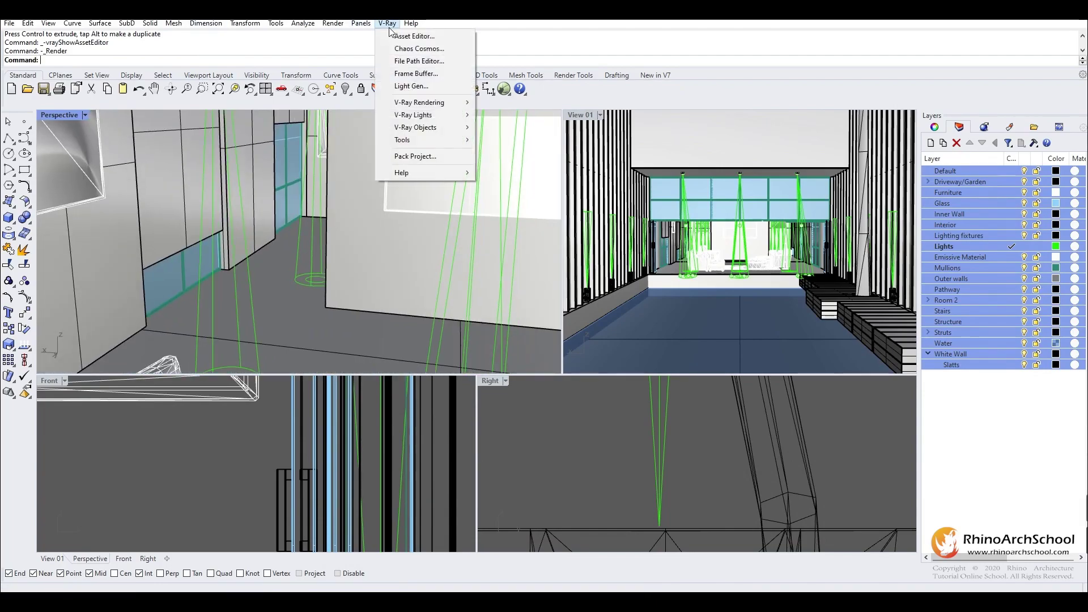
{"action": "mouse_move", "coordinate": [447, 115]}
{"action": "left_click", "coordinate": [523, 120]}
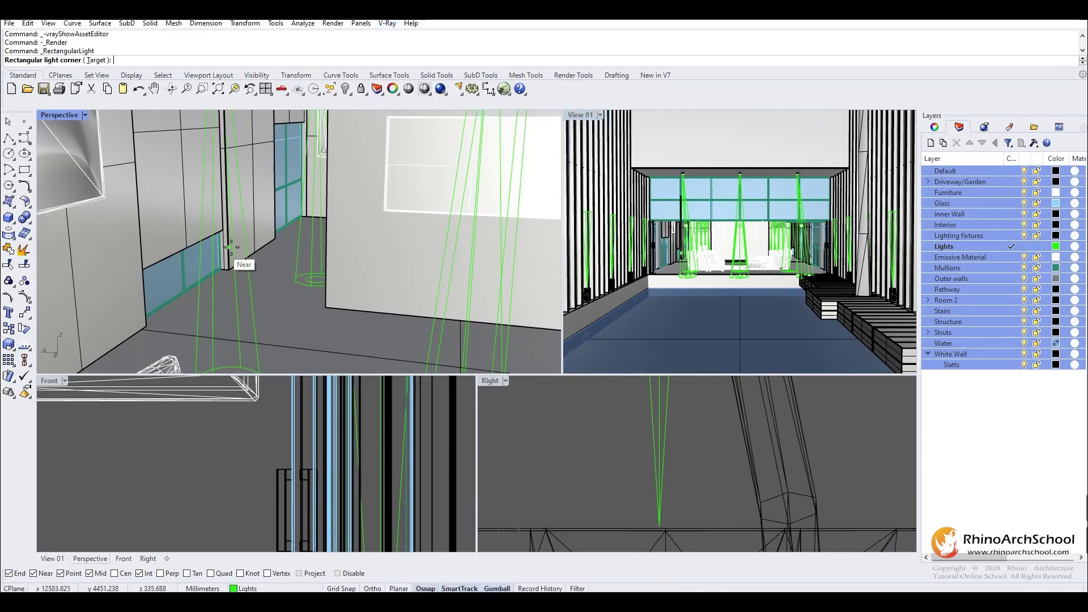
{"action": "scroll", "coordinate": [221, 255], "scroll_direction": "up", "scroll_amount": 5}
{"action": "left_click", "coordinate": [219, 290]}
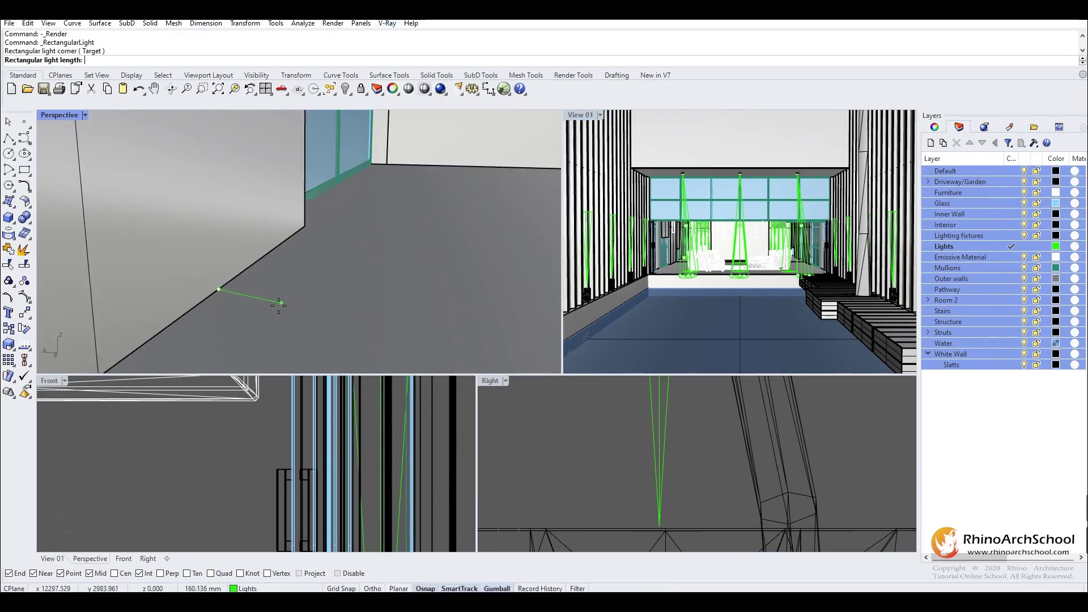
{"action": "left_click", "coordinate": [240, 291]}
{"action": "left_click", "coordinate": [206, 318]}
{"action": "left_click", "coordinate": [232, 315]}
{"action": "left_click", "coordinate": [255, 324]}
Position the small rectangle light at the wall base and paste a copy of it in place
{"action": "left_click_drag", "start_coordinate": [243, 331], "coordinate": [219, 288]}
{"action": "right_click_drag", "start_coordinate": [281, 278], "coordinate": [310, 278]}
{"action": "left_click_drag", "start_coordinate": [317, 269], "coordinate": [376, 279]}
{"action": "key", "text": "ctrl+c"}
{"action": "key", "text": "ctrl+v"}
Select the small floor-level lights and arrange them along the foot of the side wall
{"action": "left_click", "coordinate": [170, 255], "text": "shift"}
{"action": "left_click", "coordinate": [215, 283]}
{"action": "right_click_drag", "start_coordinate": [257, 263], "coordinate": [329, 243]}
{"action": "scroll", "coordinate": [329, 242], "scroll_direction": "down", "scroll_amount": 5}
{"action": "left_click_drag", "start_coordinate": [282, 259], "coordinate": [78, 304]}
{"action": "right_click_drag", "start_coordinate": [113, 289], "coordinate": [309, 269]}
{"action": "scroll", "coordinate": [246, 310], "scroll_direction": "up", "scroll_amount": 6}
{"action": "left_click_drag", "start_coordinate": [276, 298], "coordinate": [263, 299]}
{"action": "right_click_drag", "start_coordinate": [225, 299], "coordinate": [262, 289]}
{"action": "left_click_drag", "start_coordinate": [249, 279], "coordinate": [244, 278]}
{"action": "right_click_drag", "start_coordinate": [238, 282], "coordinate": [189, 247]}
{"action": "scroll", "coordinate": [288, 244], "scroll_direction": "up", "scroll_amount": 4}
{"action": "scroll", "coordinate": [440, 221], "scroll_direction": "down", "scroll_amount": 3}
Place a pair of the small floor-level lights at the base of the opposite side wall
{"action": "left_click_drag", "start_coordinate": [177, 249], "coordinate": [454, 260]}
{"action": "right_click_drag", "start_coordinate": [454, 260], "coordinate": [398, 254]}
{"action": "scroll", "coordinate": [452, 211], "scroll_direction": "up", "scroll_amount": 3}
{"action": "left_click_drag", "start_coordinate": [396, 257], "coordinate": [405, 294]}
{"action": "right_click_drag", "start_coordinate": [405, 294], "coordinate": [421, 285]}
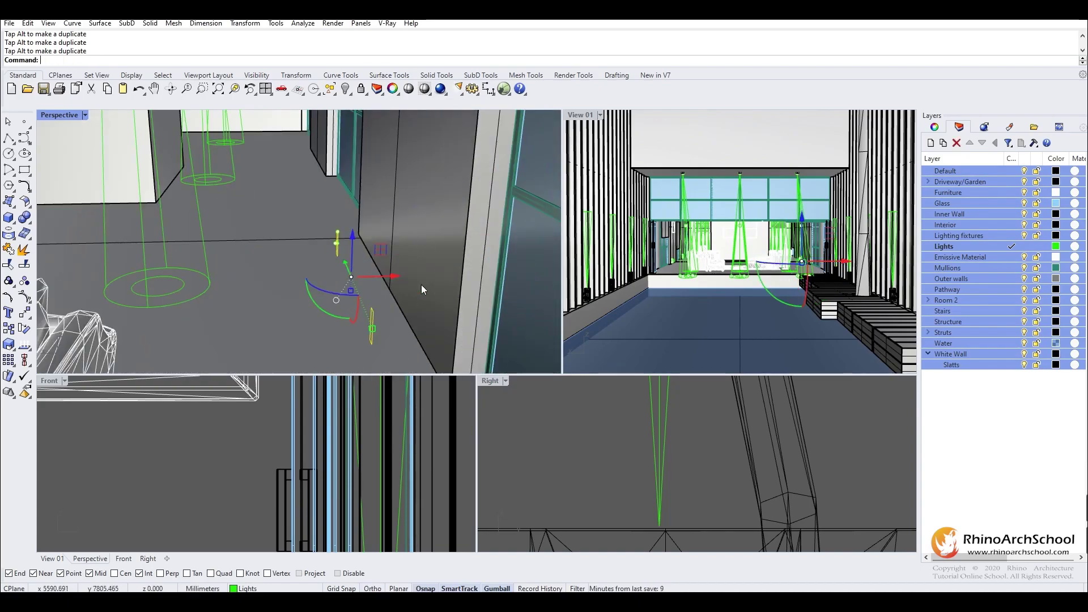
{"action": "left_click_drag", "start_coordinate": [398, 274], "coordinate": [434, 272]}
{"action": "right_click_drag", "start_coordinate": [434, 271], "coordinate": [396, 266]}
Position the next small floor-level lights along the base of the opposite wall
{"action": "left_click_drag", "start_coordinate": [424, 274], "coordinate": [88, 209]}
{"action": "right_click_drag", "start_coordinate": [91, 213], "coordinate": [444, 298]}
{"action": "left_click_drag", "start_coordinate": [445, 298], "coordinate": [293, 294]}
Start an interactive render of View 01 and region-render the new floor-level lights along one side wall
{"action": "left_click", "coordinate": [376, 24]}
{"action": "left_click", "coordinate": [391, 36]}
{"action": "scroll", "coordinate": [119, 138], "scroll_direction": "up", "scroll_amount": 3}
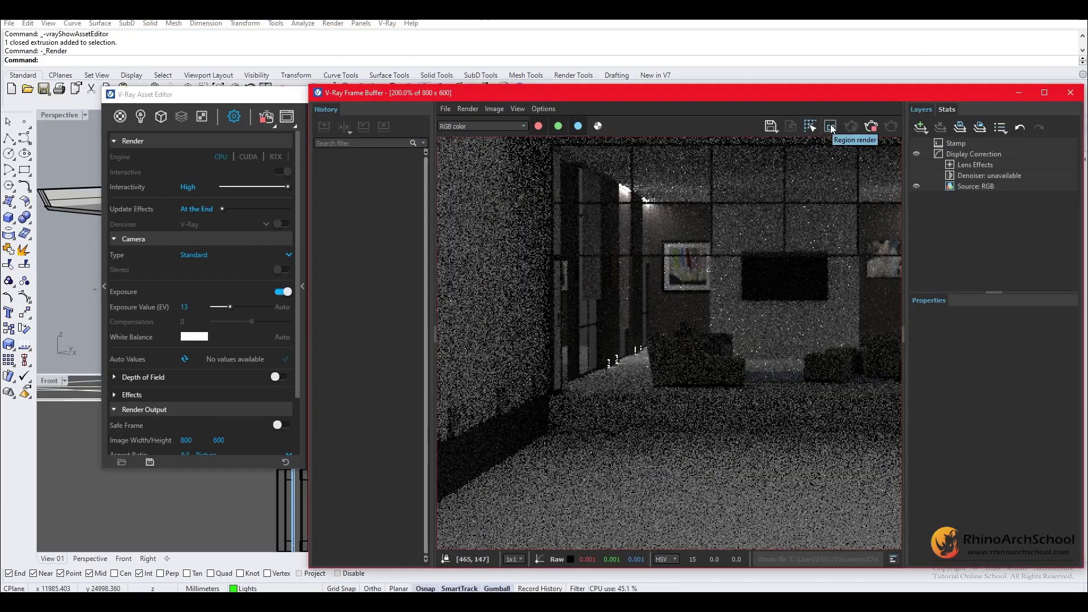
{"action": "left_click", "coordinate": [831, 127]}
{"action": "left_click_drag", "start_coordinate": [656, 333], "coordinate": [589, 391]}
{"action": "scroll", "coordinate": [633, 362], "scroll_direction": "up", "scroll_amount": 4}
{"action": "scroll", "coordinate": [639, 365], "scroll_direction": "down", "scroll_amount": 4}
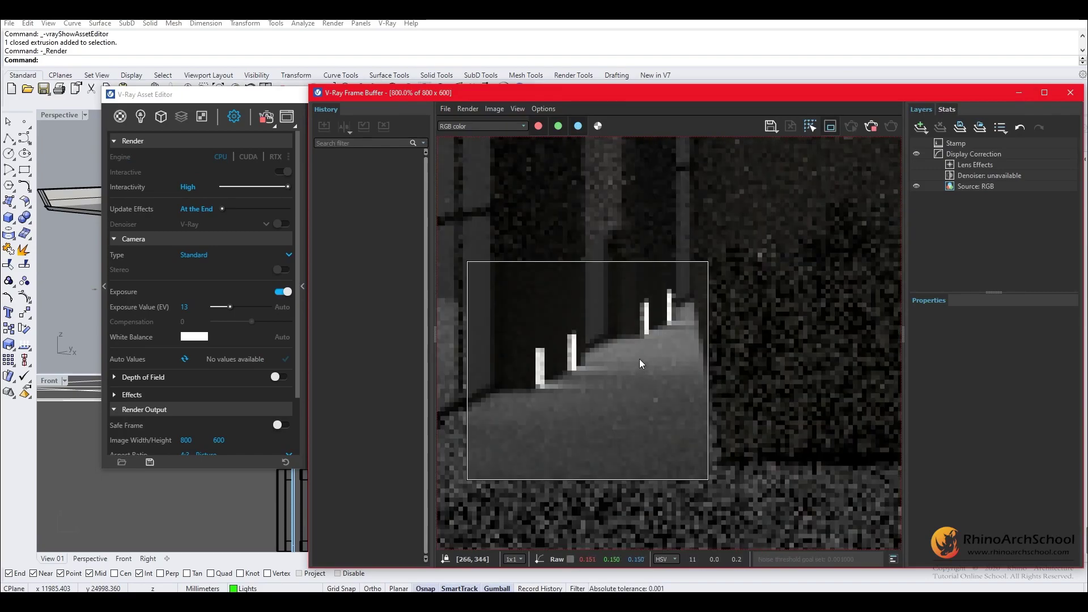
Redraw the render region around the floor-level lights along the opposite side wall
{"action": "mouse_move", "coordinate": [553, 284]}
{"action": "left_mouse_down"}
{"action": "mouse_move", "coordinate": [635, 334]}
{"action": "mouse_move", "coordinate": [704, 401]}
{"action": "left_mouse_up"}
{"action": "scroll", "coordinate": [705, 400], "scroll_direction": "down", "scroll_amount": 1}
{"action": "left_click_drag", "start_coordinate": [807, 340], "coordinate": [698, 376]}
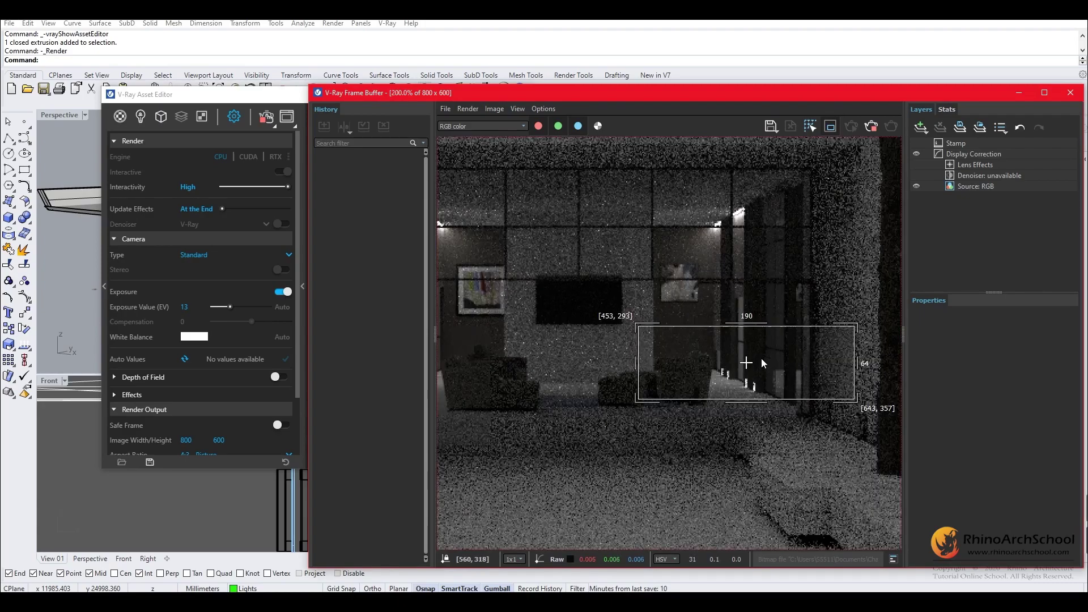
Redraw the render region over the side wall's lights and the floor area beneath them to examine their glow
{"action": "scroll", "coordinate": [767, 277], "scroll_direction": "up", "scroll_amount": 1}
{"action": "left_click_drag", "start_coordinate": [747, 267], "coordinate": [684, 384]}
{"action": "left_click_drag", "start_coordinate": [788, 264], "coordinate": [638, 491]}
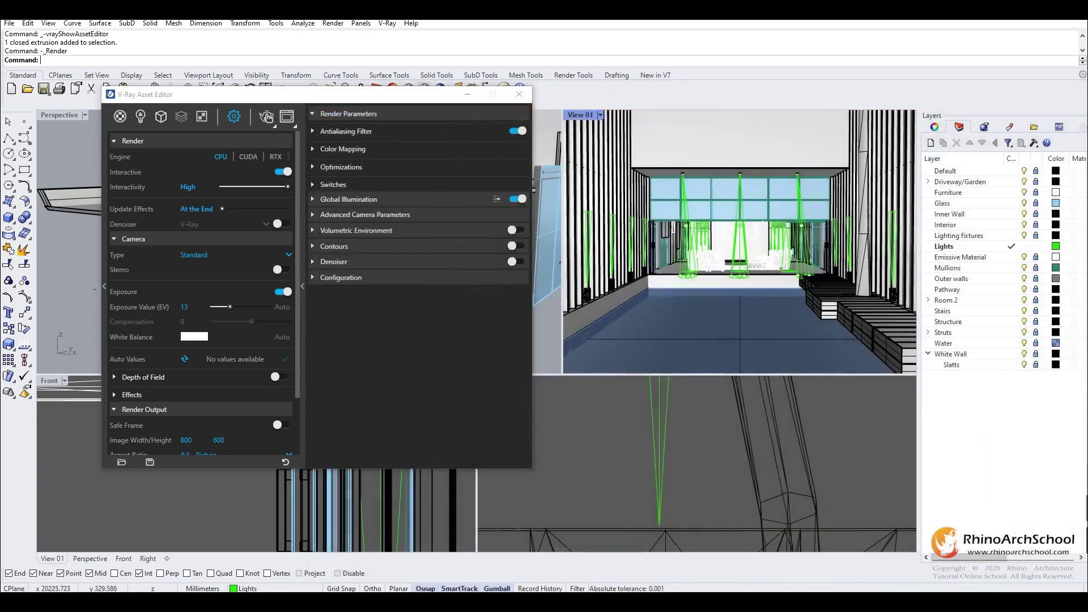
Switch off interactive rendering, set the output image width to 1000, and start a production render of View 01
{"action": "left_click", "coordinate": [140, 117]}
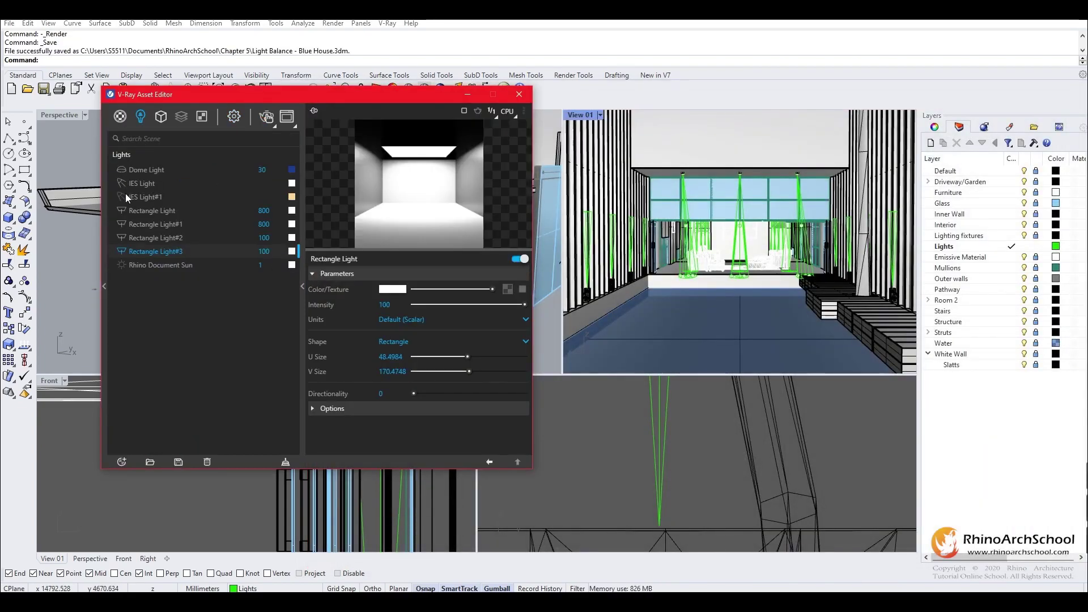
{"action": "left_click", "coordinate": [232, 119]}
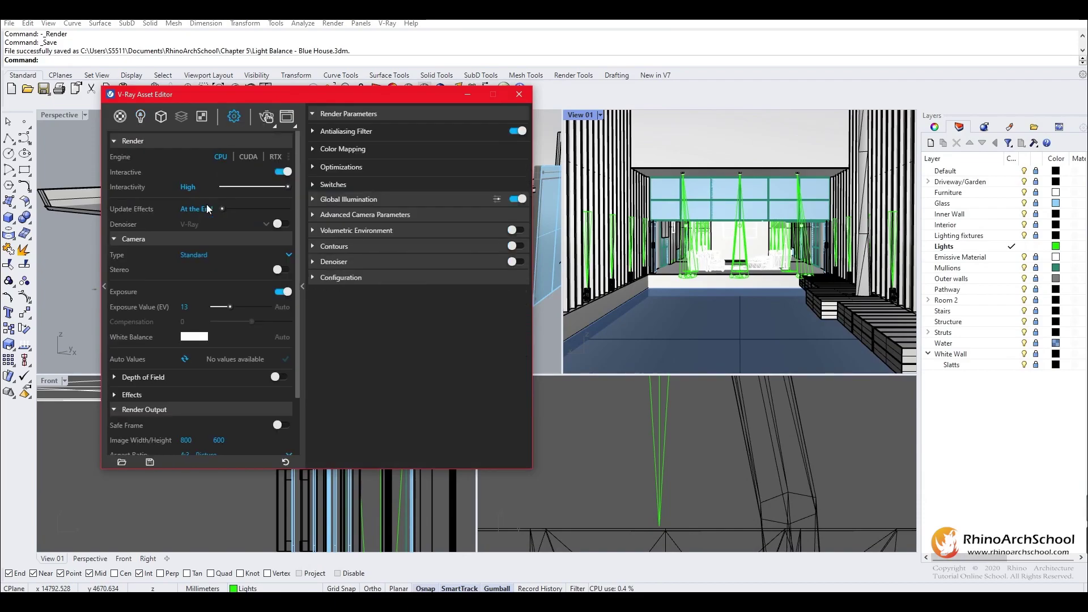
{"action": "left_click", "coordinate": [281, 171]}
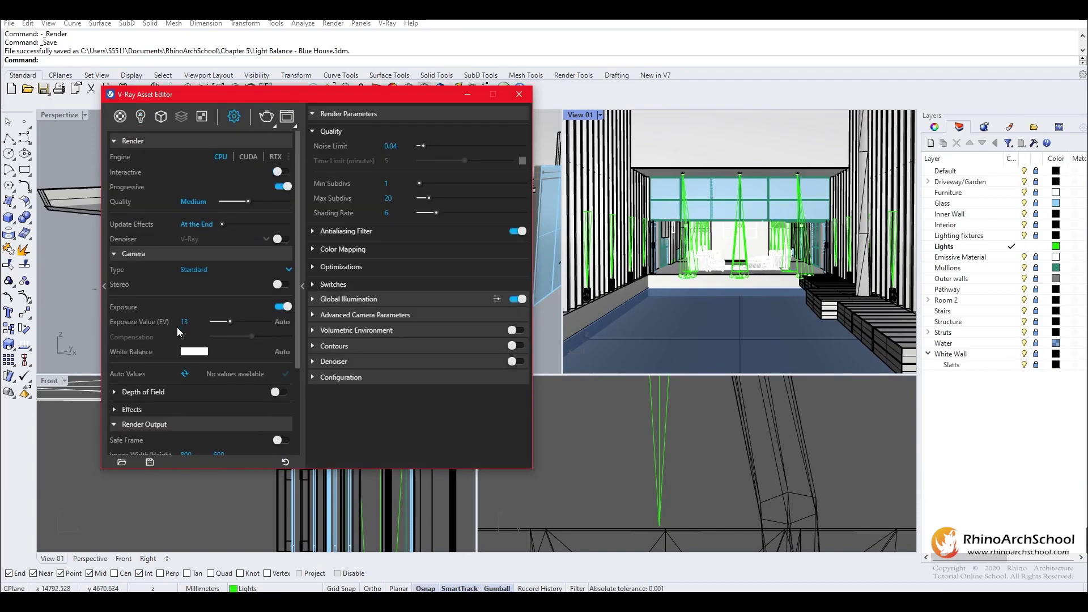
{"action": "scroll", "coordinate": [177, 326], "scroll_direction": "down", "scroll_amount": 3}
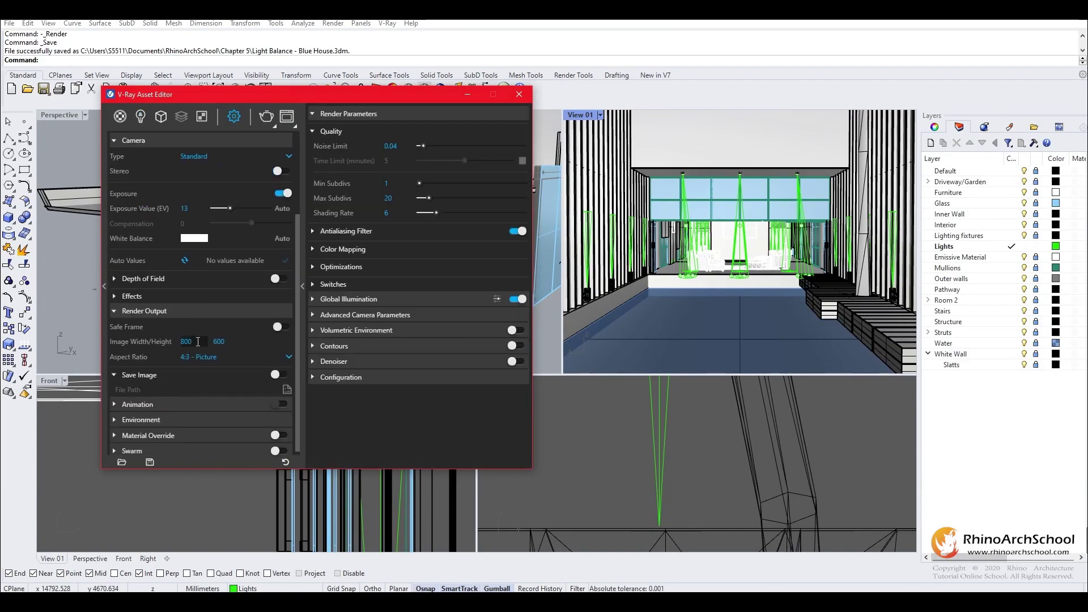
{"action": "type", "text": "1000"}
{"action": "key", "text": "Return"}
{"action": "left_click", "coordinate": [265, 116]}
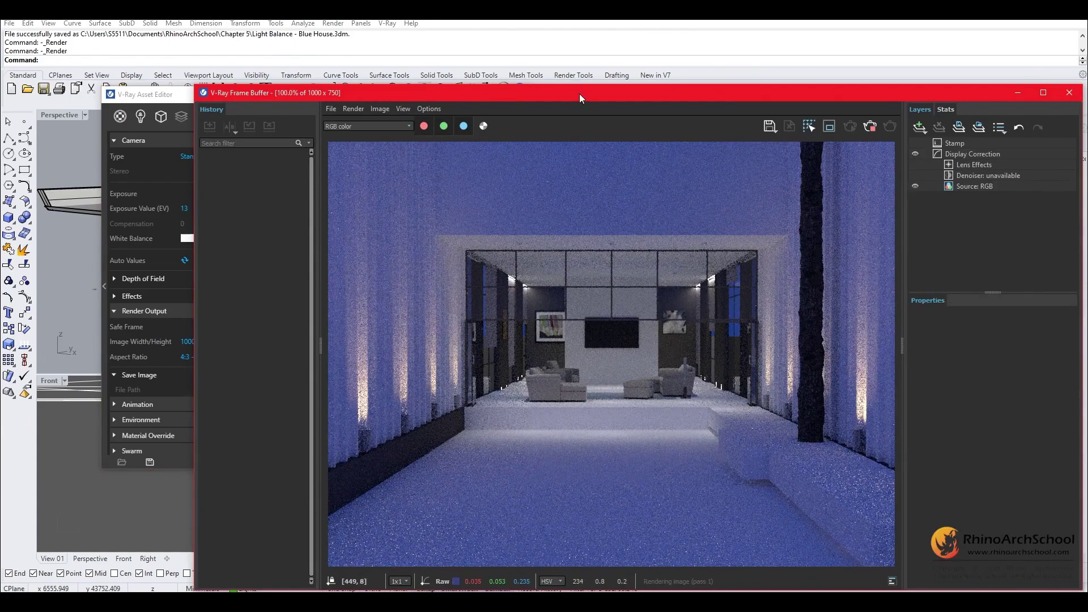
Arrange the frame buffer and asset editor windows to examine the evening render, and close the frame buffer
{"action": "left_click_drag", "start_coordinate": [579, 93], "coordinate": [661, 66]}
{"action": "left_click_drag", "start_coordinate": [212, 97], "coordinate": [126, 92]}
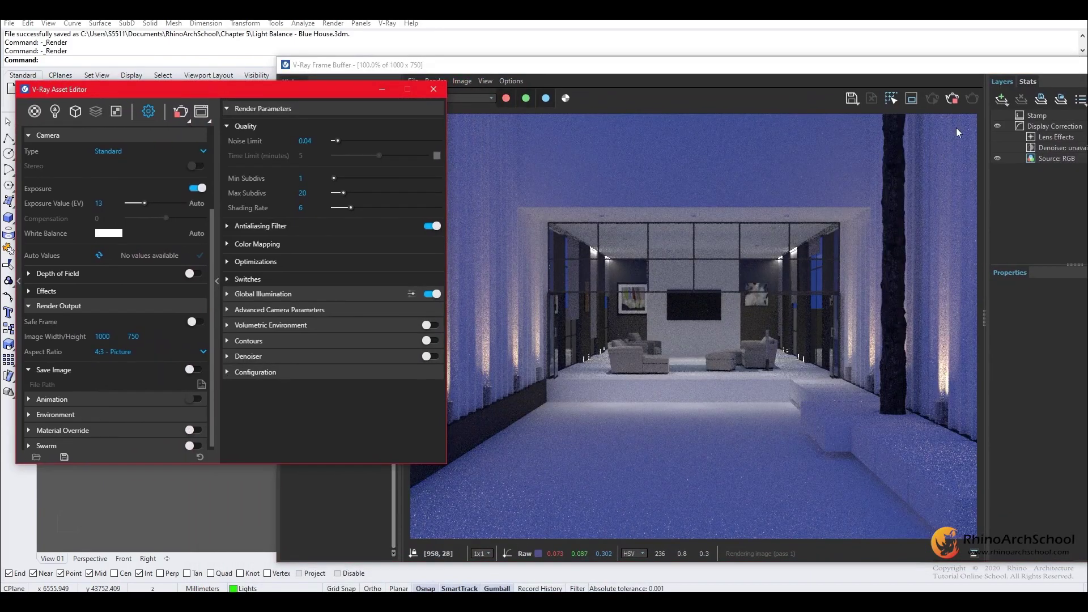
{"action": "left_click_drag", "start_coordinate": [957, 71], "coordinate": [871, 64]}
{"action": "left_click", "coordinate": [1065, 58]}
Set the Dome Light's intensity to 25 and the camera exposure value to 13.5 for a new production render
{"action": "left_click", "coordinate": [55, 112]}
{"action": "left_click", "coordinate": [117, 164]}
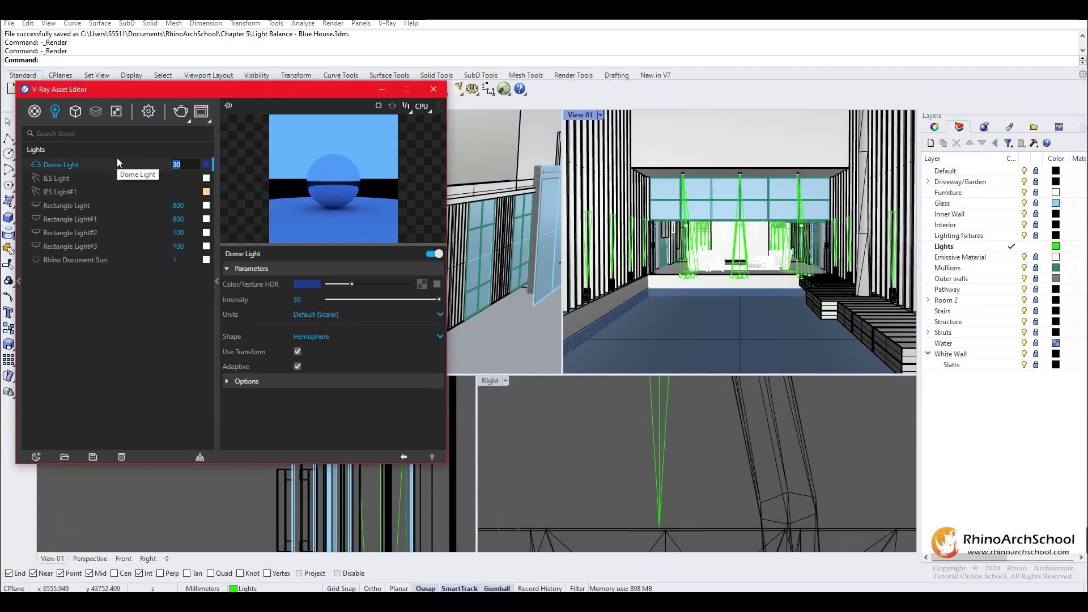
{"action": "type", "text": "25"}
{"action": "key", "text": "Return"}
{"action": "left_click", "coordinate": [149, 111]}
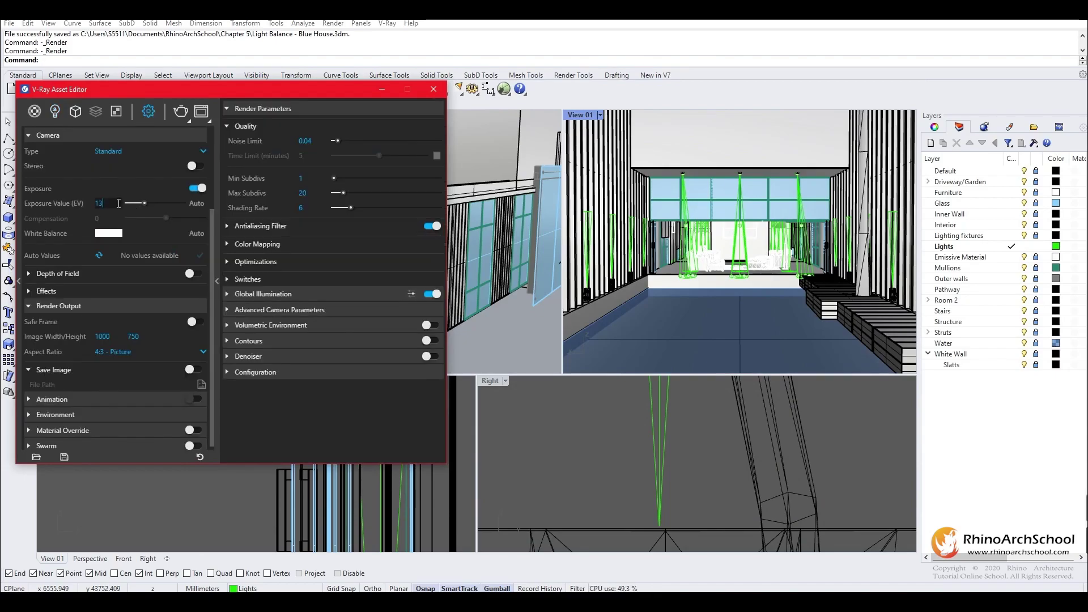
{"action": "left_click", "coordinate": [180, 113]}
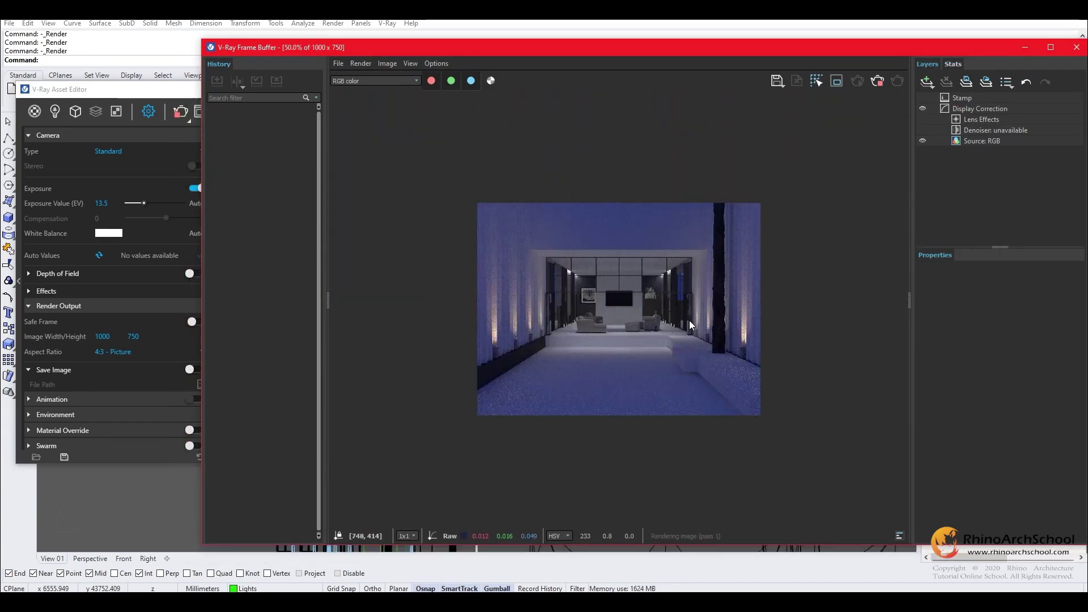
Change the Dome Light's color to a deeper, more saturated blue
{"action": "left_click", "coordinate": [140, 97]}
{"action": "left_click", "coordinate": [55, 112]}
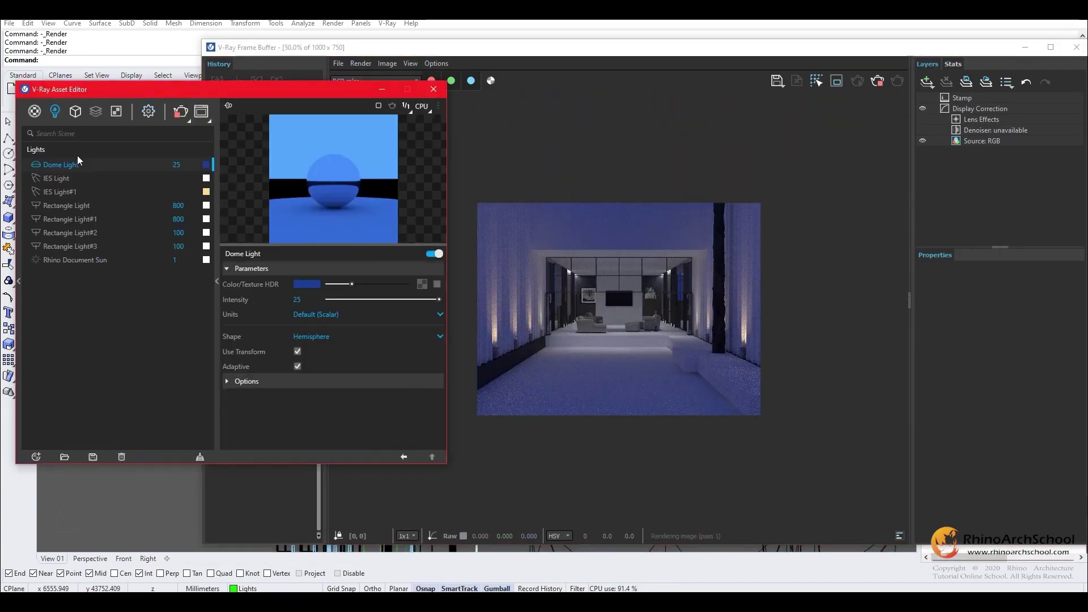
{"action": "left_click", "coordinate": [207, 165]}
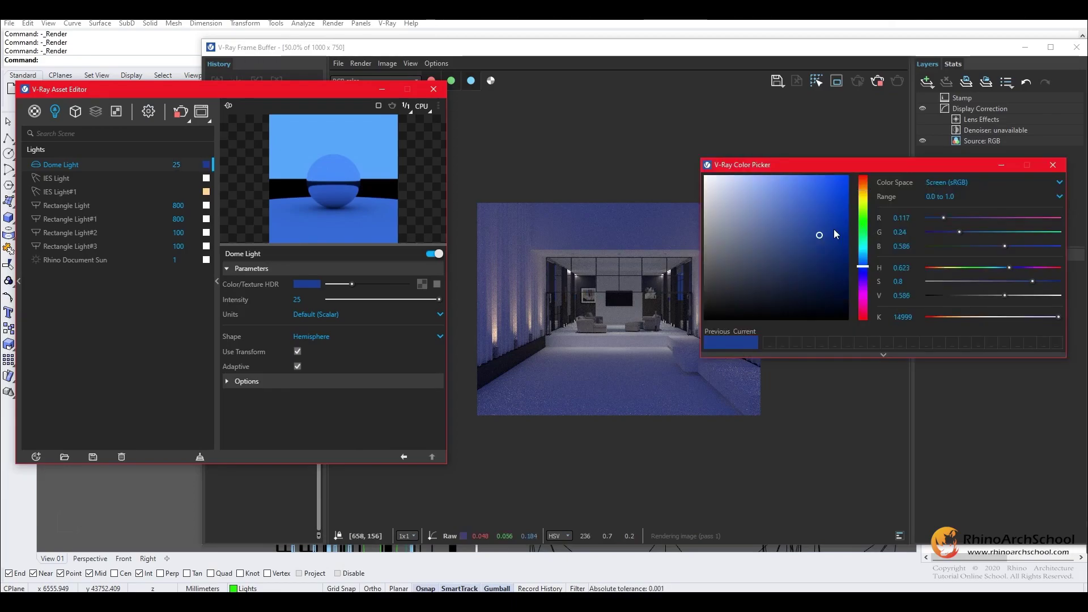
{"action": "left_click", "coordinate": [1053, 165]}
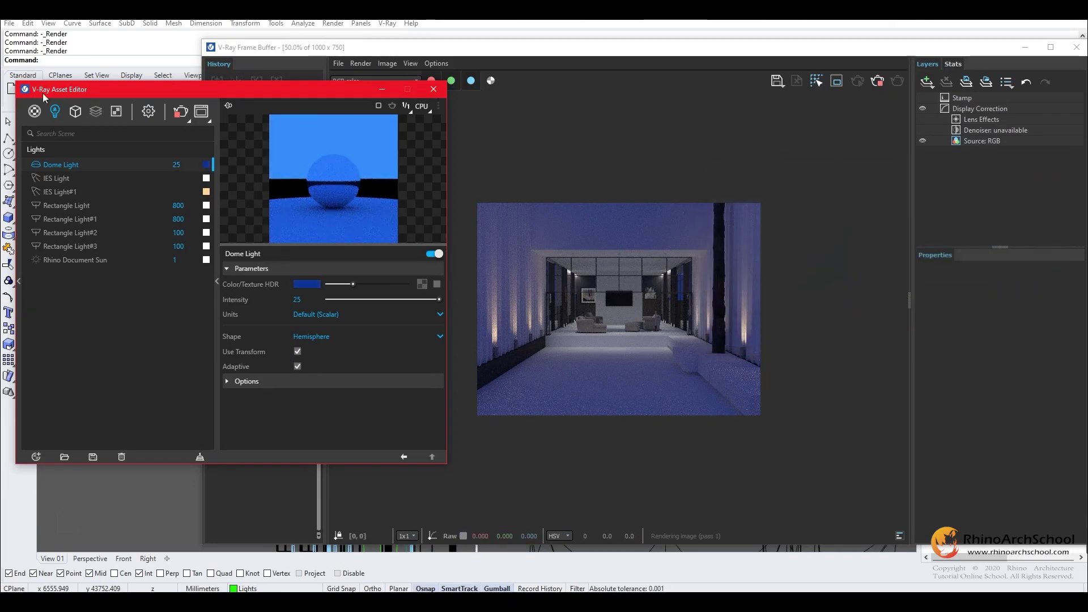
Raise the white IES Light's intensity to 82397 lm and restart the production render to check the result
{"action": "left_click", "coordinate": [77, 180]}
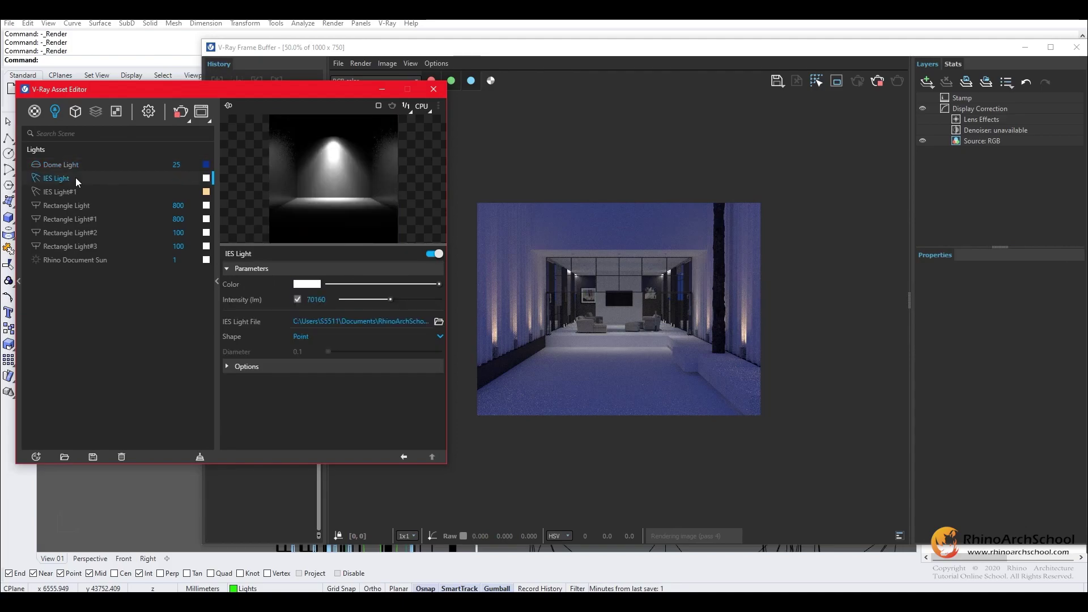
{"action": "left_click", "coordinate": [158, 192]}
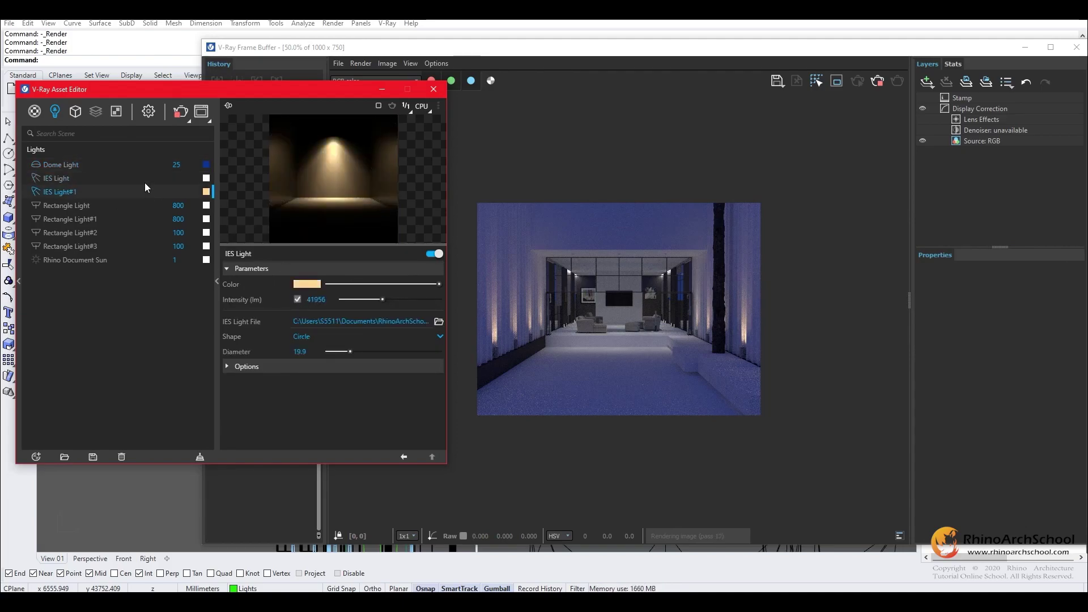
{"action": "left_click", "coordinate": [140, 173]}
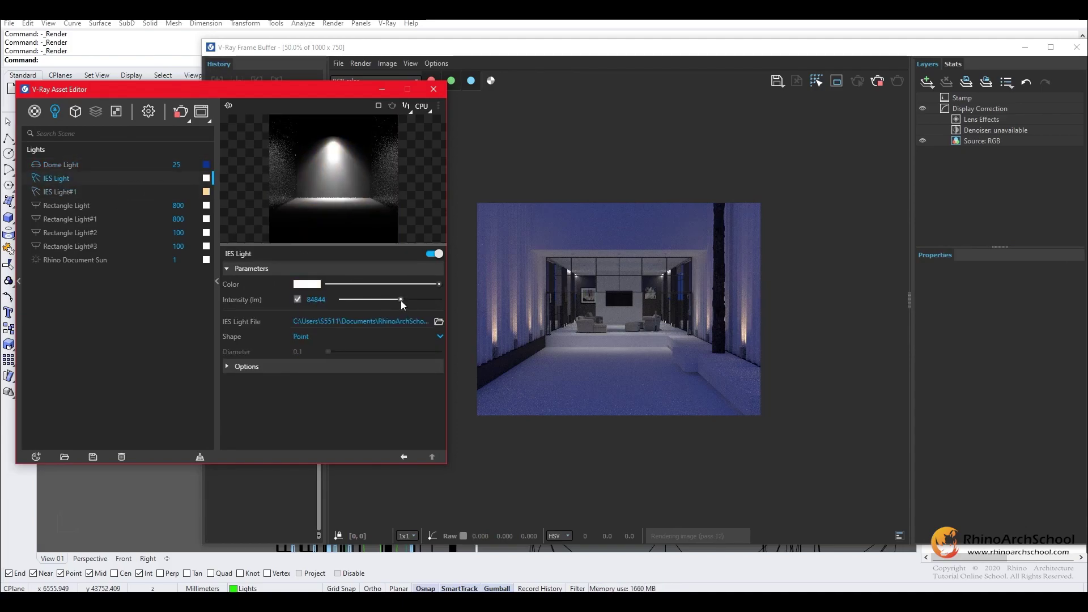
{"action": "left_click_drag", "start_coordinate": [401, 301], "coordinate": [399, 299]}
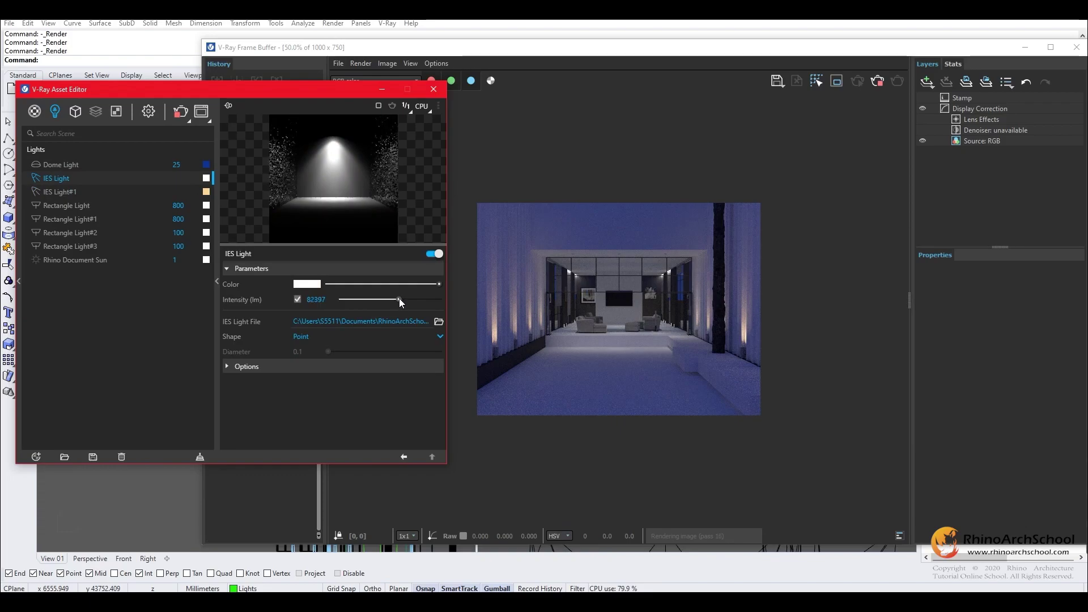
{"action": "left_click", "coordinate": [878, 82]}
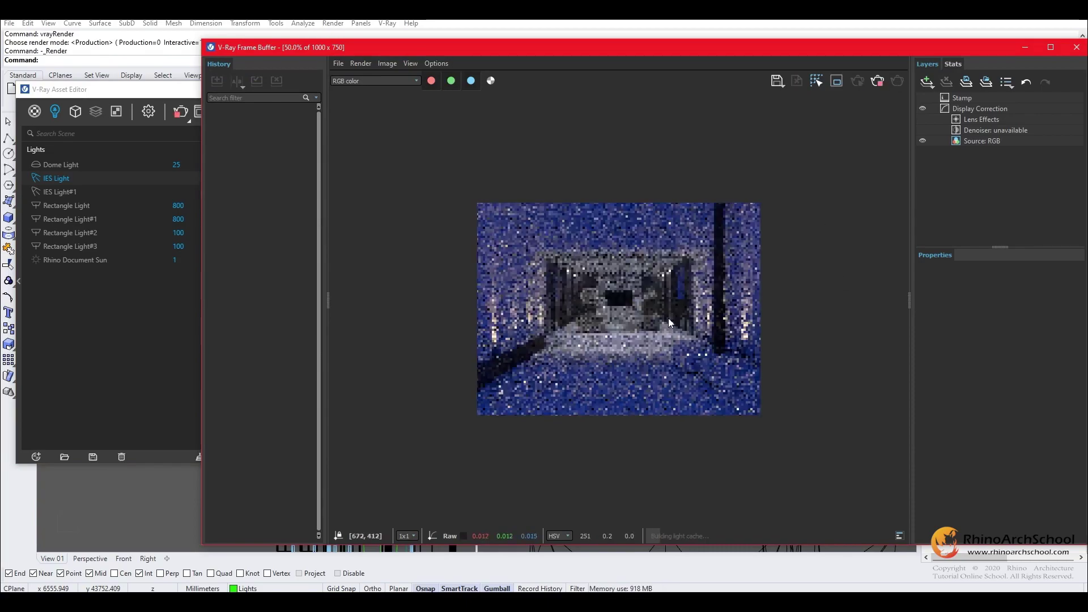
{"action": "double_click", "coordinate": [661, 304]}
{"action": "scroll", "coordinate": [662, 306], "scroll_direction": "down", "scroll_amount": 1}
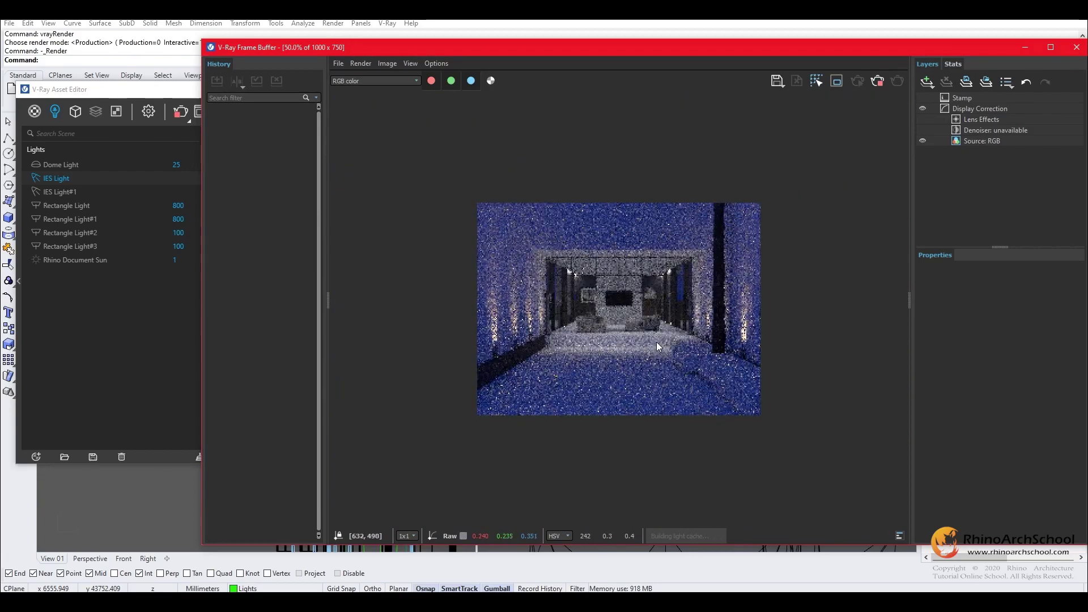
{"action": "scroll", "coordinate": [658, 329], "scroll_direction": "up", "scroll_amount": 1}
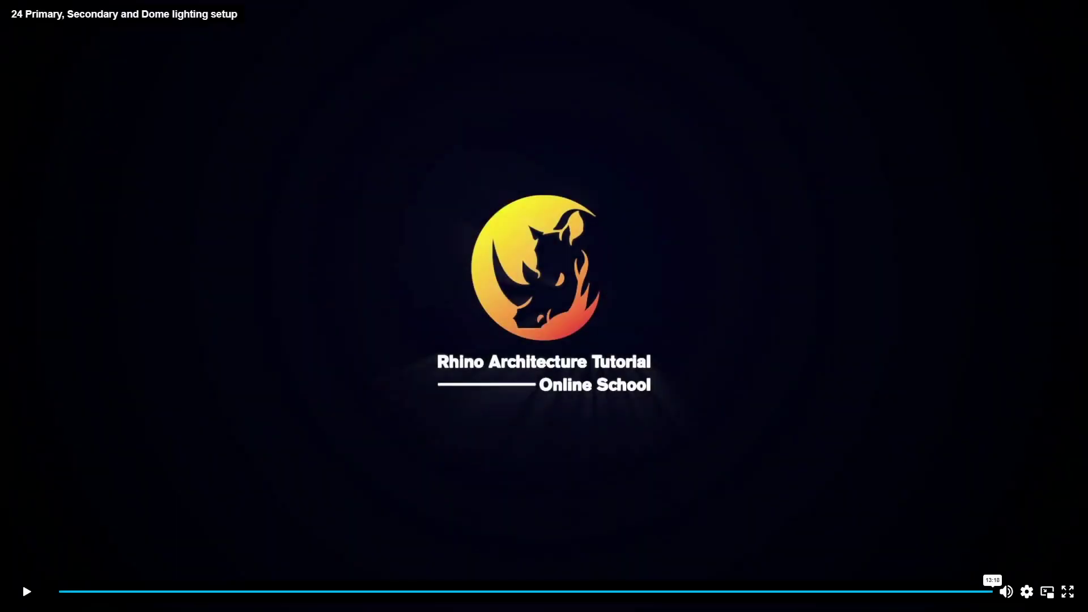
{"action": "key", "text": "Escape"}
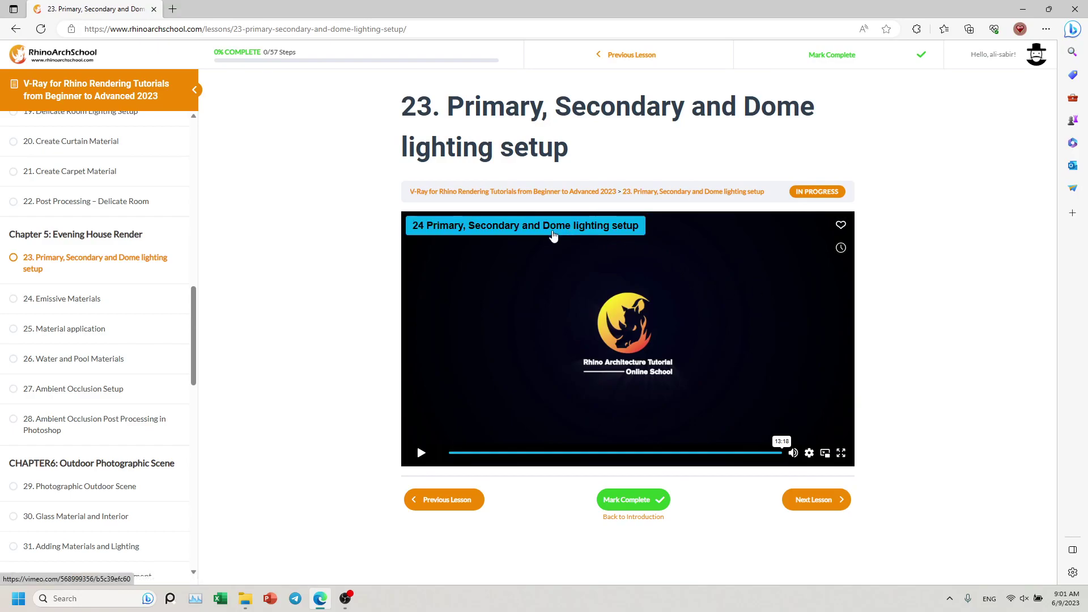